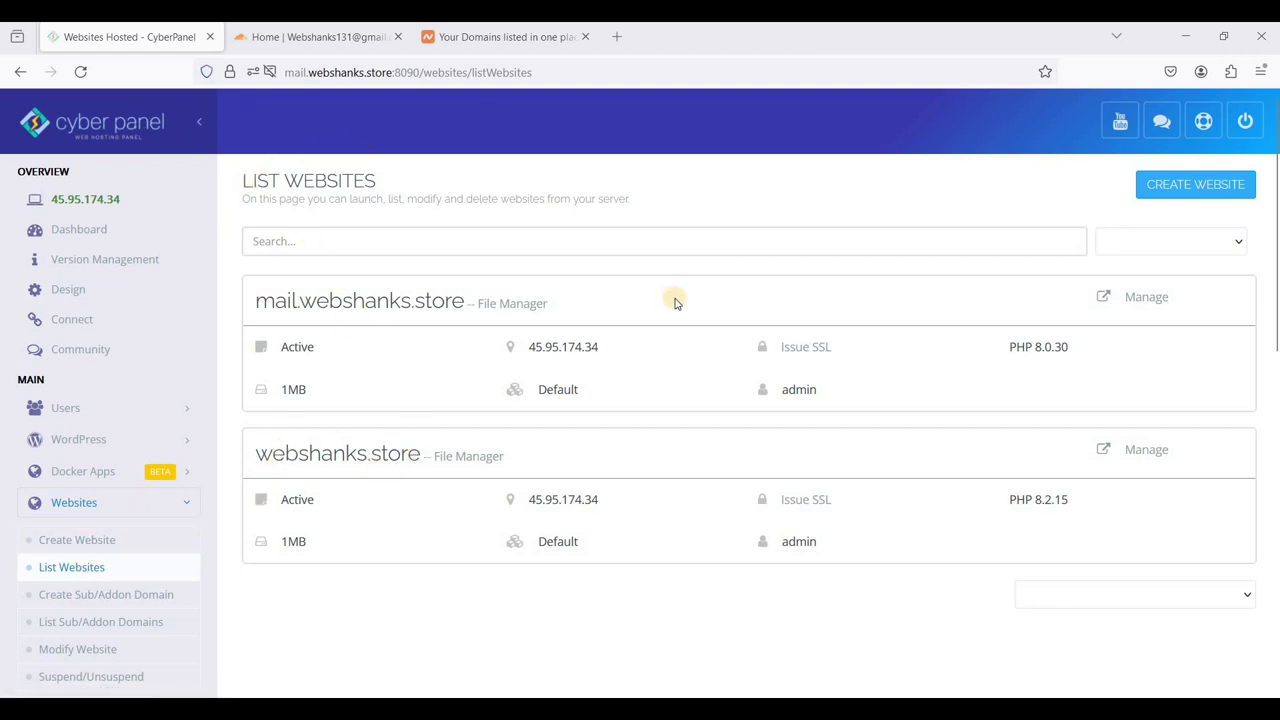
# - Start a new website with the Default package, admin owner and domain webshanks.shop
pyautogui.click(110, 549)
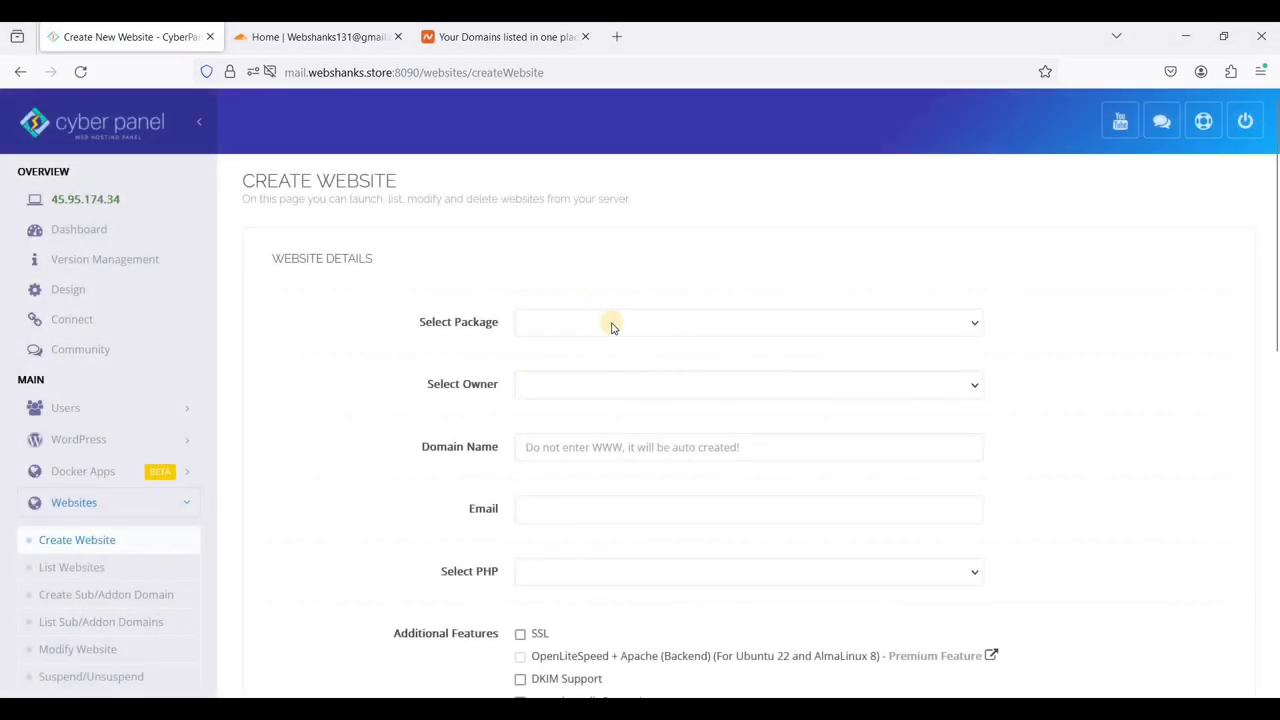
pyautogui.click(609, 325)
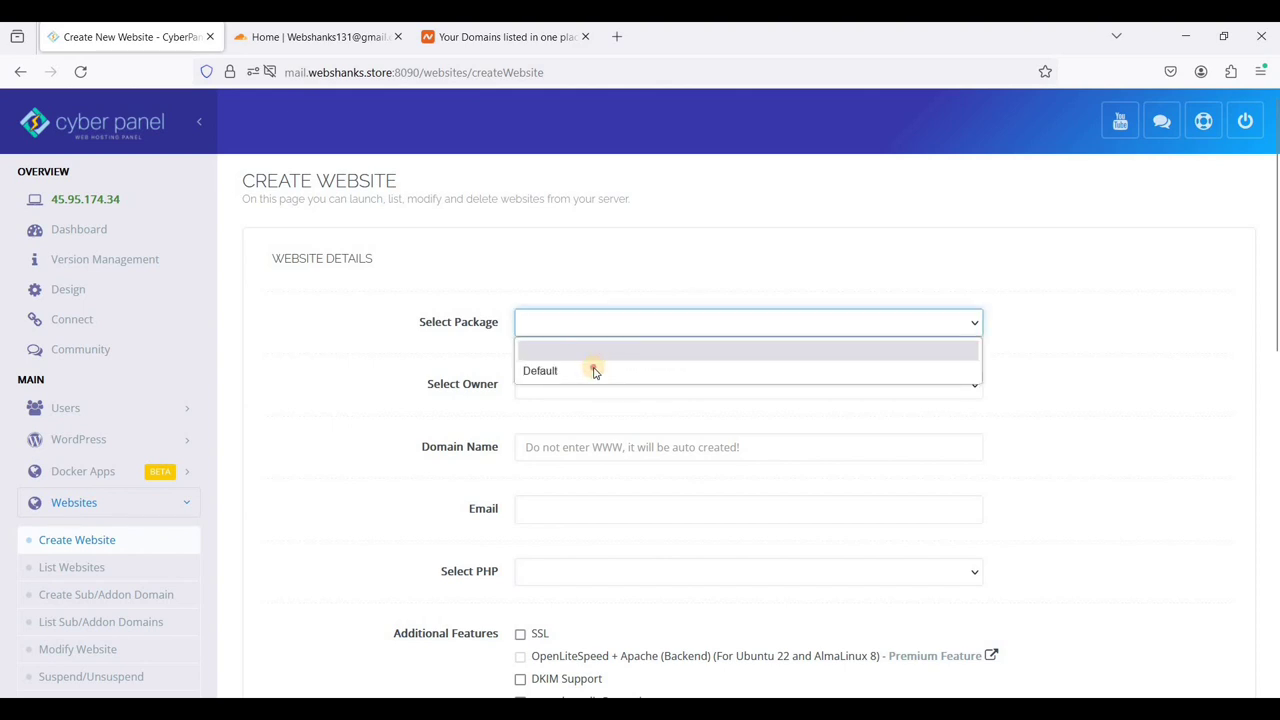
pyautogui.click(595, 368)
pyautogui.click(595, 396)
pyautogui.click(580, 431)
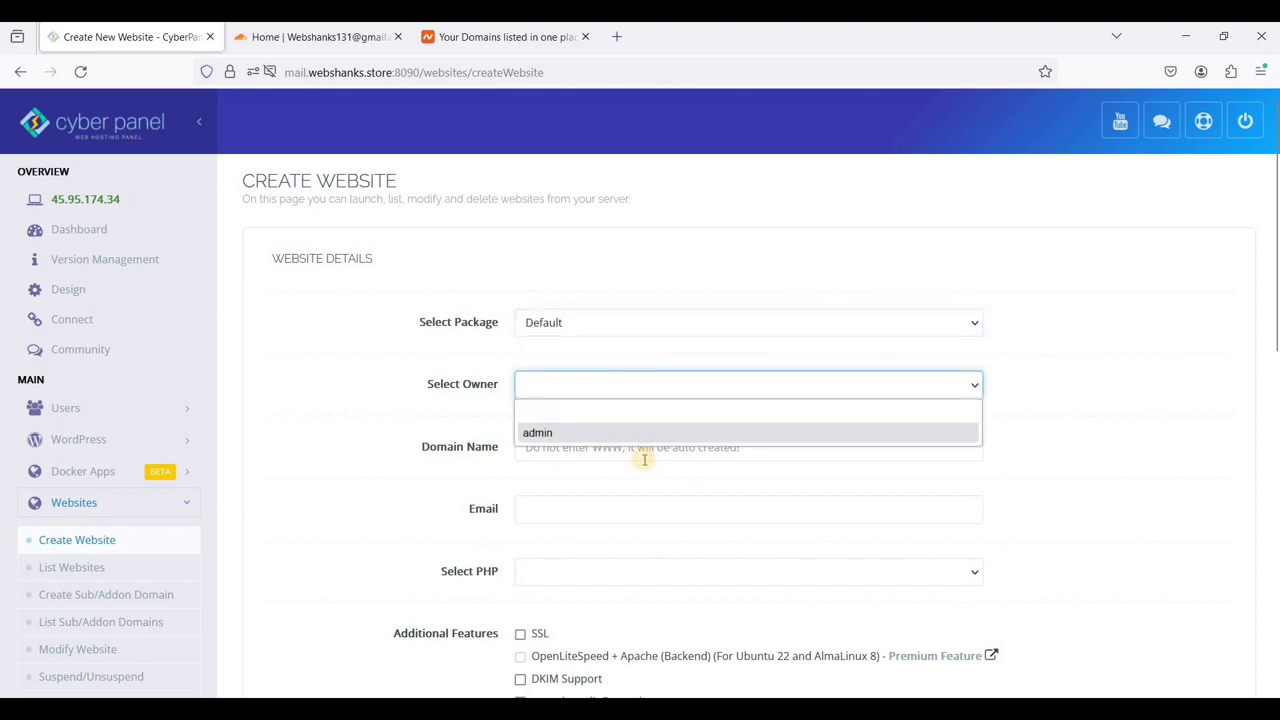
pyautogui.click(643, 452)
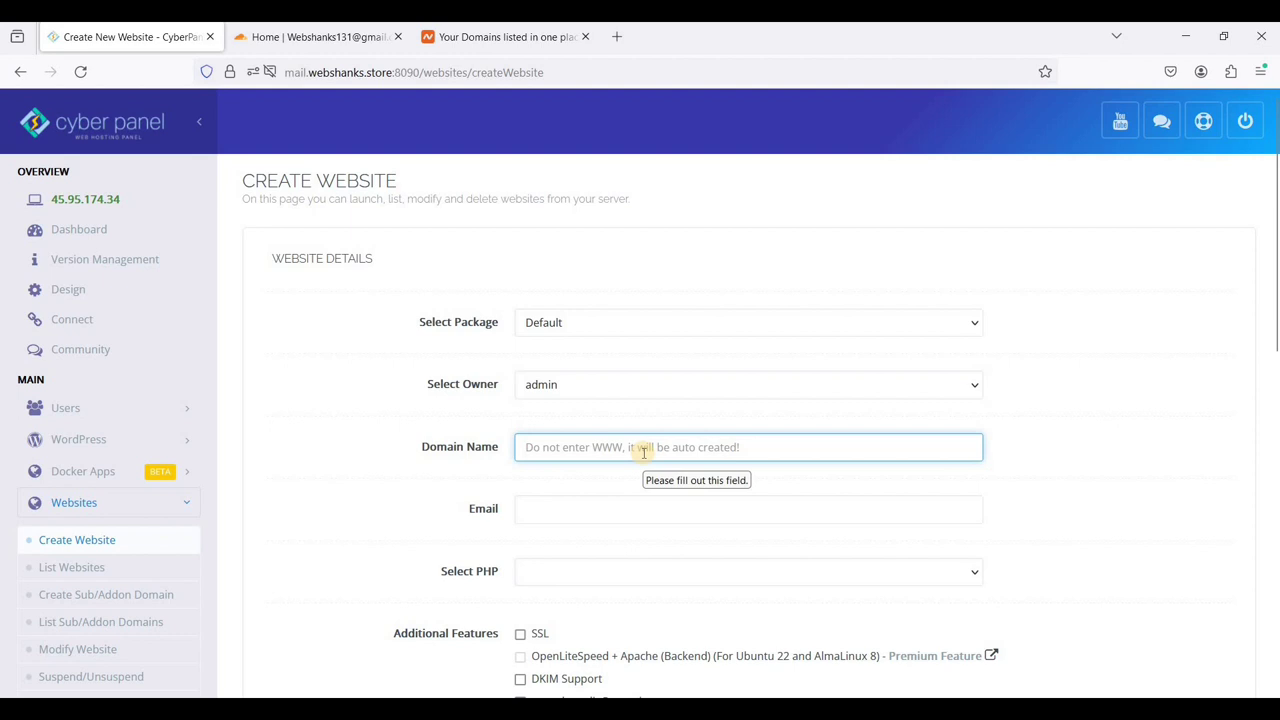
pyautogui.write('we')
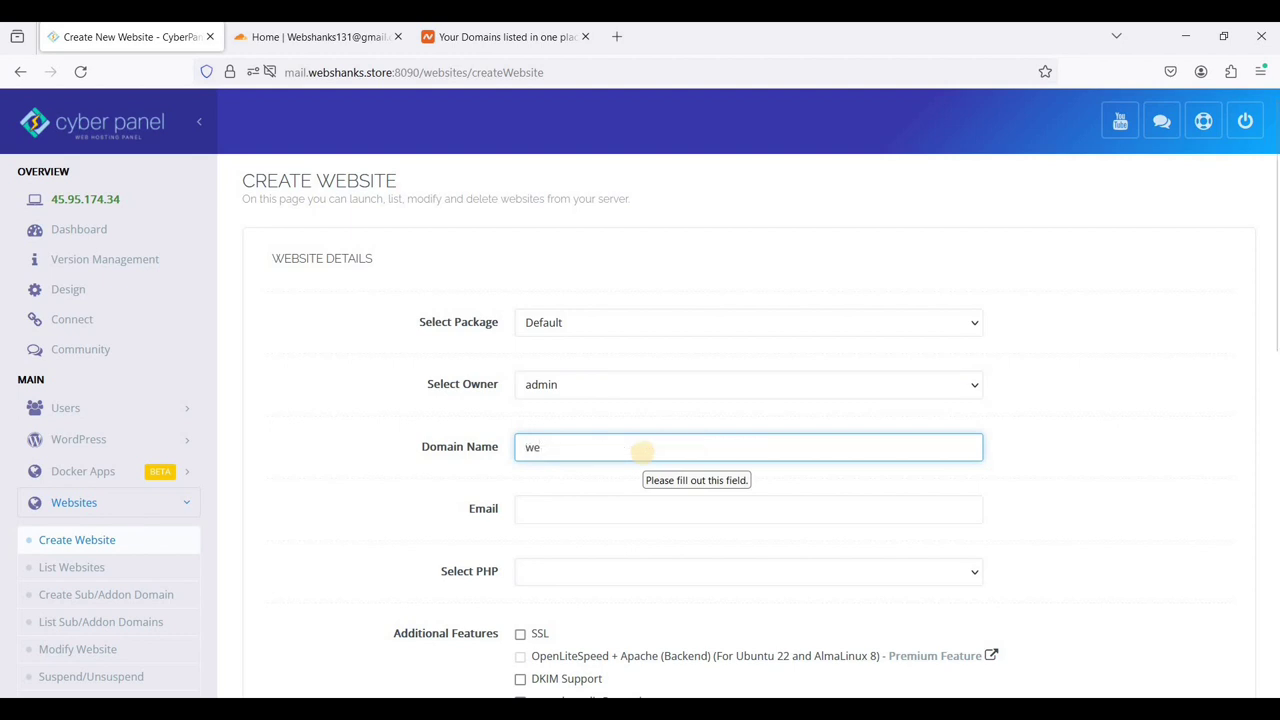
pyautogui.write('hshanks.shop')
pyautogui.click(391, 316)
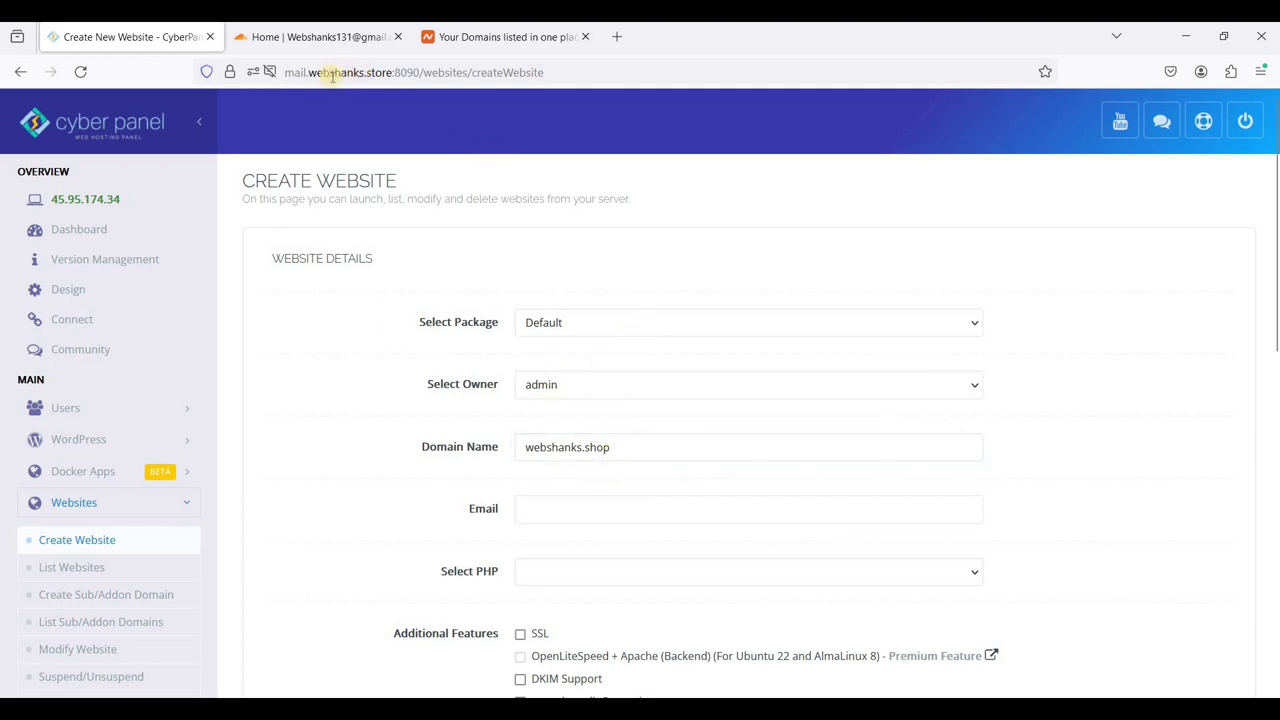
# - Enter the contact e-mail, choose PHP 8.2, and enable SSL, DKIM and a mail domain
pyautogui.click(673, 521)
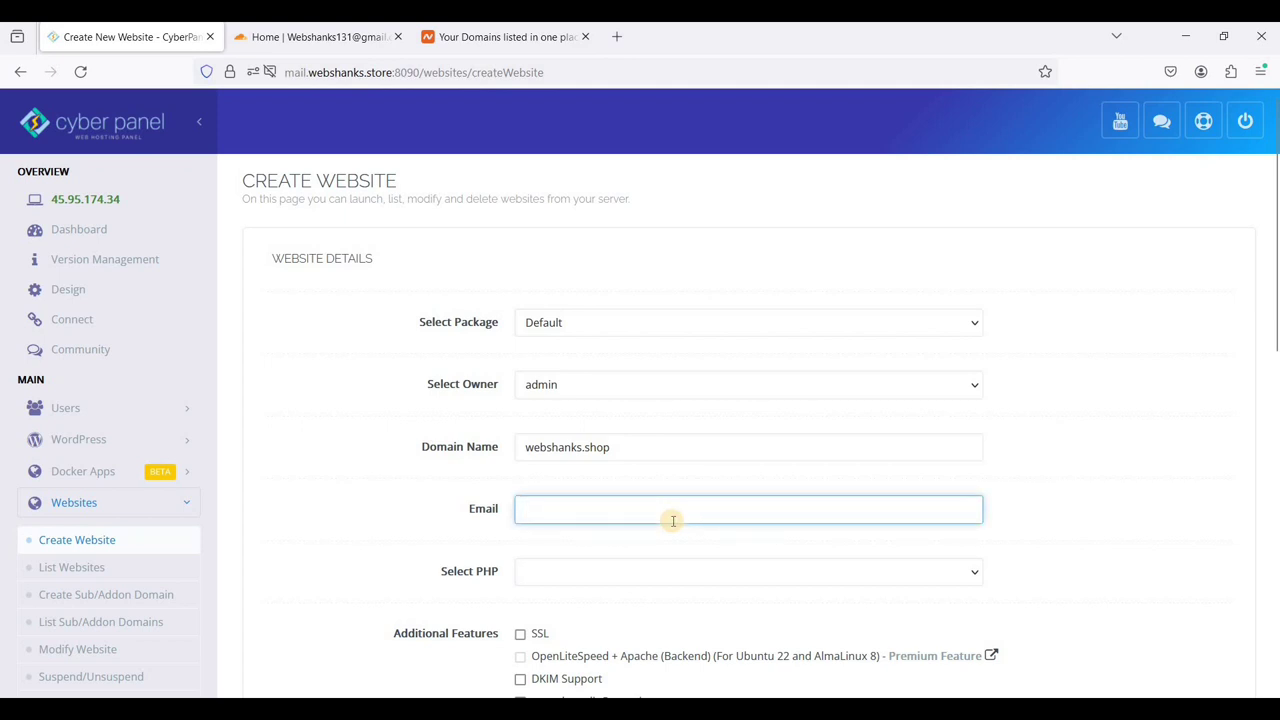
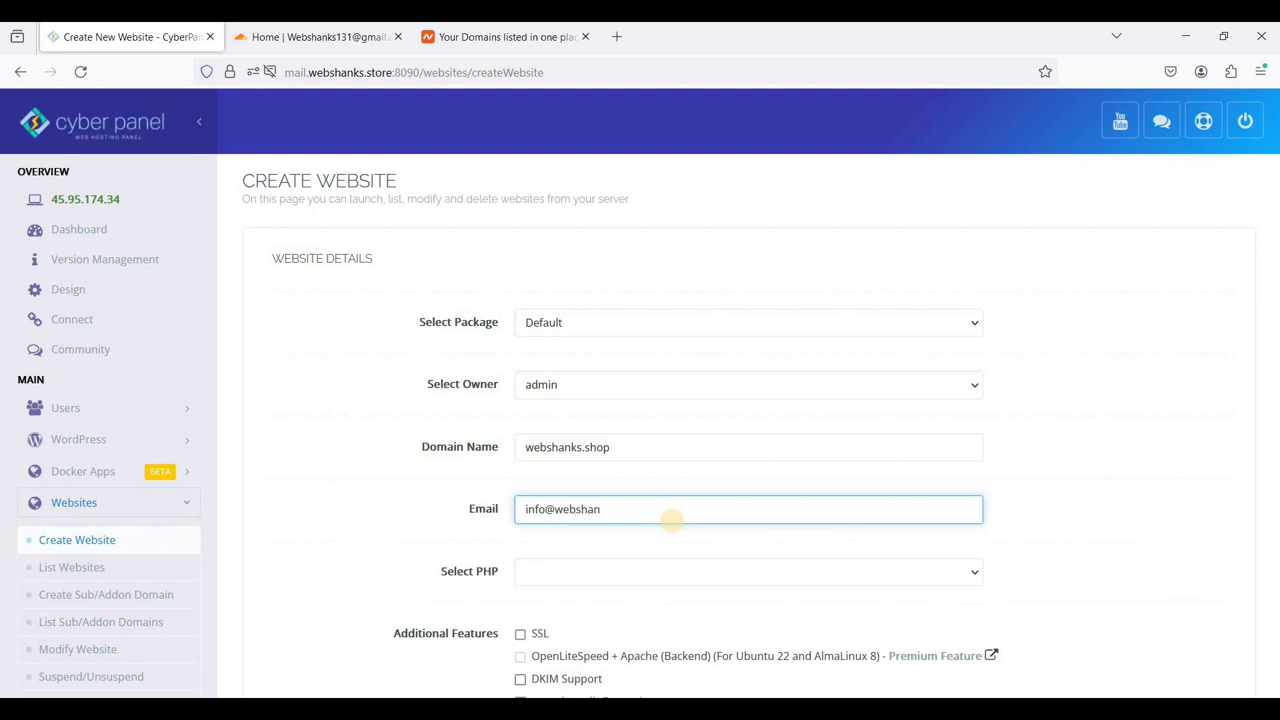
pyautogui.click(705, 570)
pyautogui.press('Return')
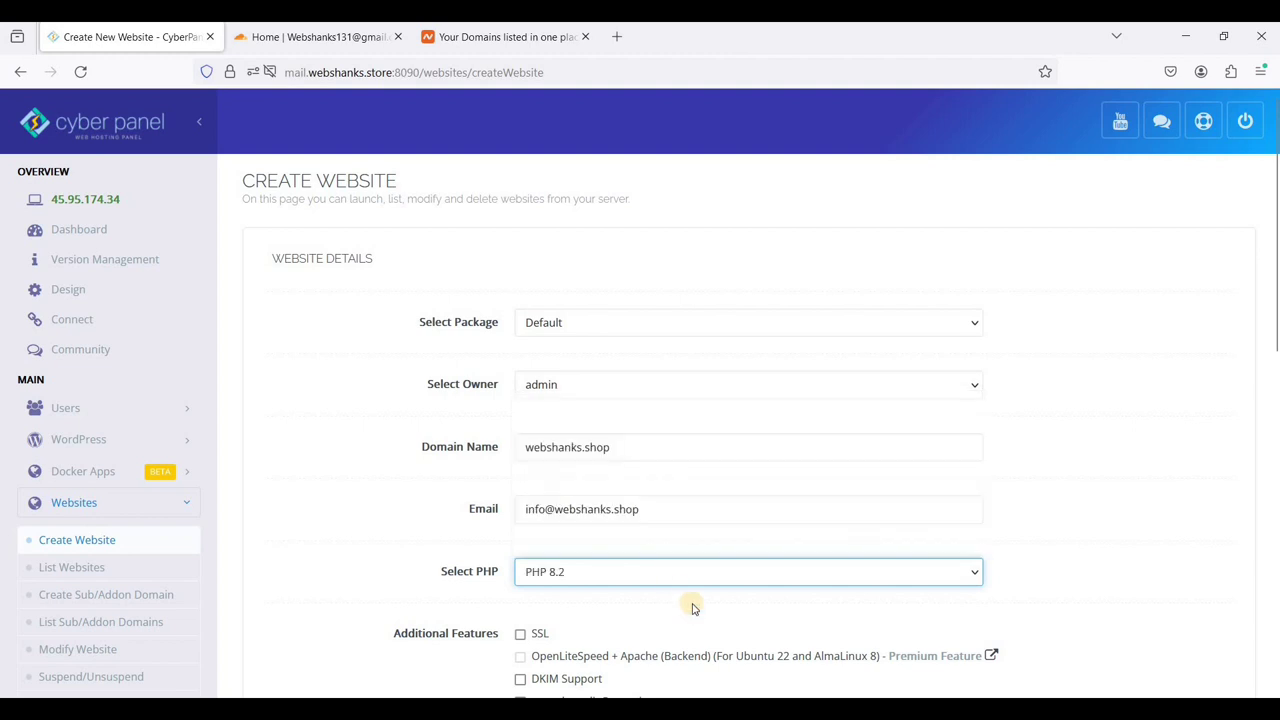
pyautogui.scroll(-2, 691, 600)
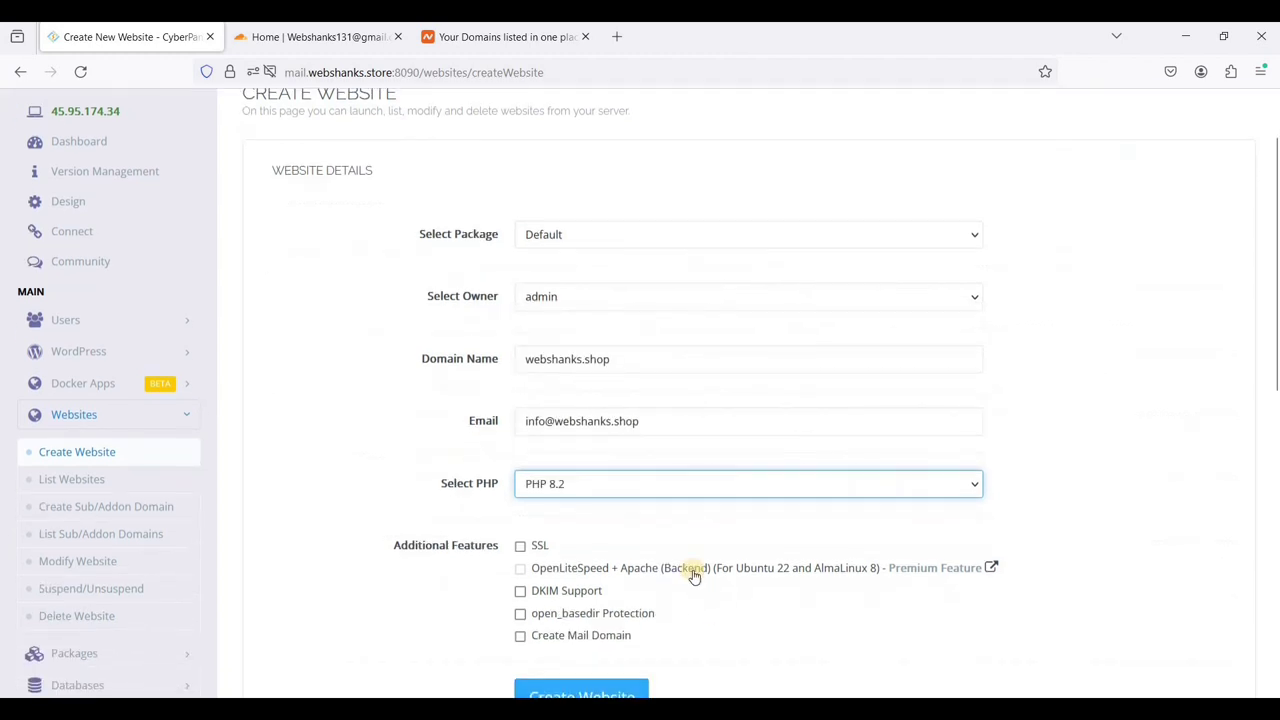
pyautogui.click(540, 549)
pyautogui.click(553, 591)
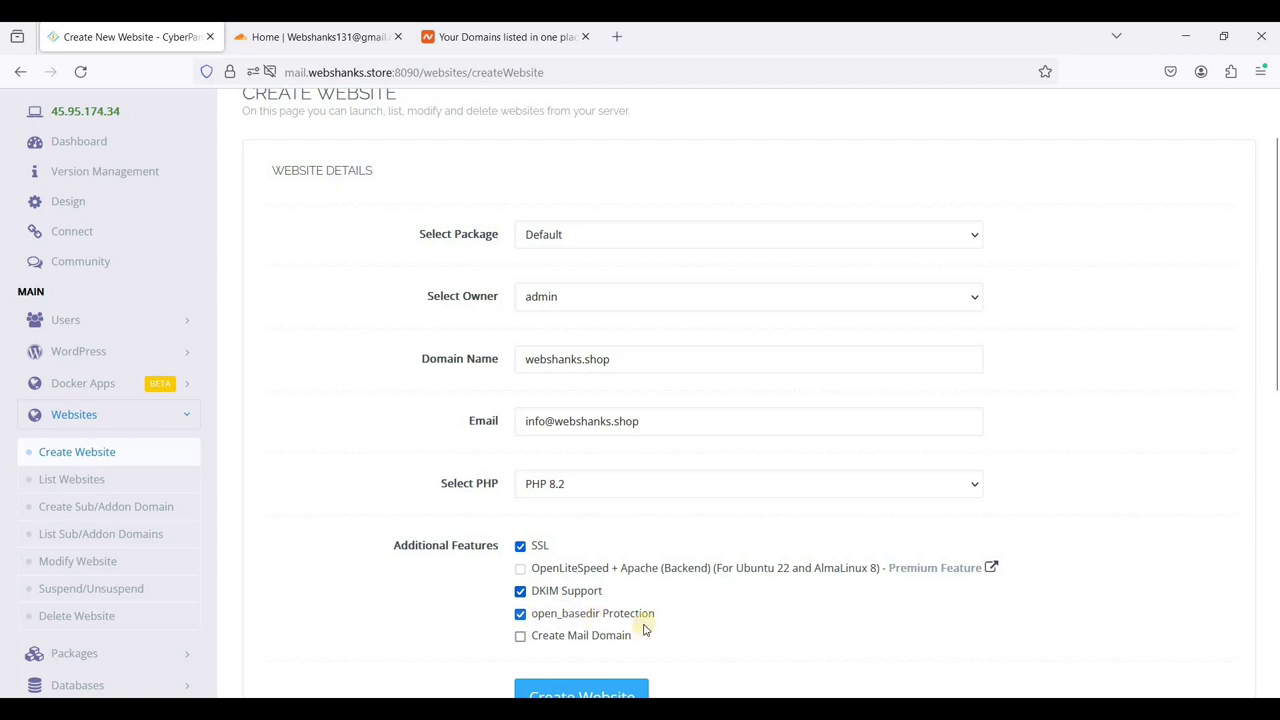
pyautogui.click(561, 642)
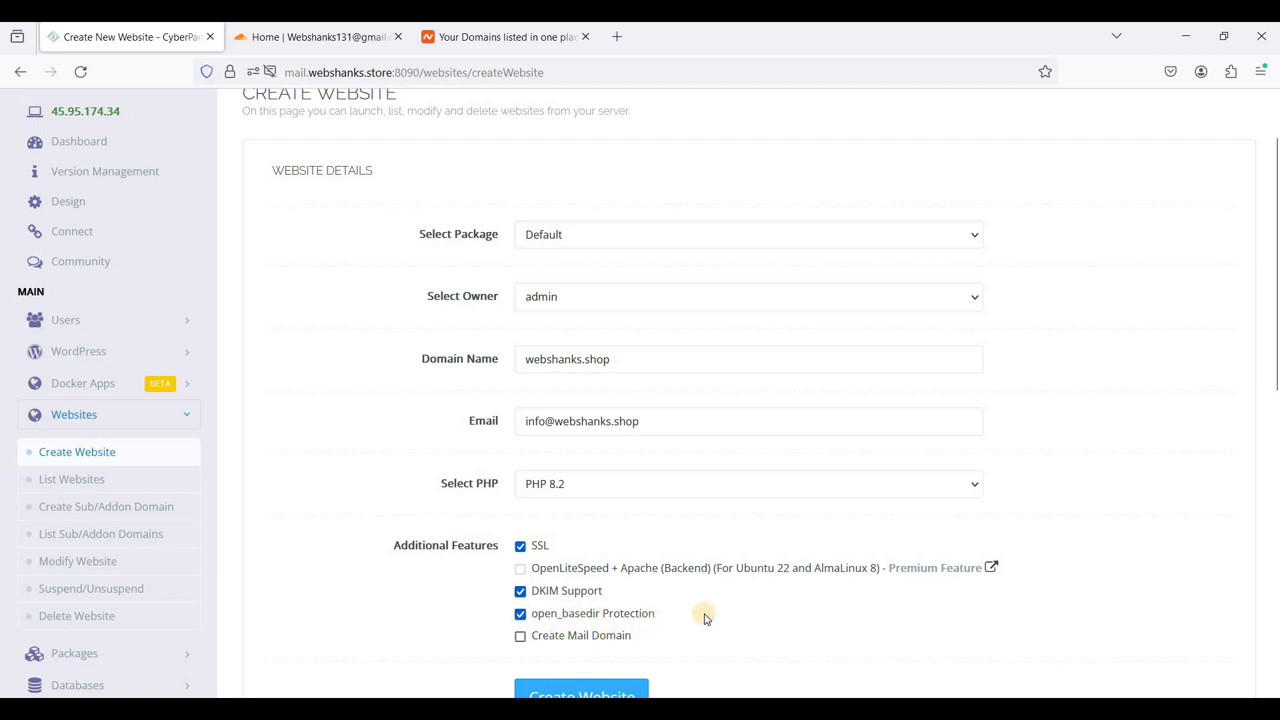
pyautogui.scroll(-2, 586, 628)
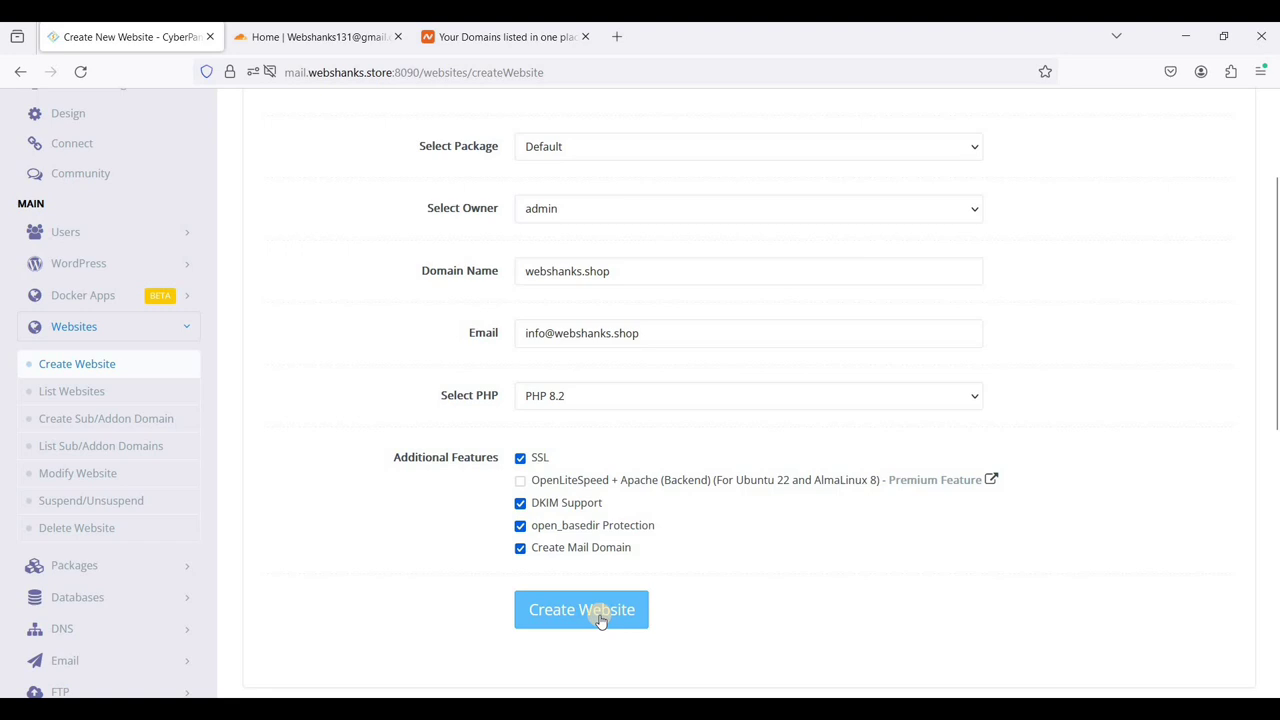
# - Create the webshanks.shop website and confirm it reports Successfully Installed
pyautogui.click(599, 620)
pyautogui.scroll(4, 598, 620)
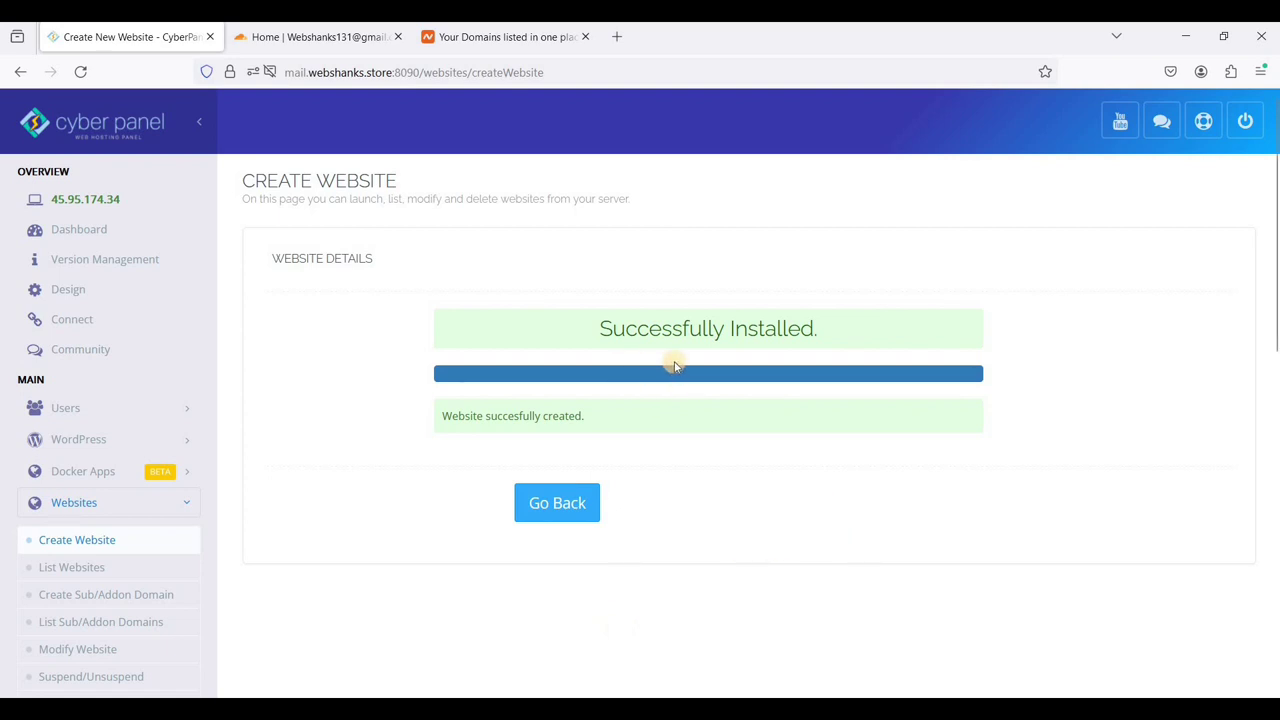
# - Add webshanks.shop as a Cloudflare site and copy the nameserver carrera.ns.cloudflare.com
pyautogui.click(320, 45)
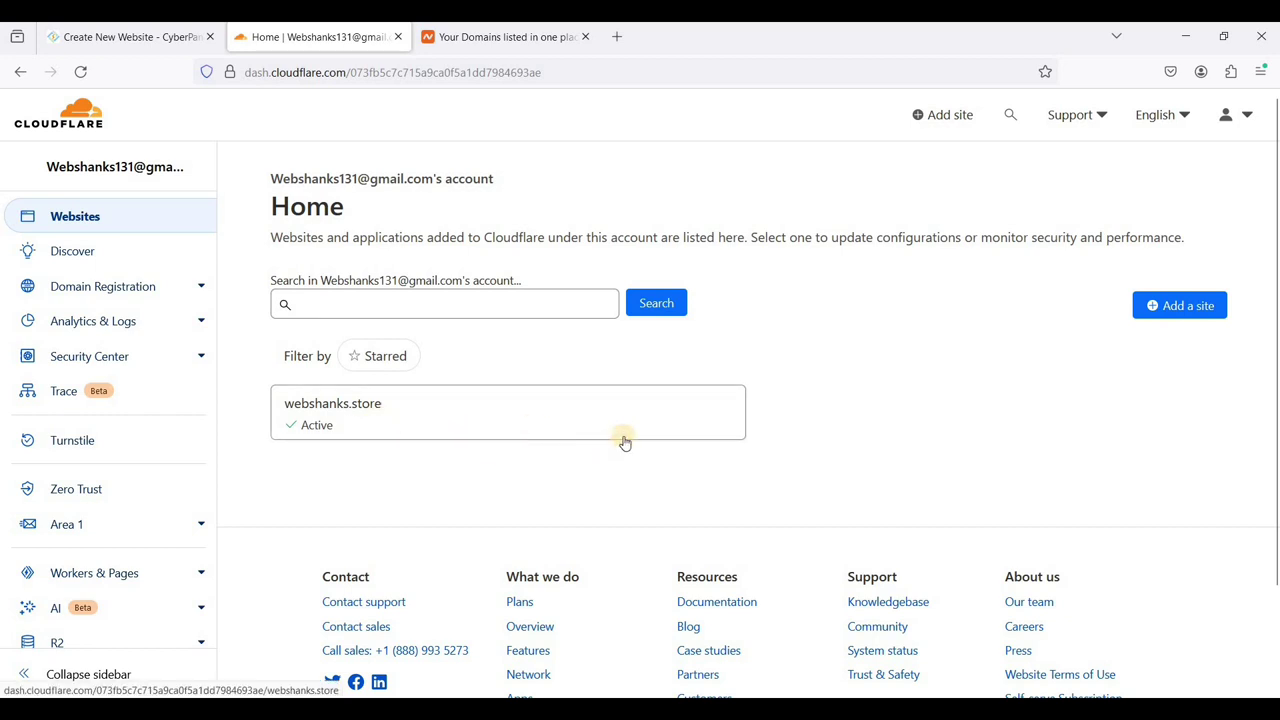
pyautogui.click(945, 125)
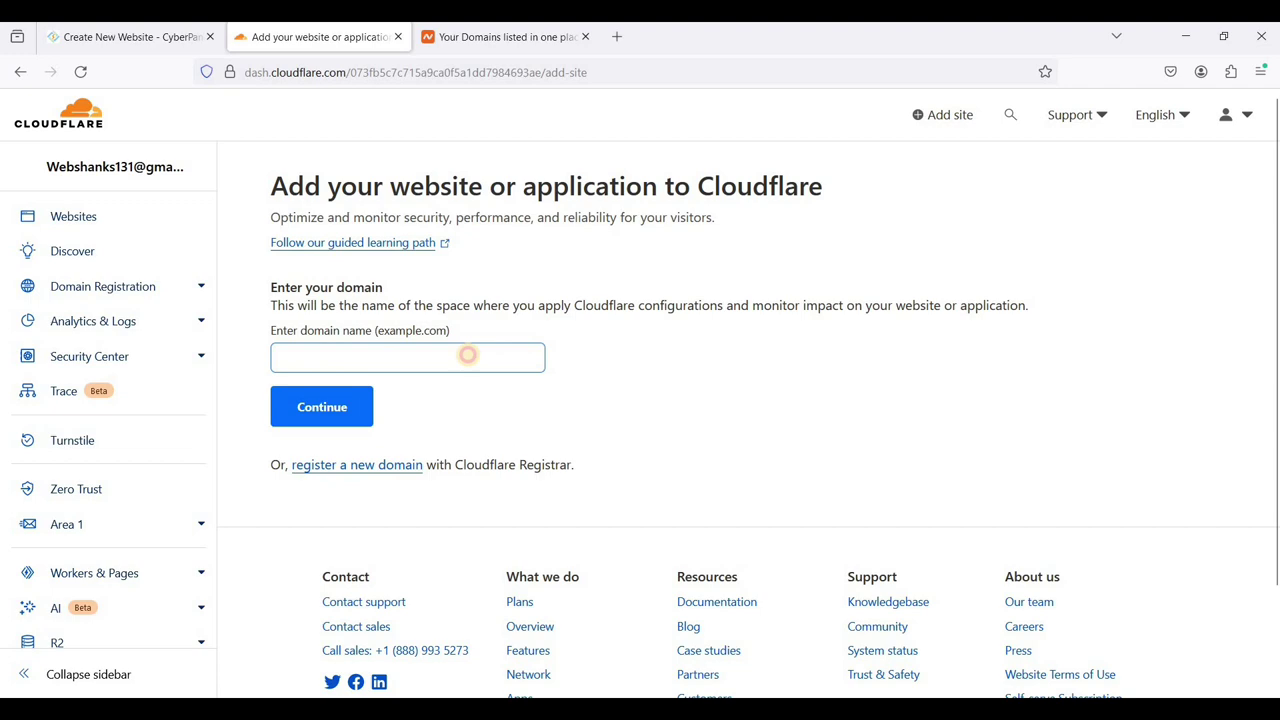
pyautogui.click(467, 354)
pyautogui.write('we')
pyautogui.click(345, 397)
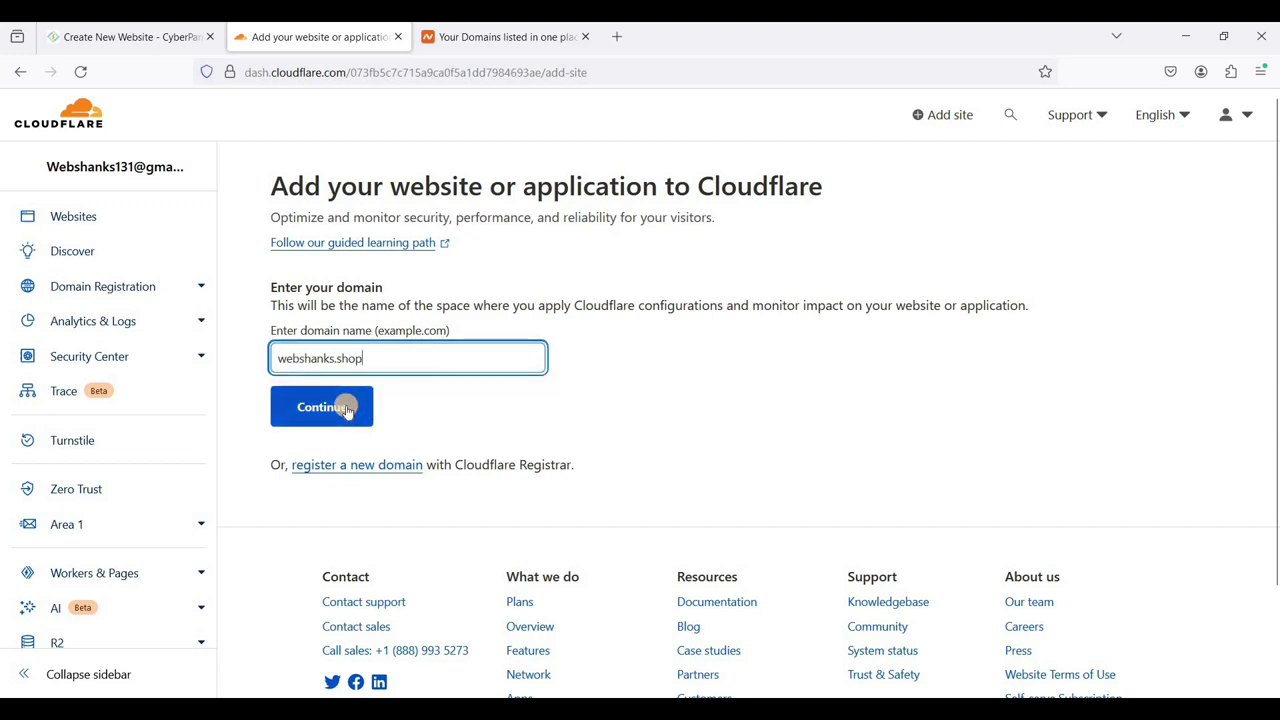
pyautogui.click(323, 408)
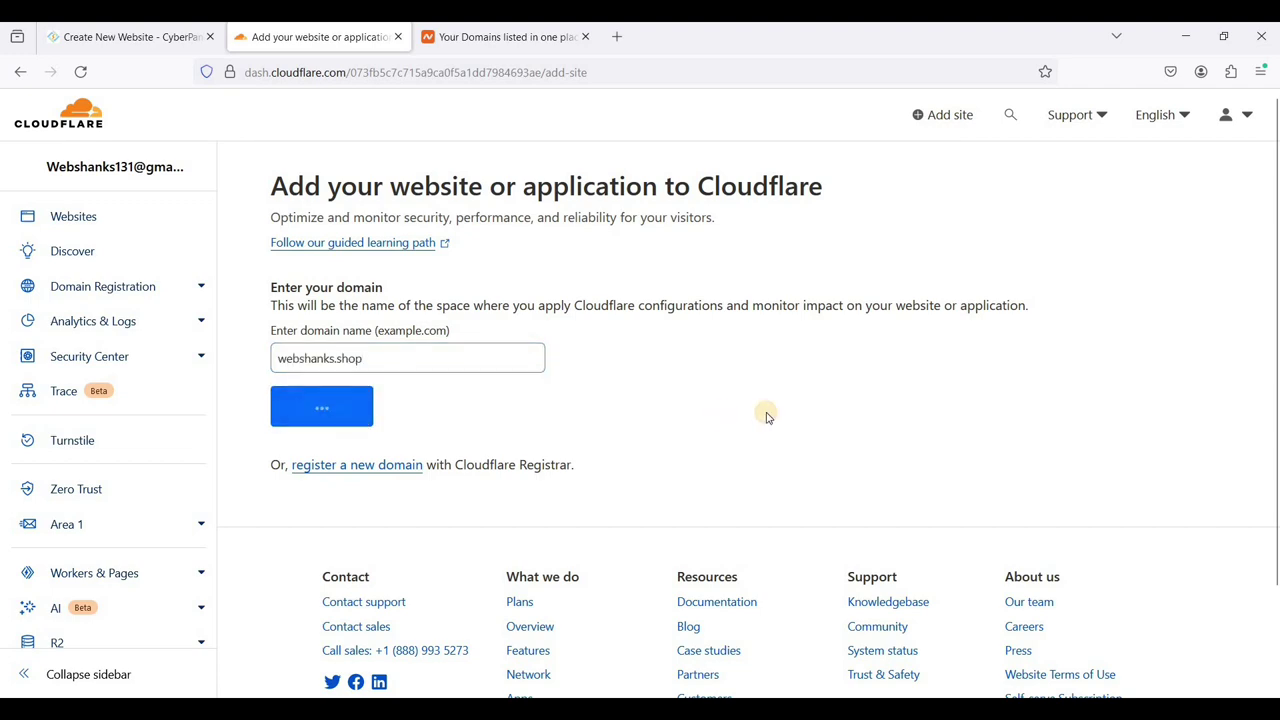
pyautogui.scroll(-5, 714, 371)
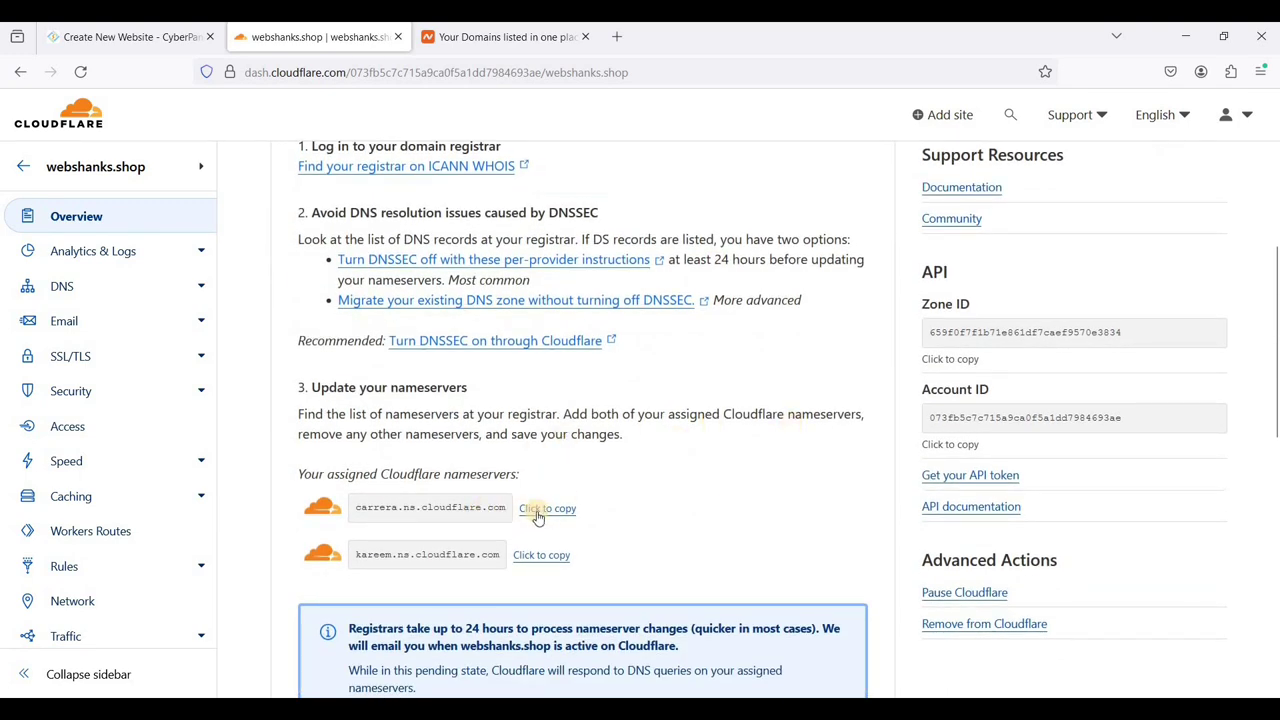
pyautogui.click(546, 512)
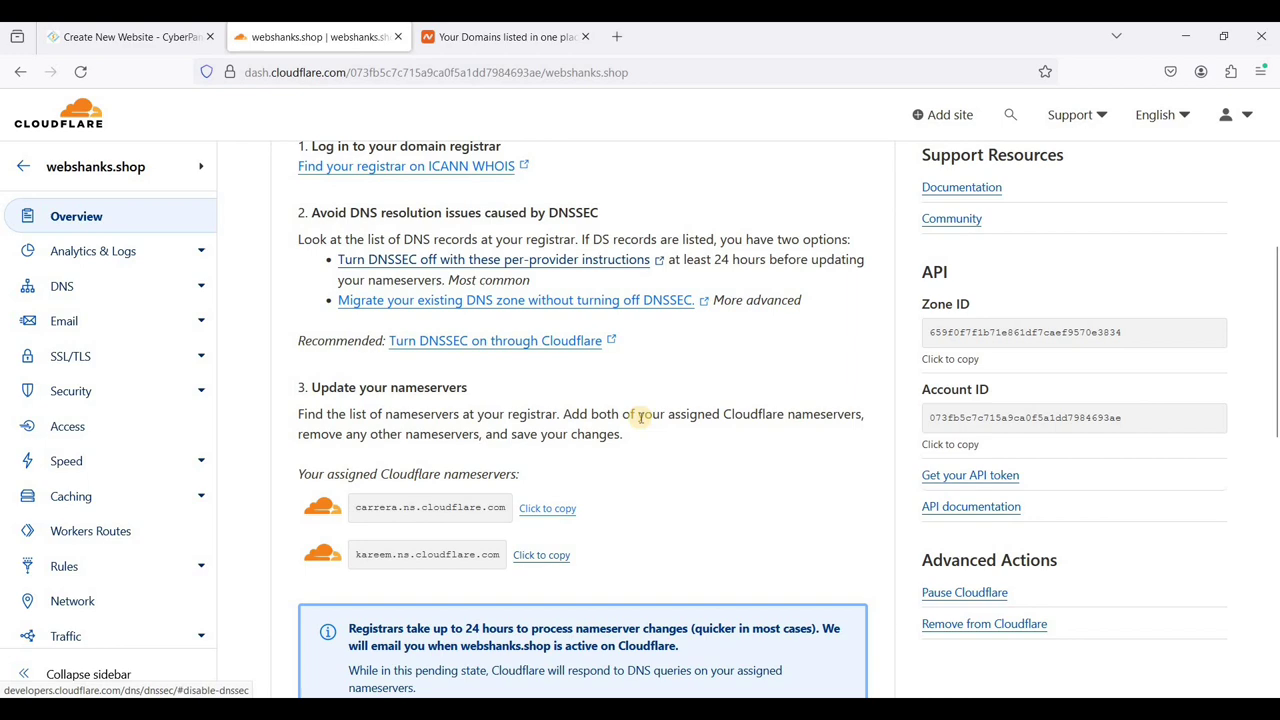
# - Switch webshanks.shop in Namecheap to Custom DNS with carrera.ns.cloudflare.com as the first nameserver
pyautogui.click(541, 52)
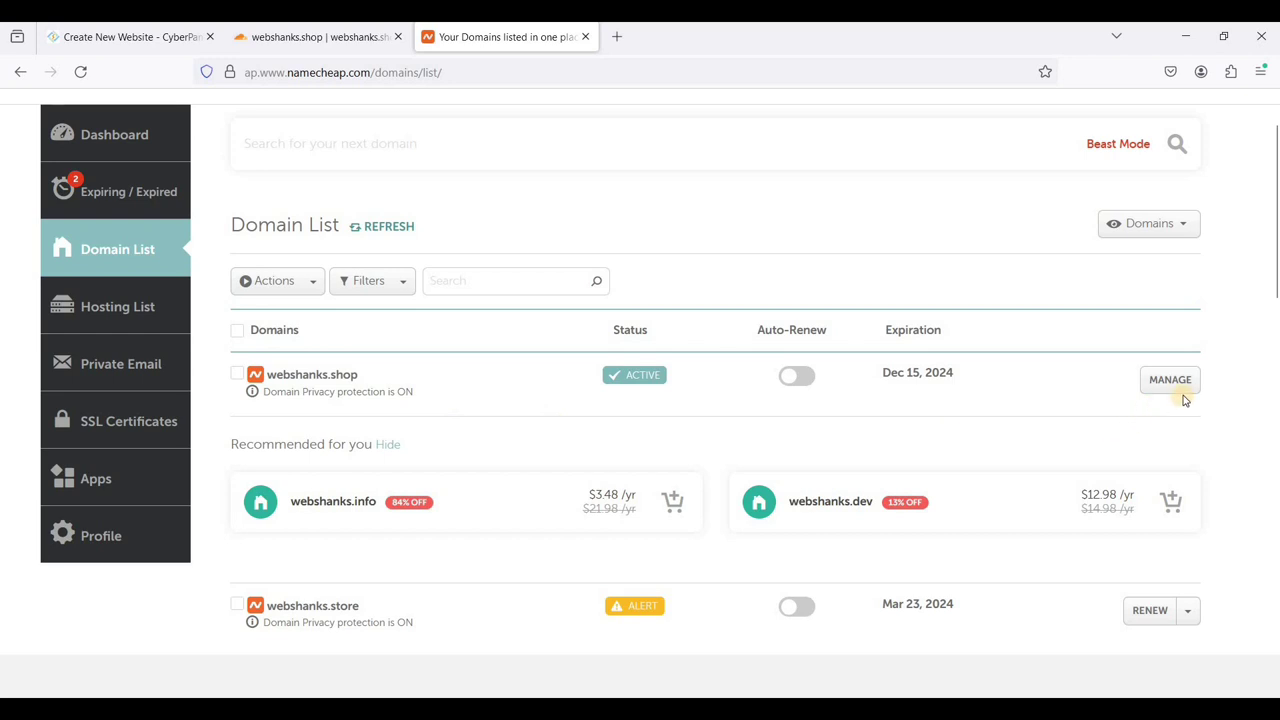
pyautogui.click(1155, 388)
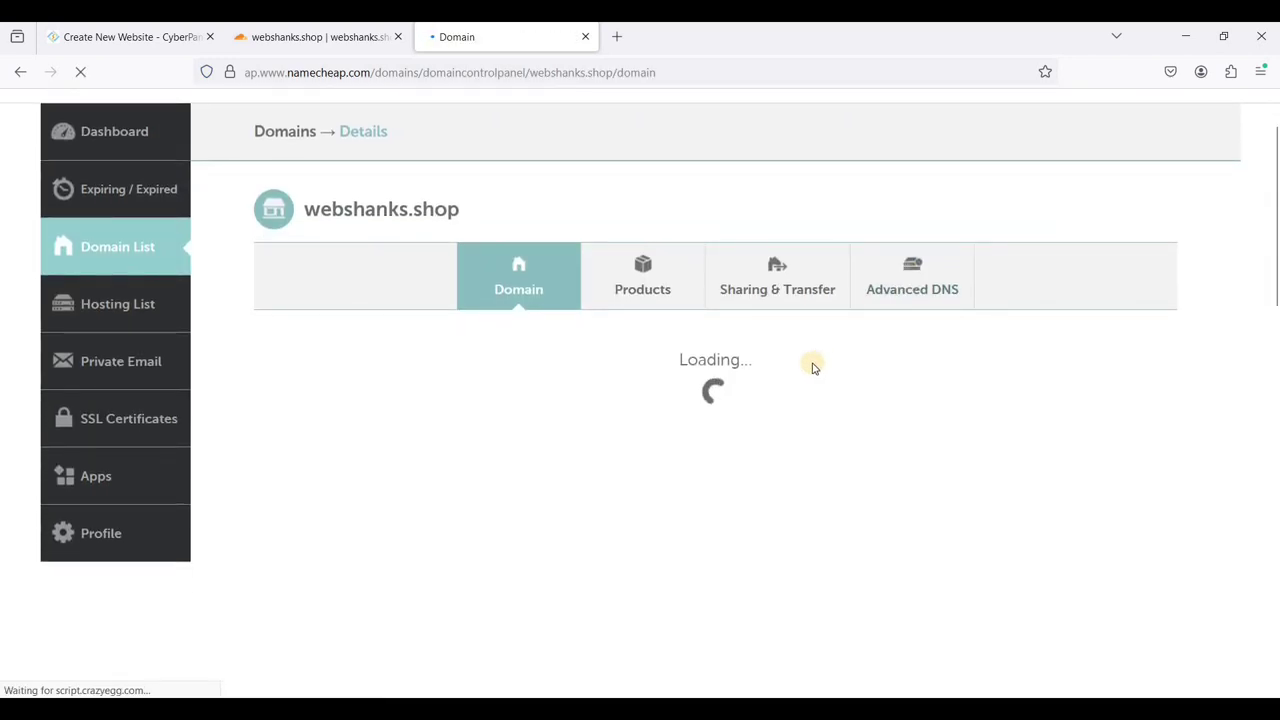
pyautogui.scroll(-2, 643, 429)
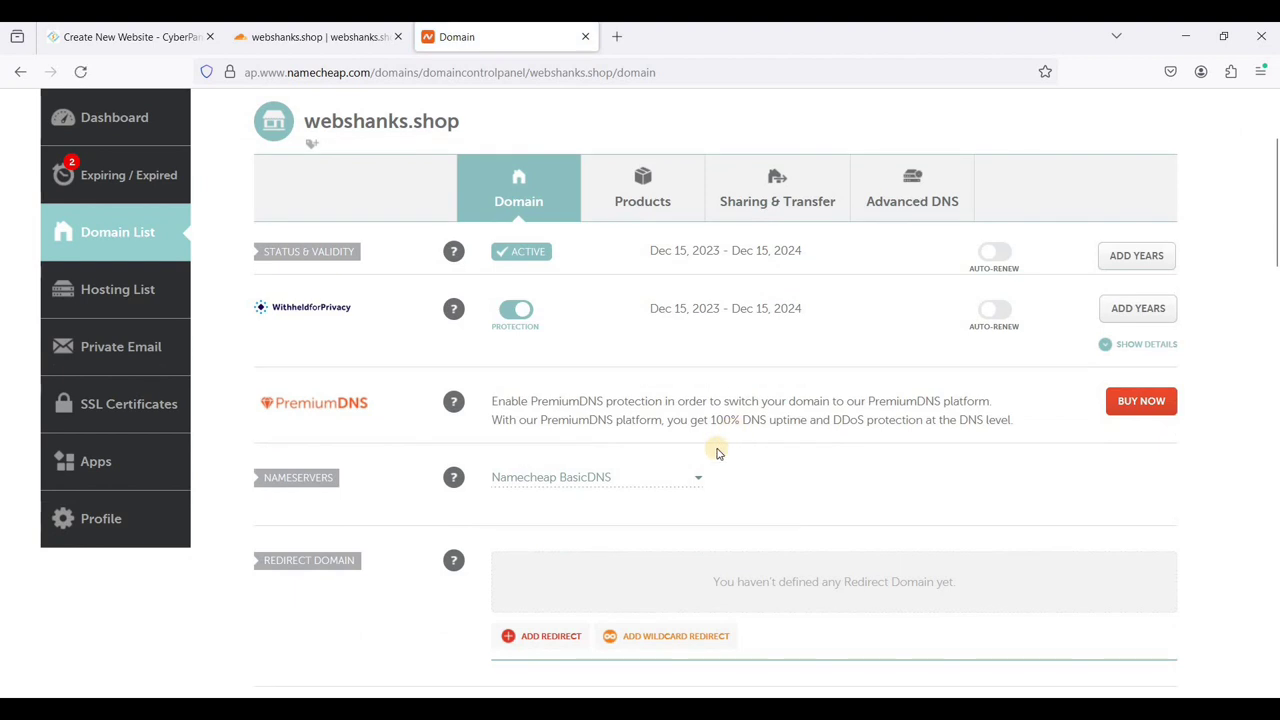
pyautogui.click(639, 484)
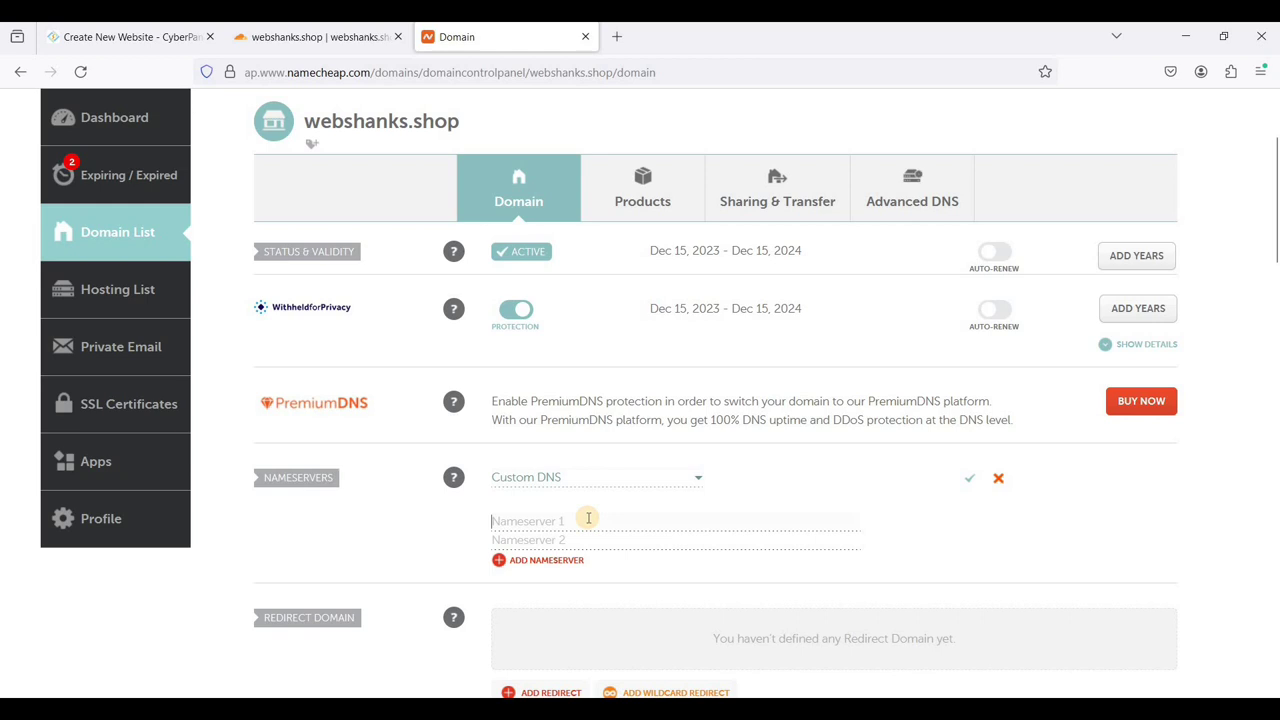
pyautogui.click(588, 519)
pyautogui.hotkey('ctrl', 'v')
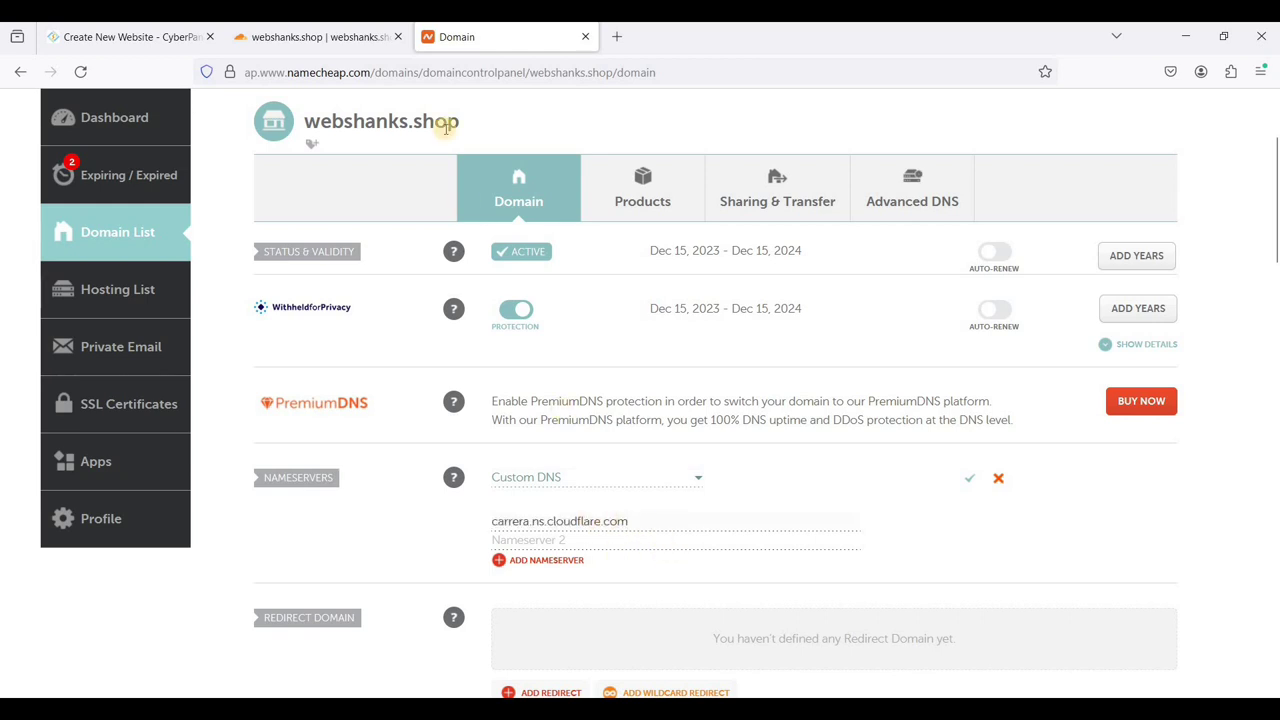
# - Add kareem.ns.cloudflare.com as the second nameserver and save the custom DNS
pyautogui.click(348, 38)
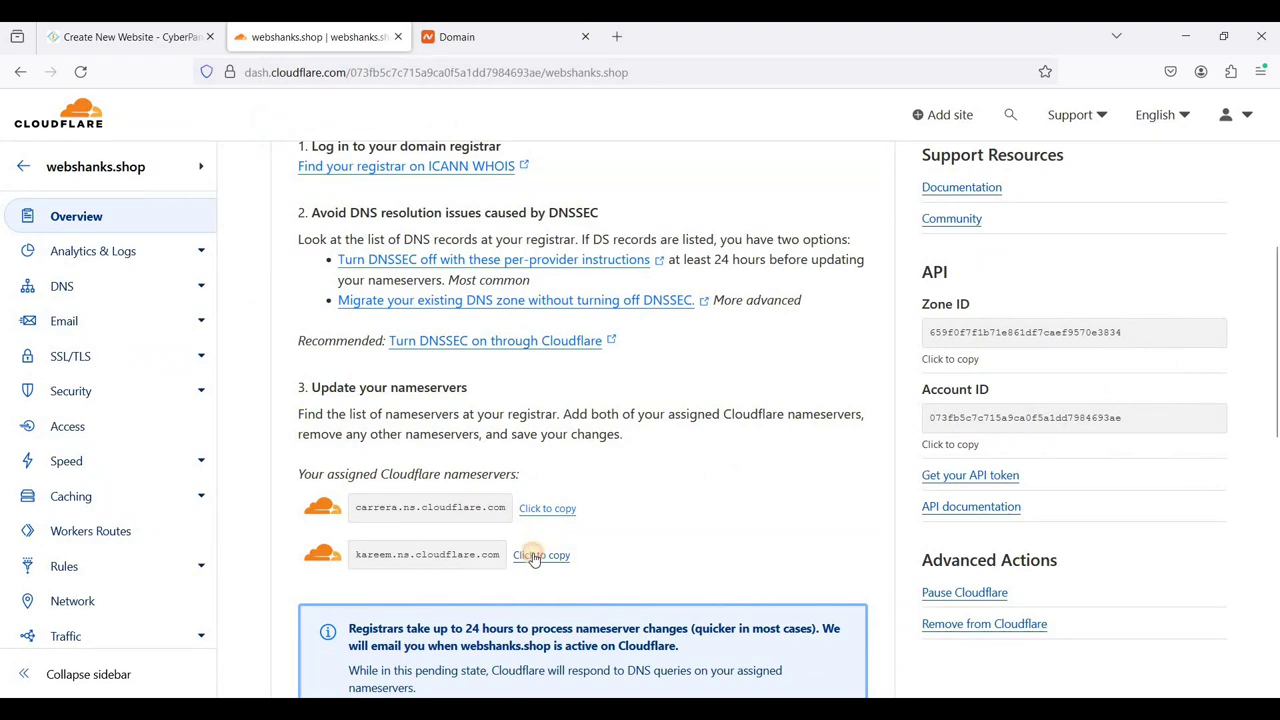
pyautogui.click(535, 558)
pyautogui.click(470, 37)
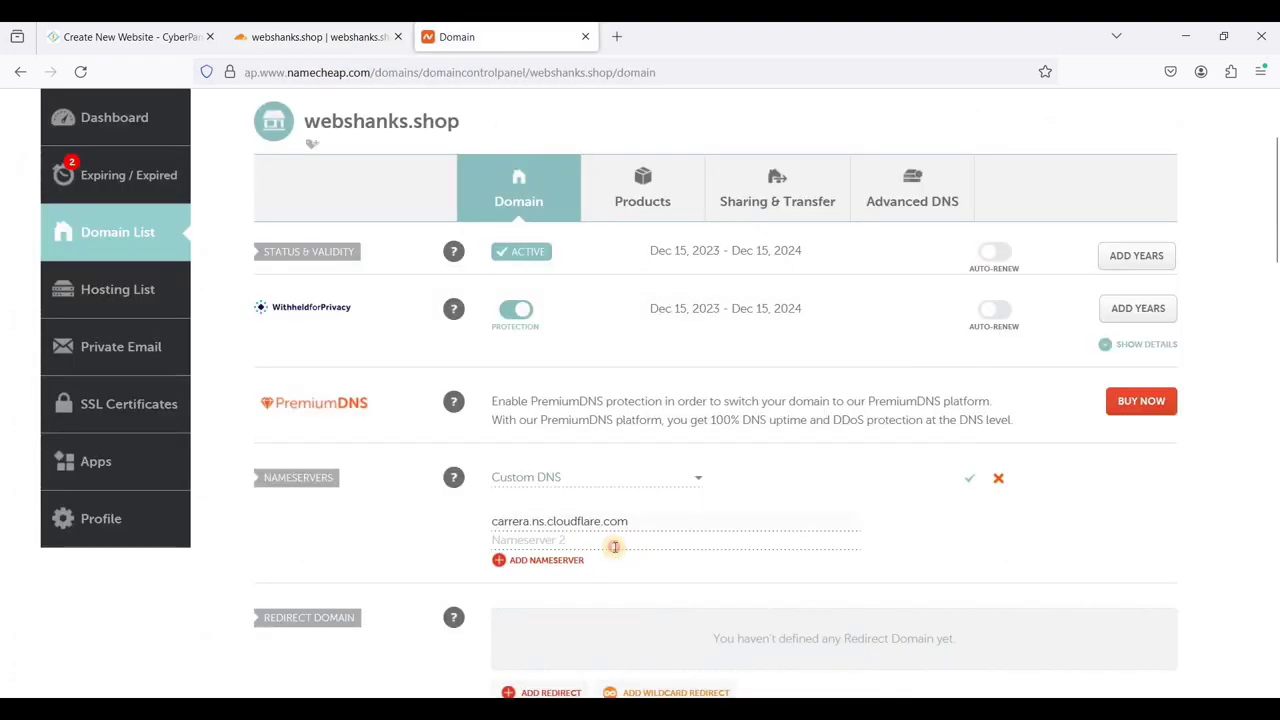
pyautogui.hotkey('ctrl', 'v')
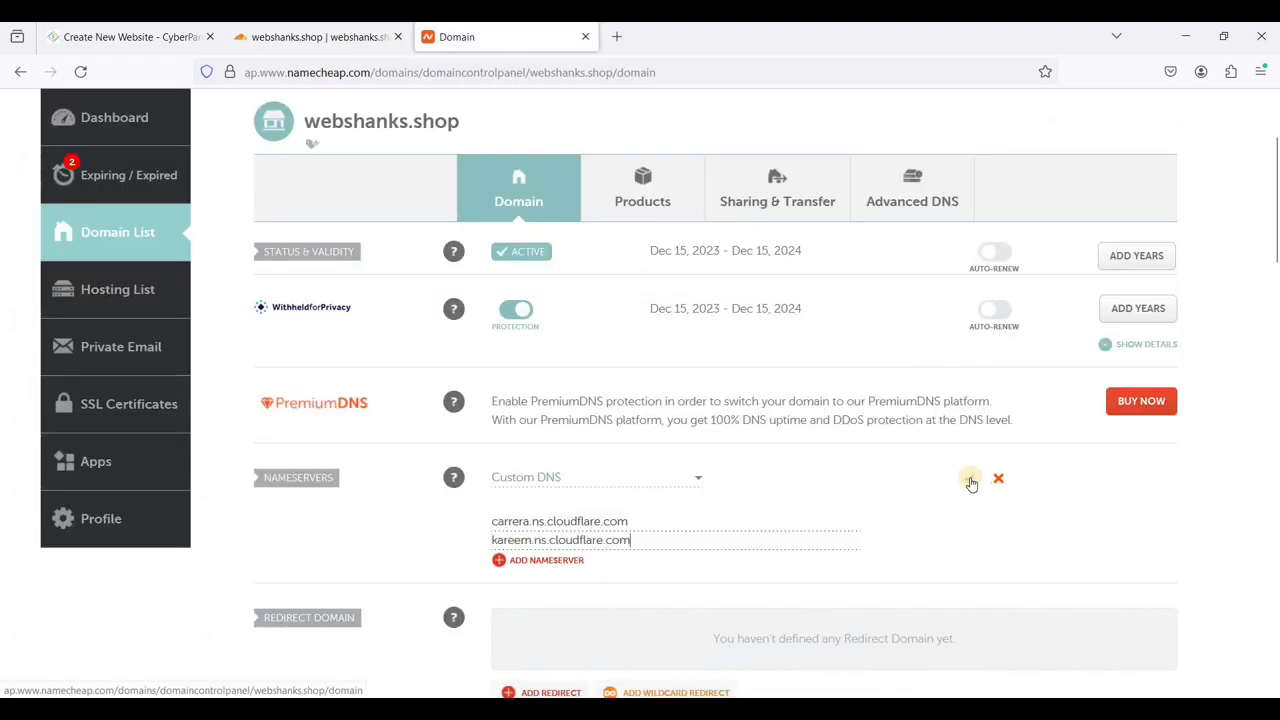
pyautogui.click(970, 481)
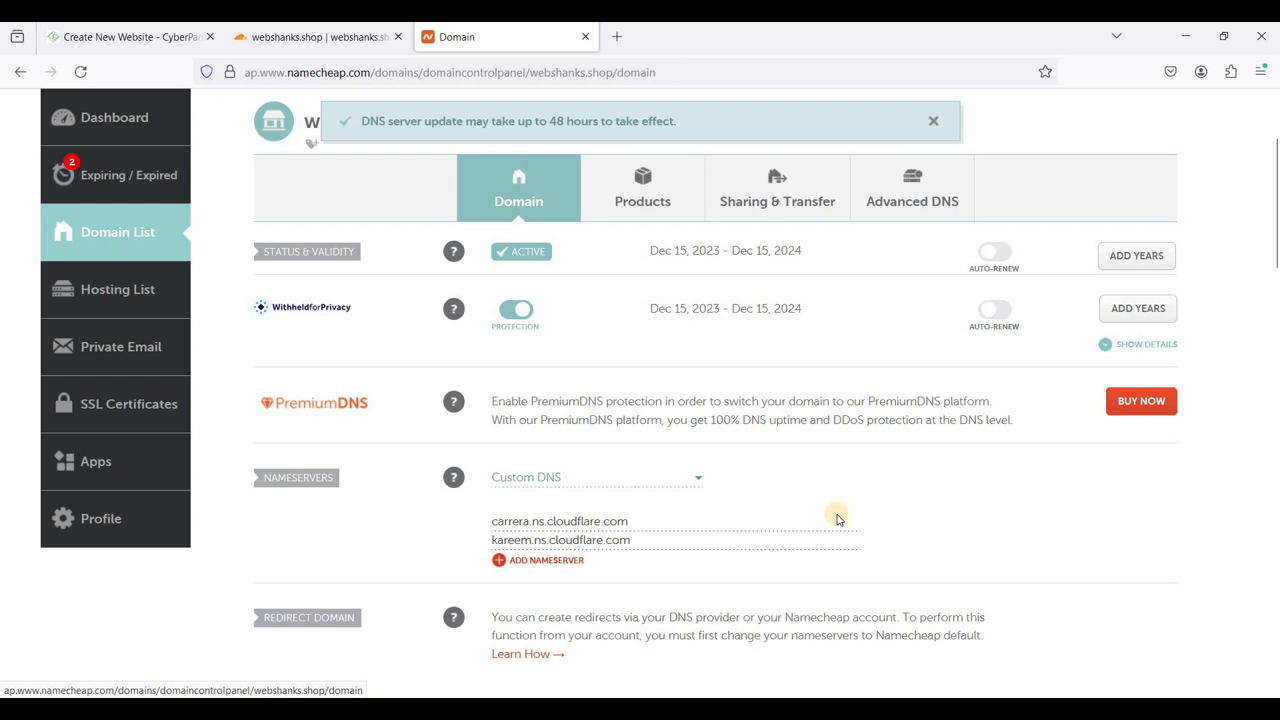
pyautogui.scroll(-1, 838, 515)
pyautogui.scroll(1, 780, 480)
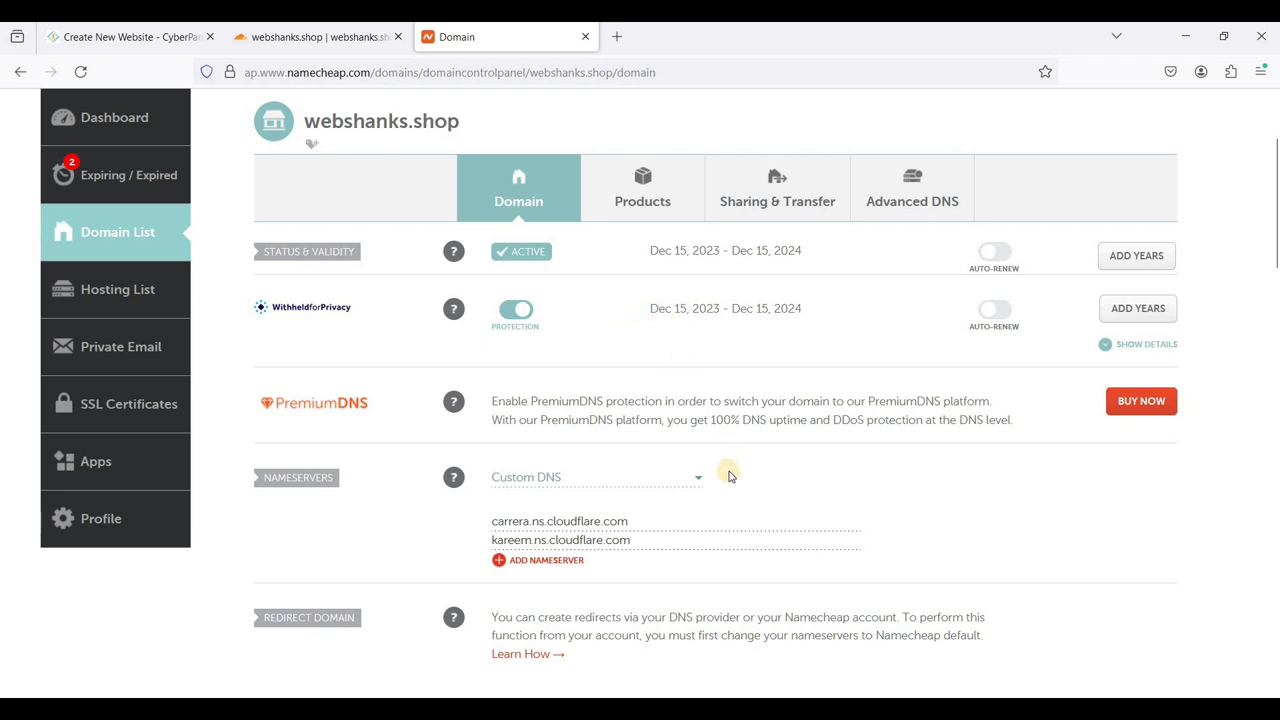
pyautogui.scroll(-1, 750, 457)
pyautogui.scroll(1, 740, 460)
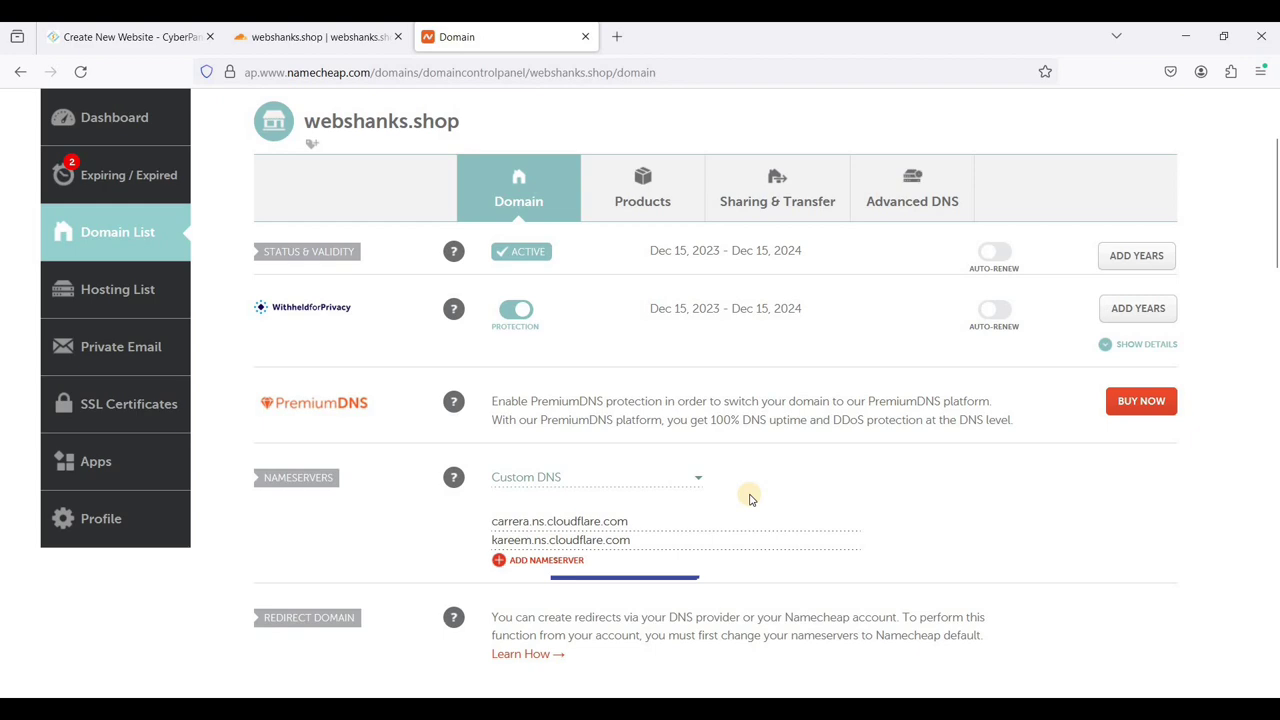
pyautogui.scroll(-1, 160, 620)
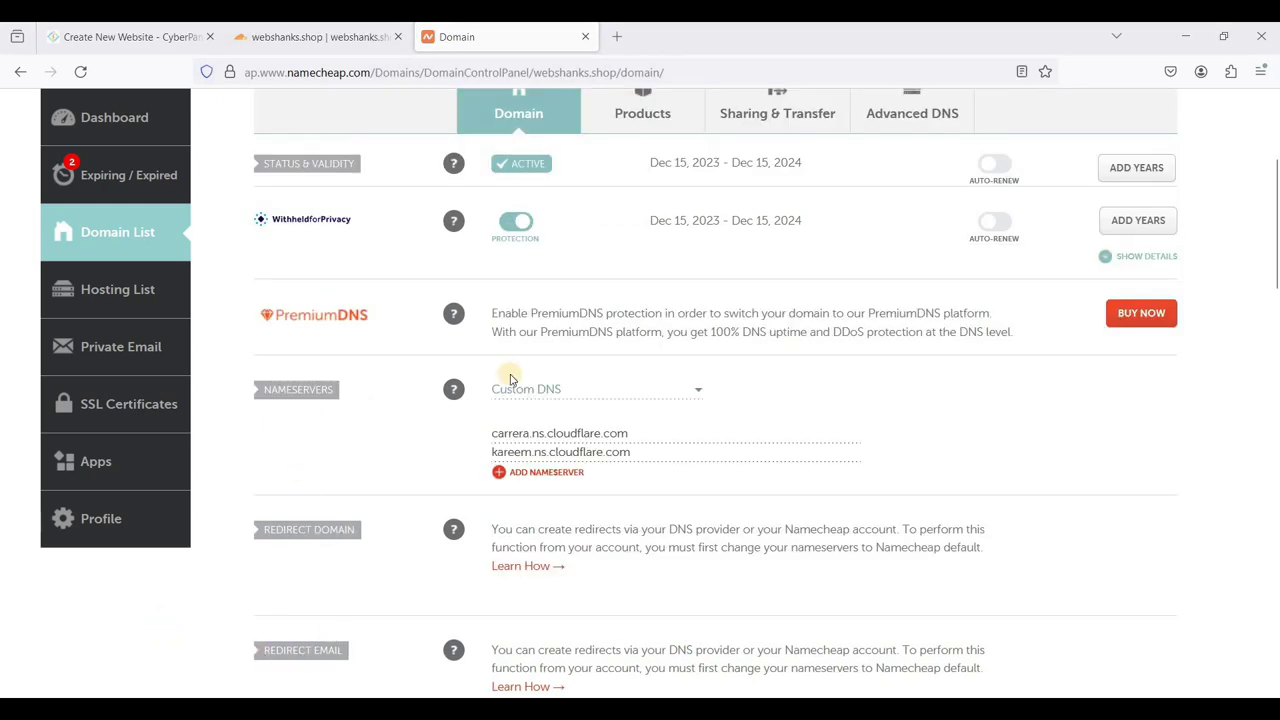
# - Run 'Check nameservers now' for webshanks.shop in Cloudflare, then go to its DNS Records page
pyautogui.click(318, 40)
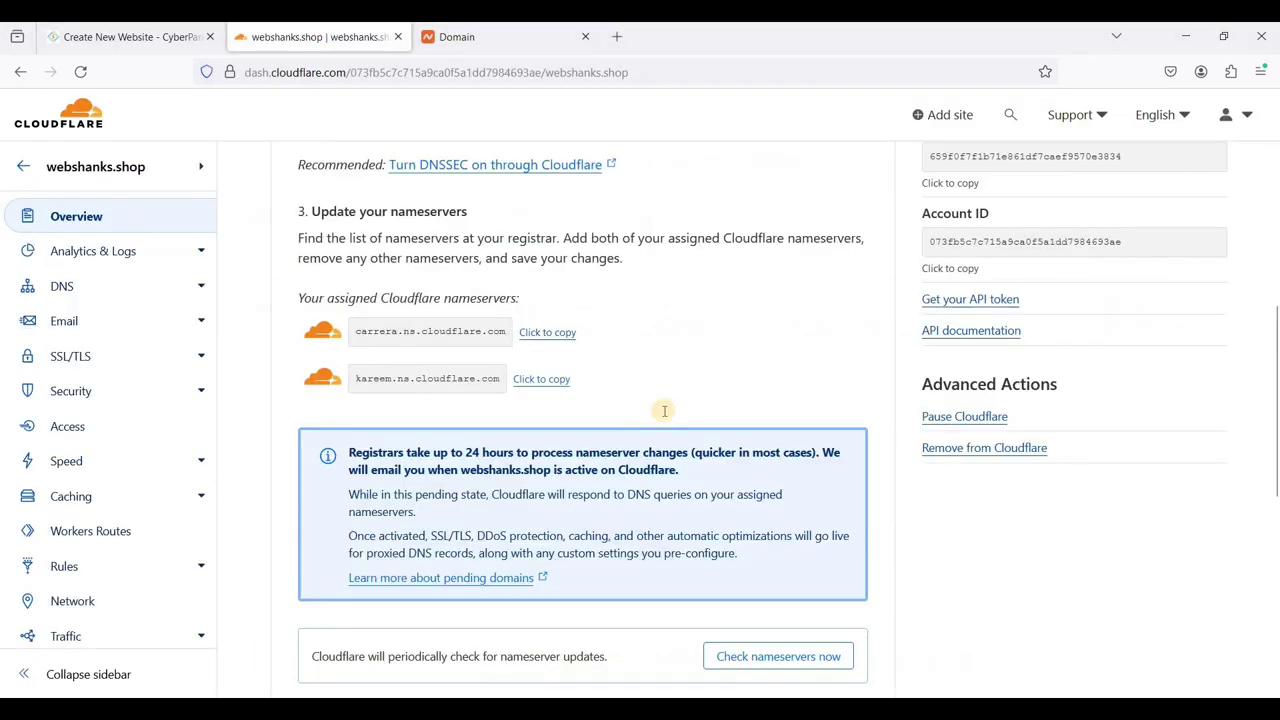
pyautogui.scroll(-2, 664, 411)
pyautogui.scroll(1, 619, 451)
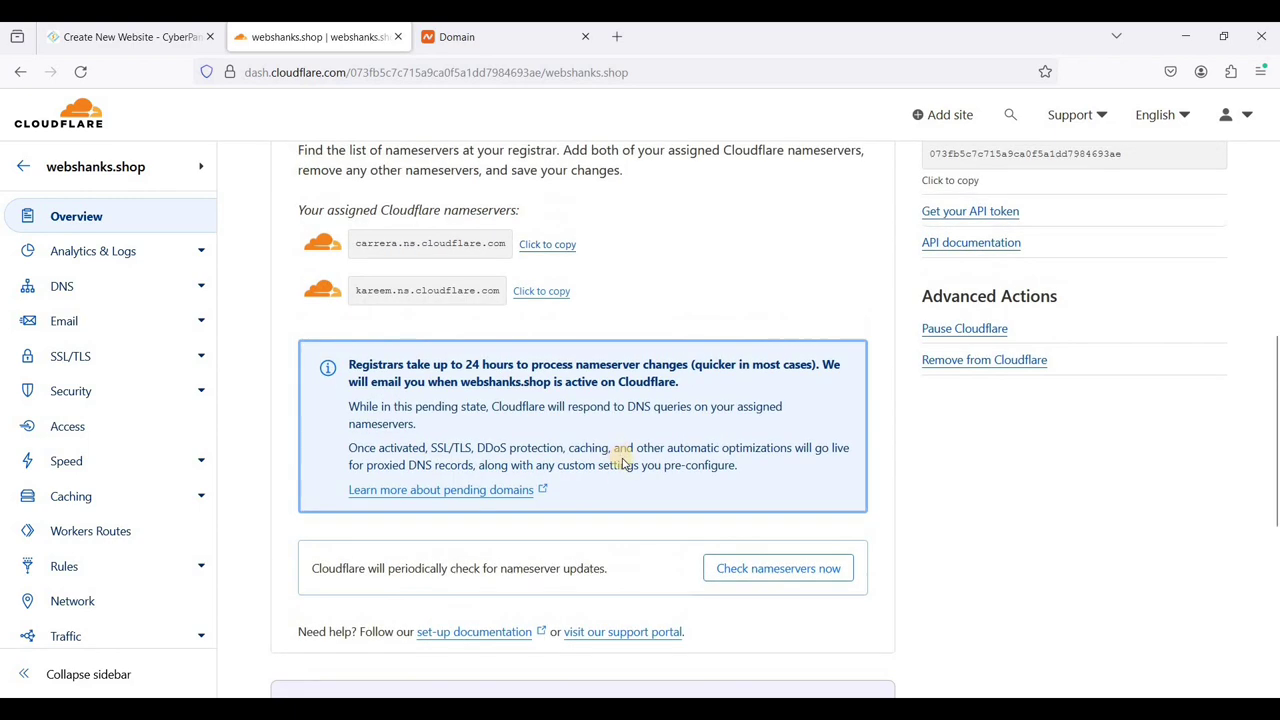
pyautogui.scroll(-3, 666, 470)
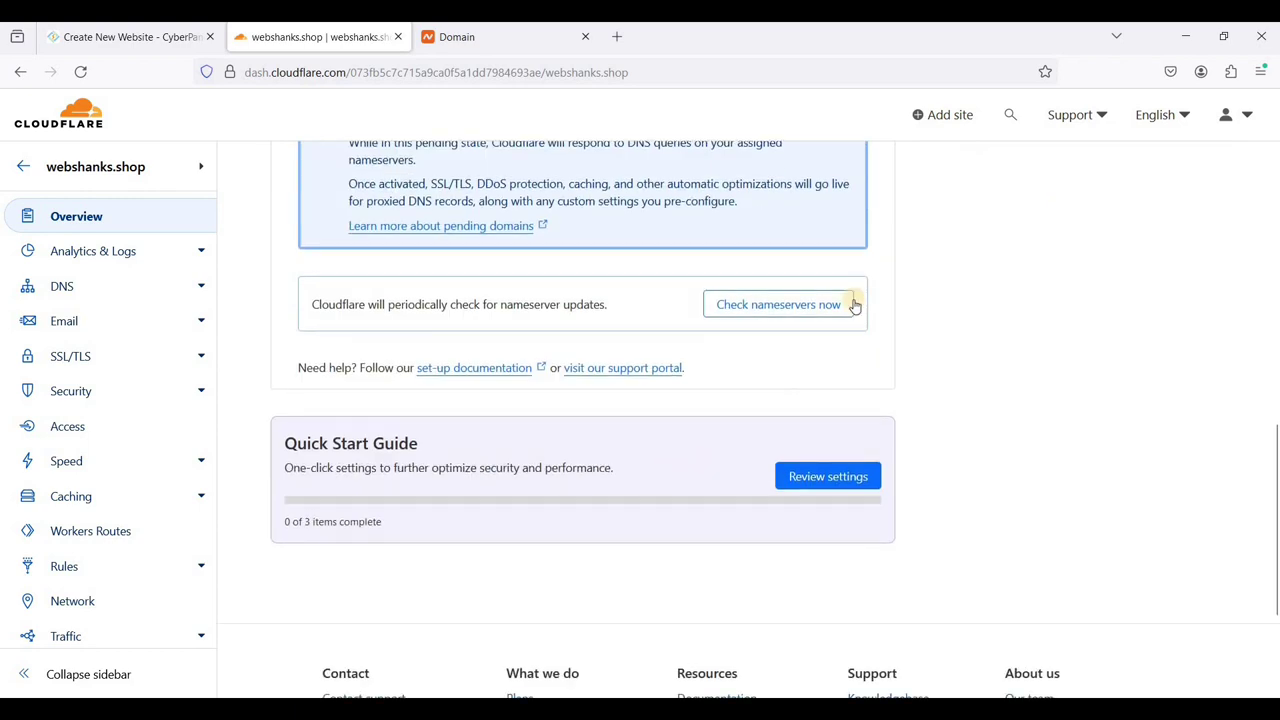
pyautogui.click(831, 302)
pyautogui.scroll(5, 609, 403)
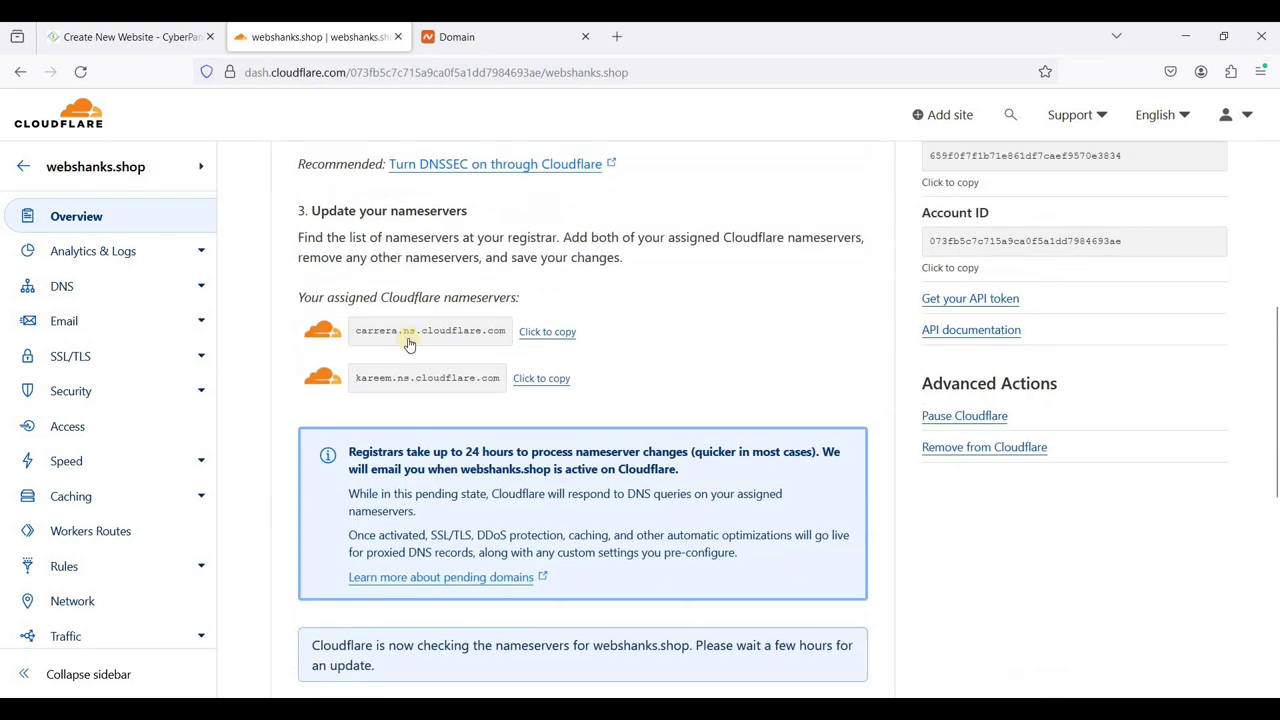
pyautogui.click(94, 288)
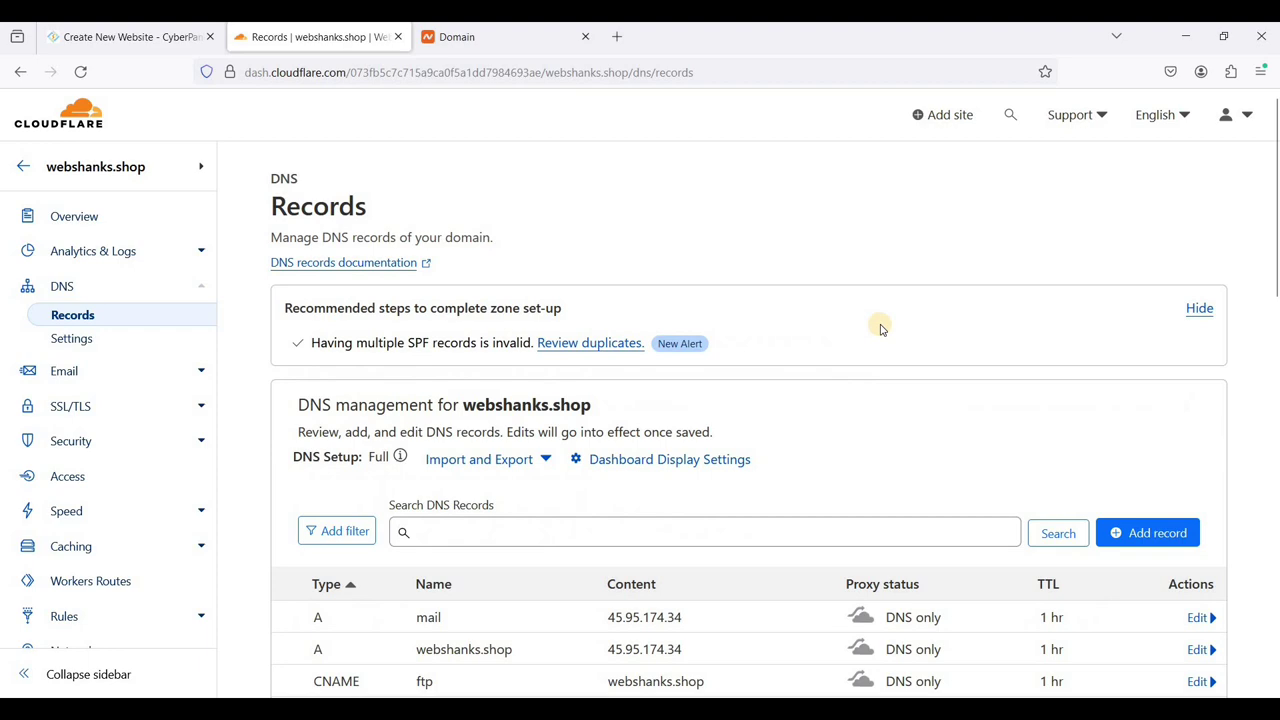
# - Scroll the DNS records and select webshanks.shop in the A record pointing to 45.95.174.34
pyautogui.scroll(-3, 800, 520)
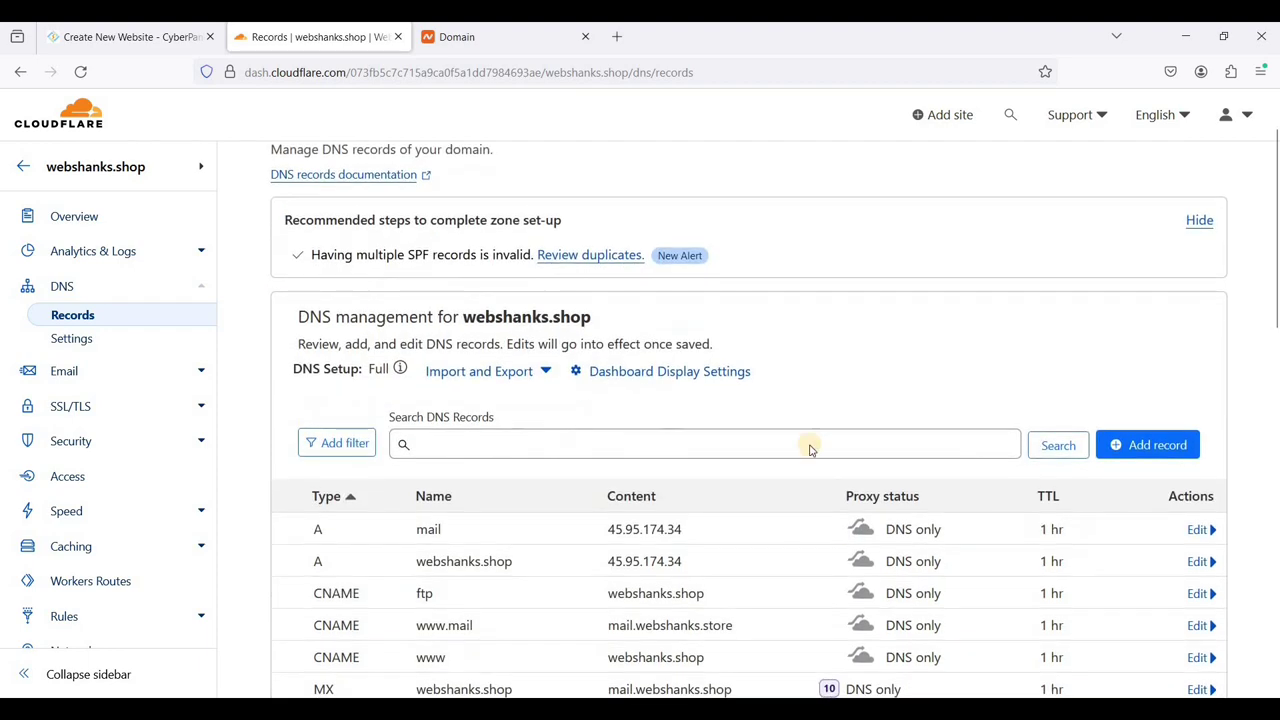
pyautogui.scroll(-3, 664, 456)
pyautogui.scroll(1, 664, 456)
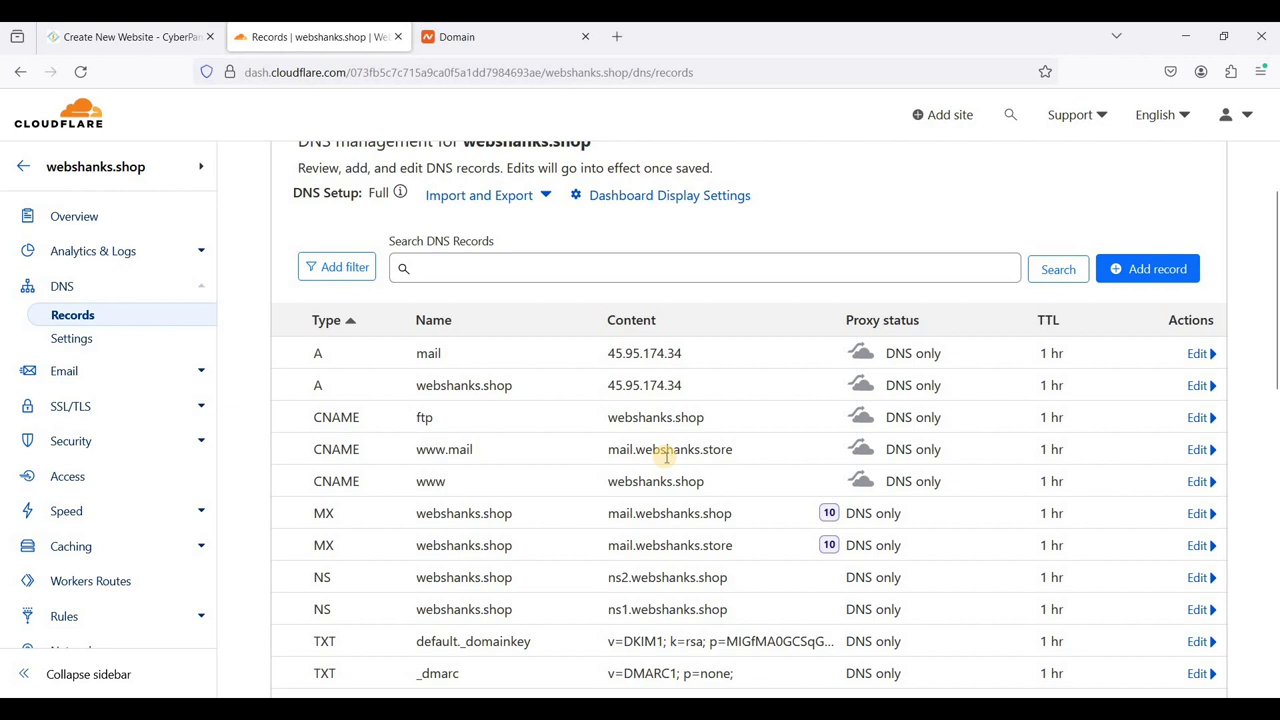
pyautogui.scroll(-2, 666, 455)
pyautogui.scroll(1, 1100, 510)
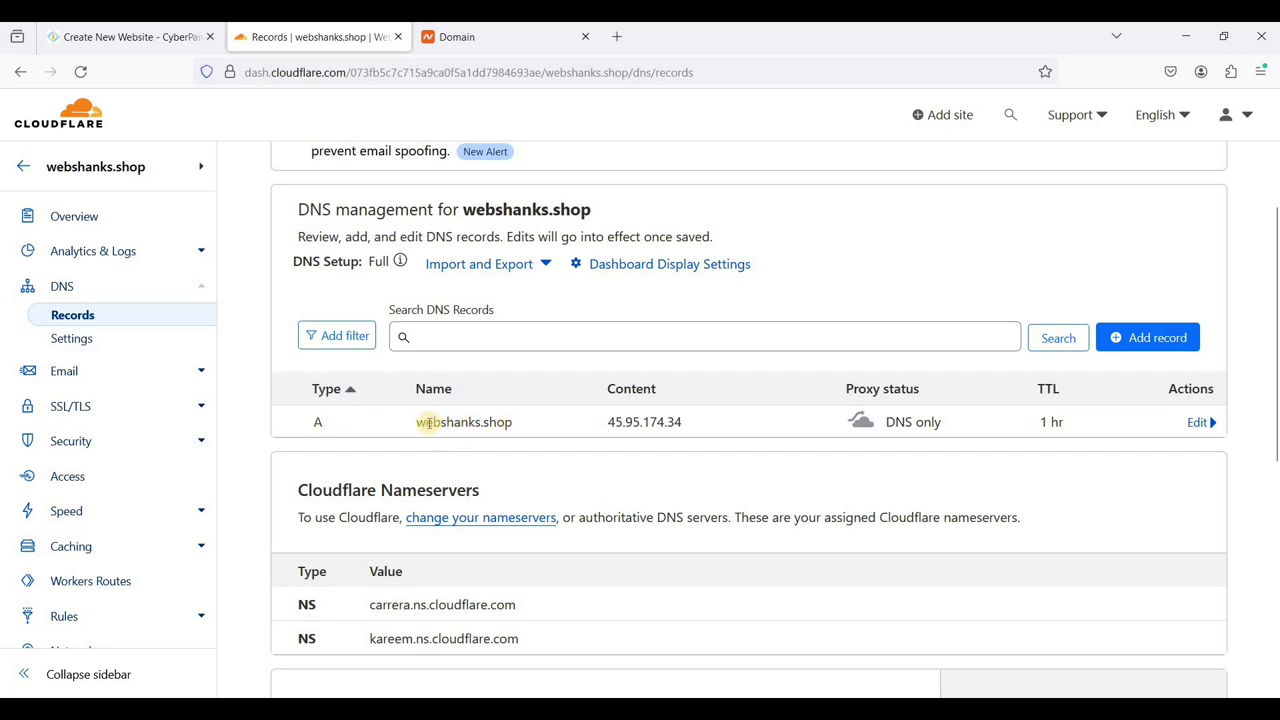
pyautogui.moveTo(419, 422); pyautogui.dragTo(530, 430)
pyautogui.click(510, 458)
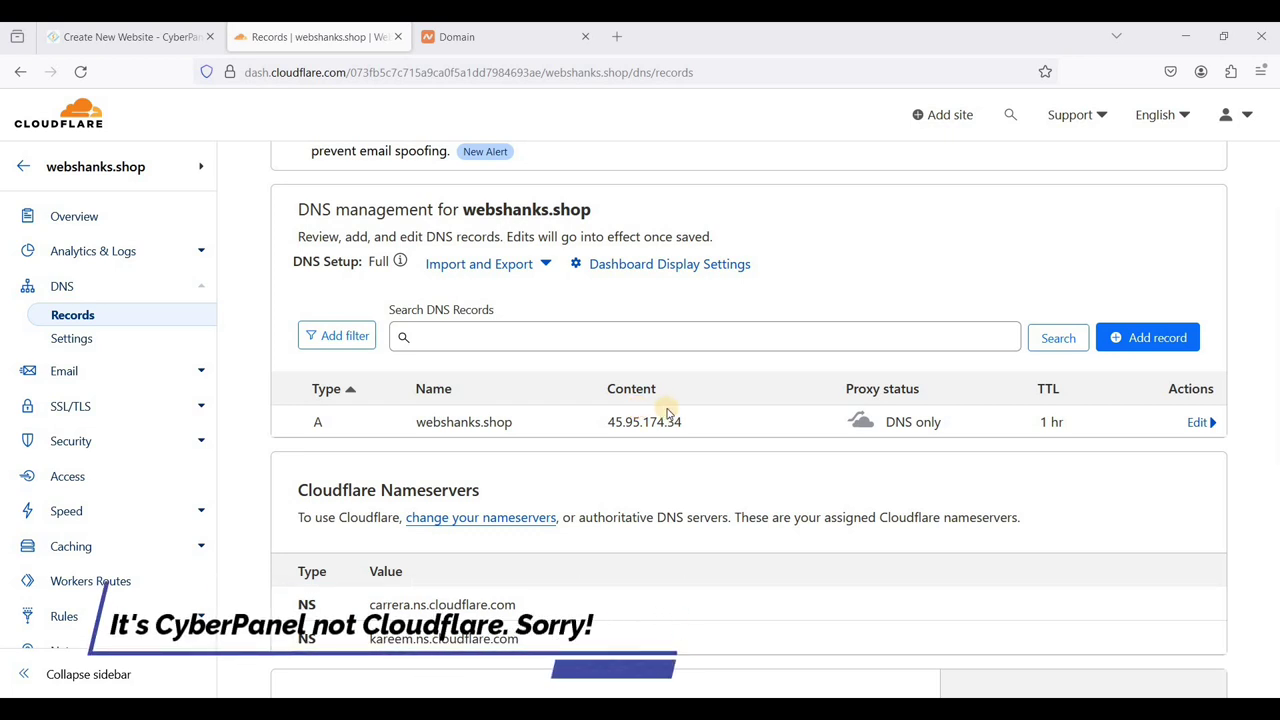
pyautogui.click(163, 38)
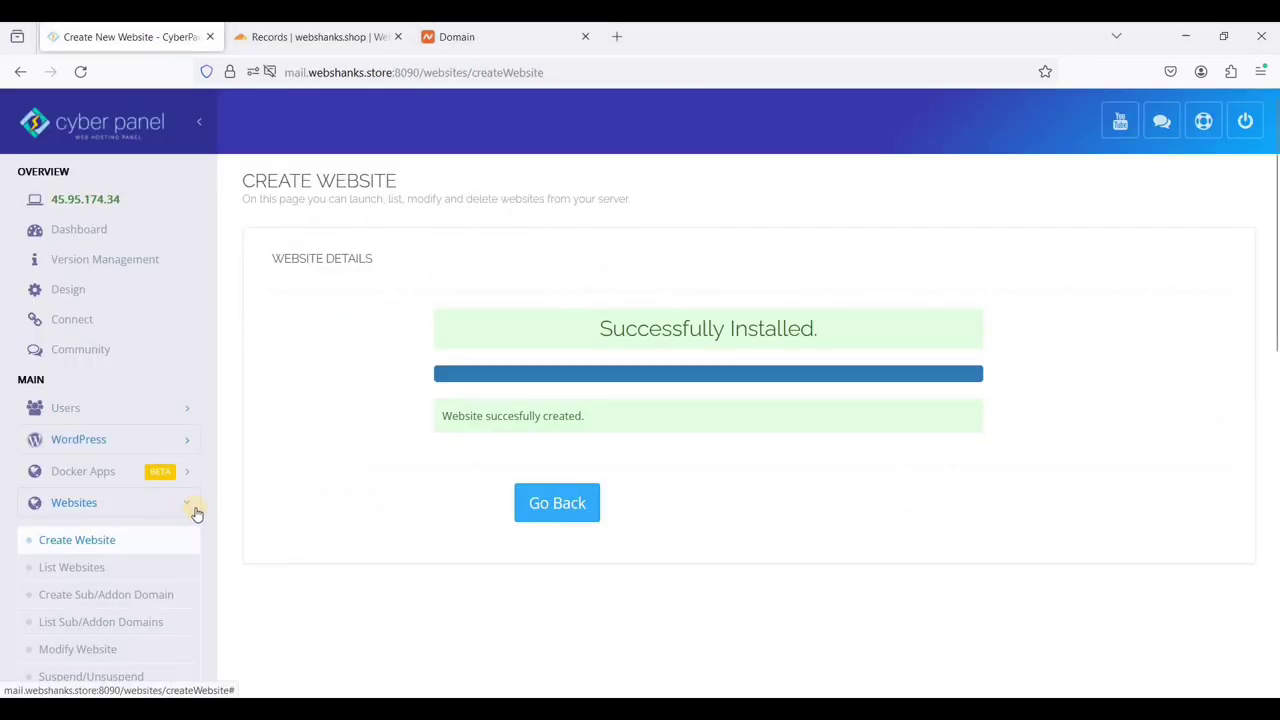
pyautogui.scroll(-3, 194, 510)
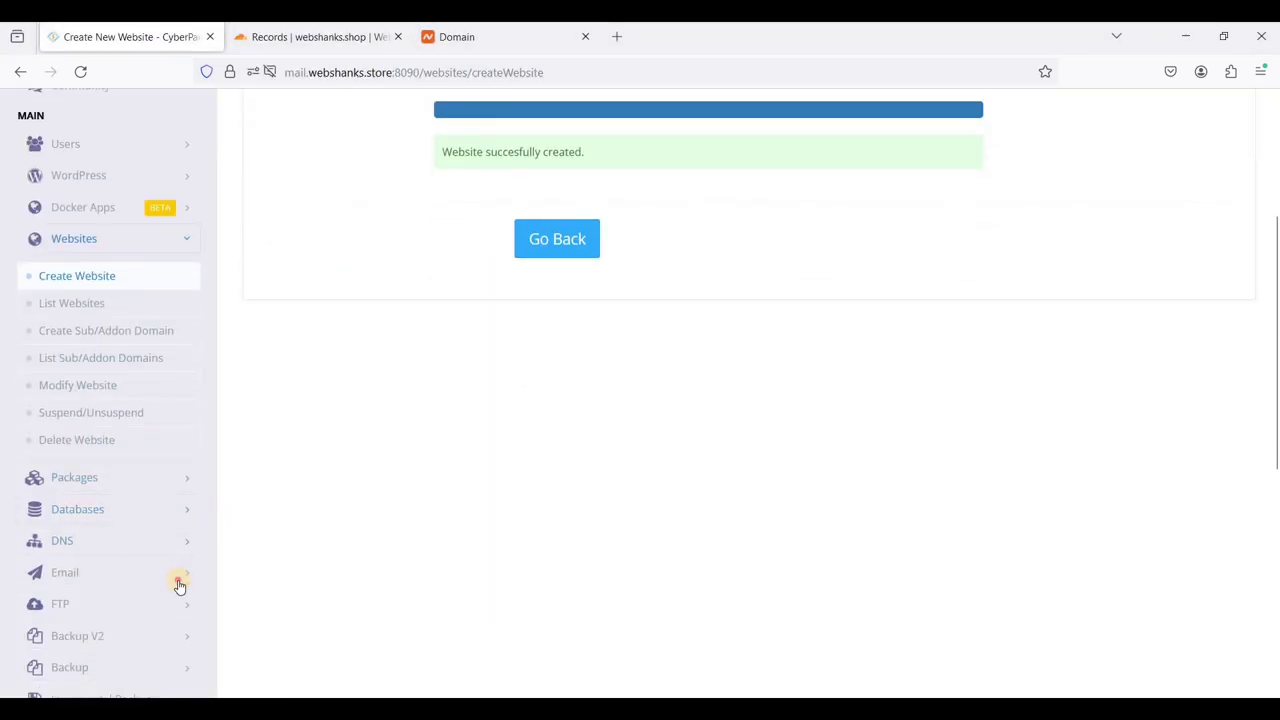
pyautogui.click(143, 578)
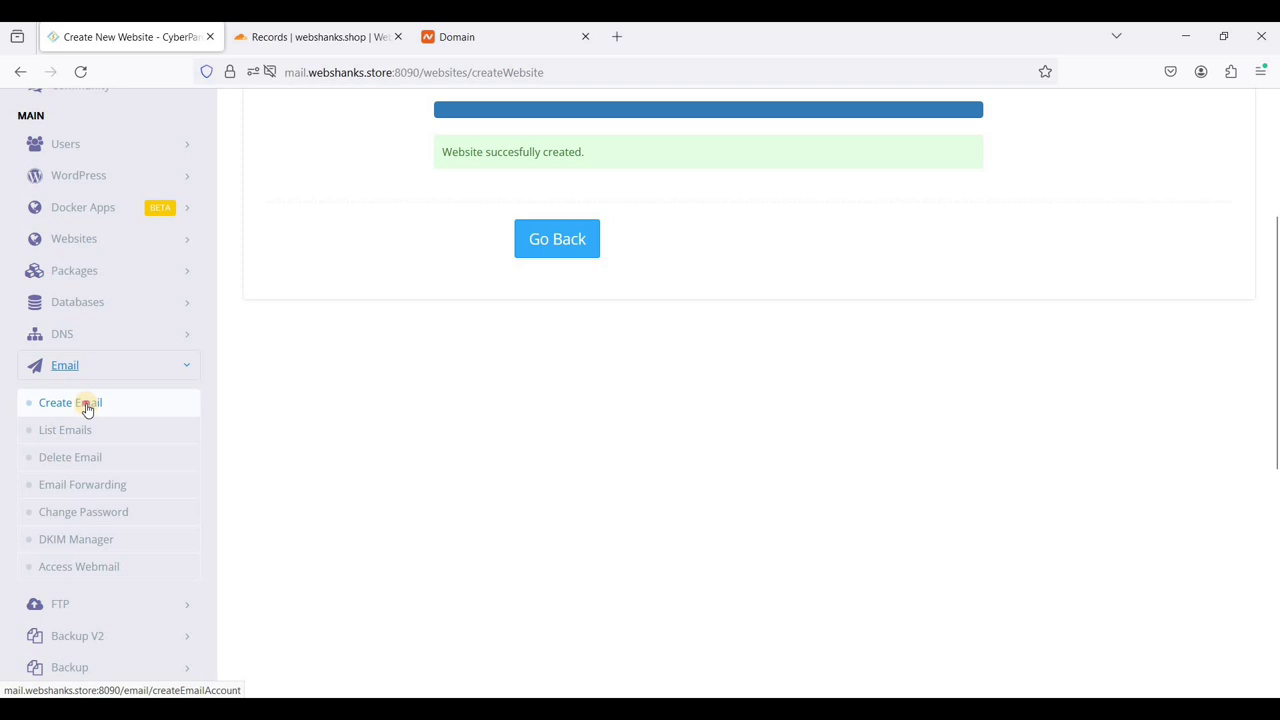
pyautogui.click(87, 404)
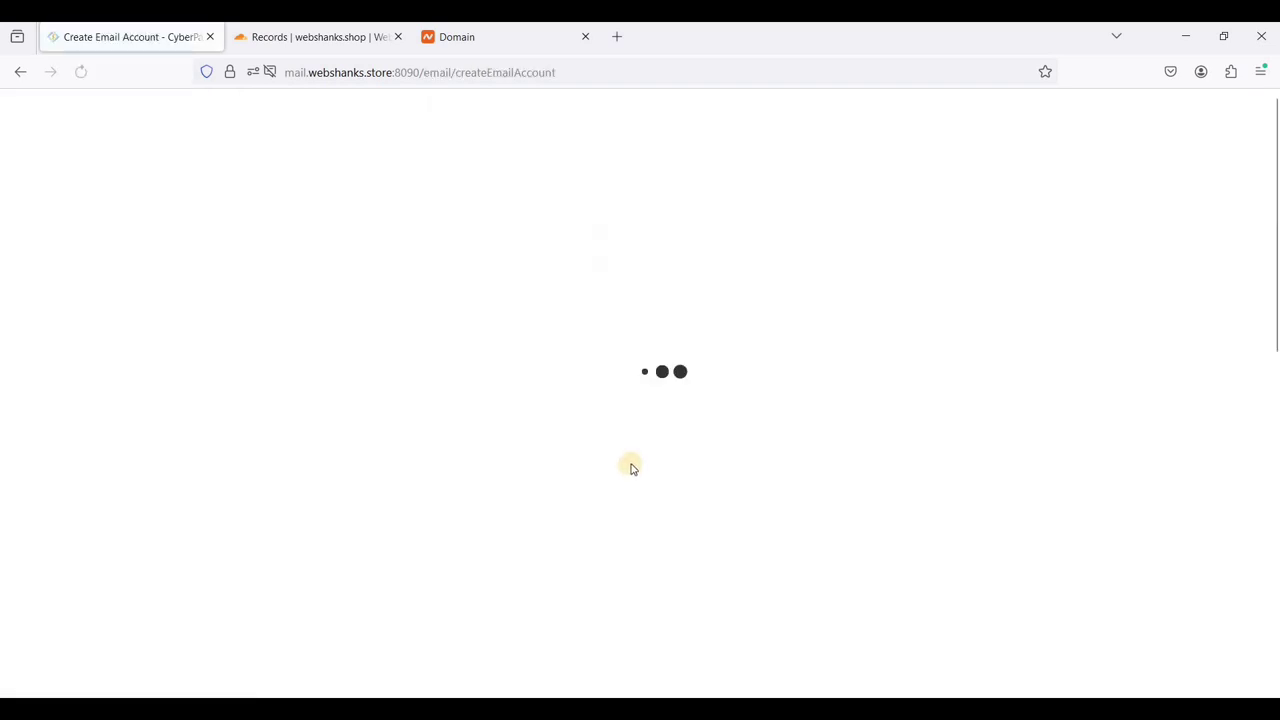
pyautogui.click(621, 328)
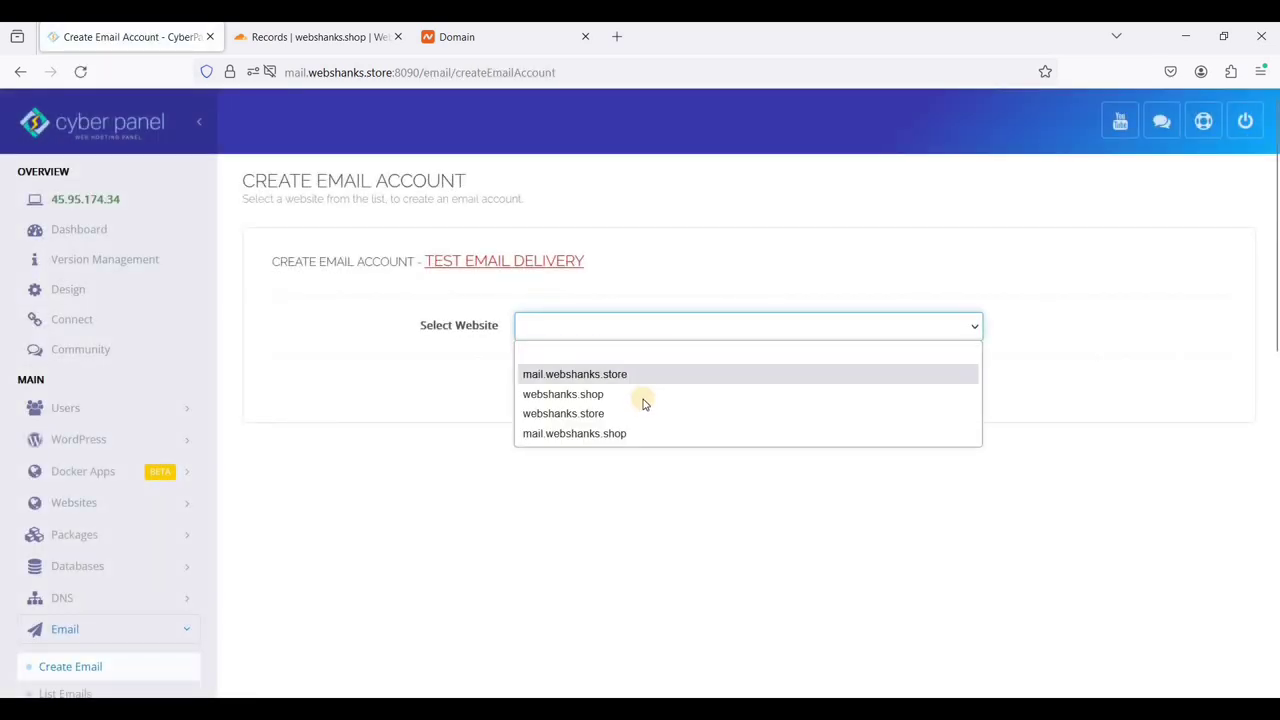
pyautogui.click(619, 393)
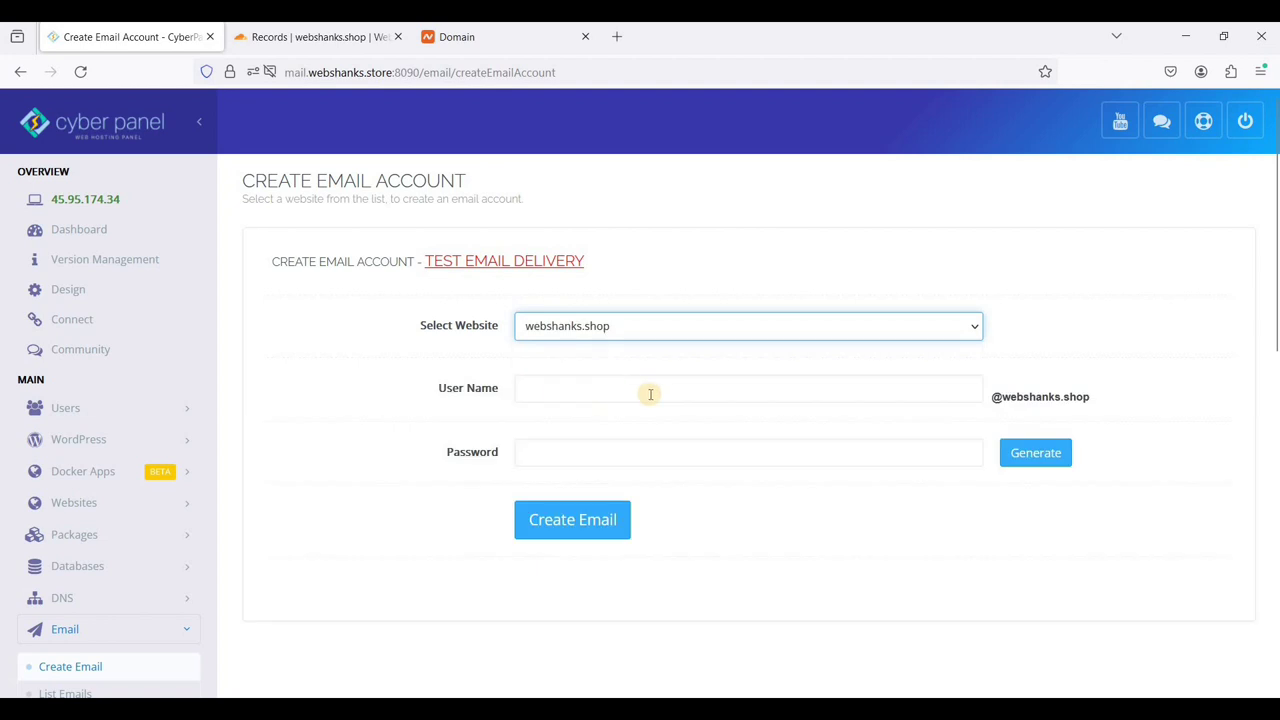
pyautogui.click(863, 390)
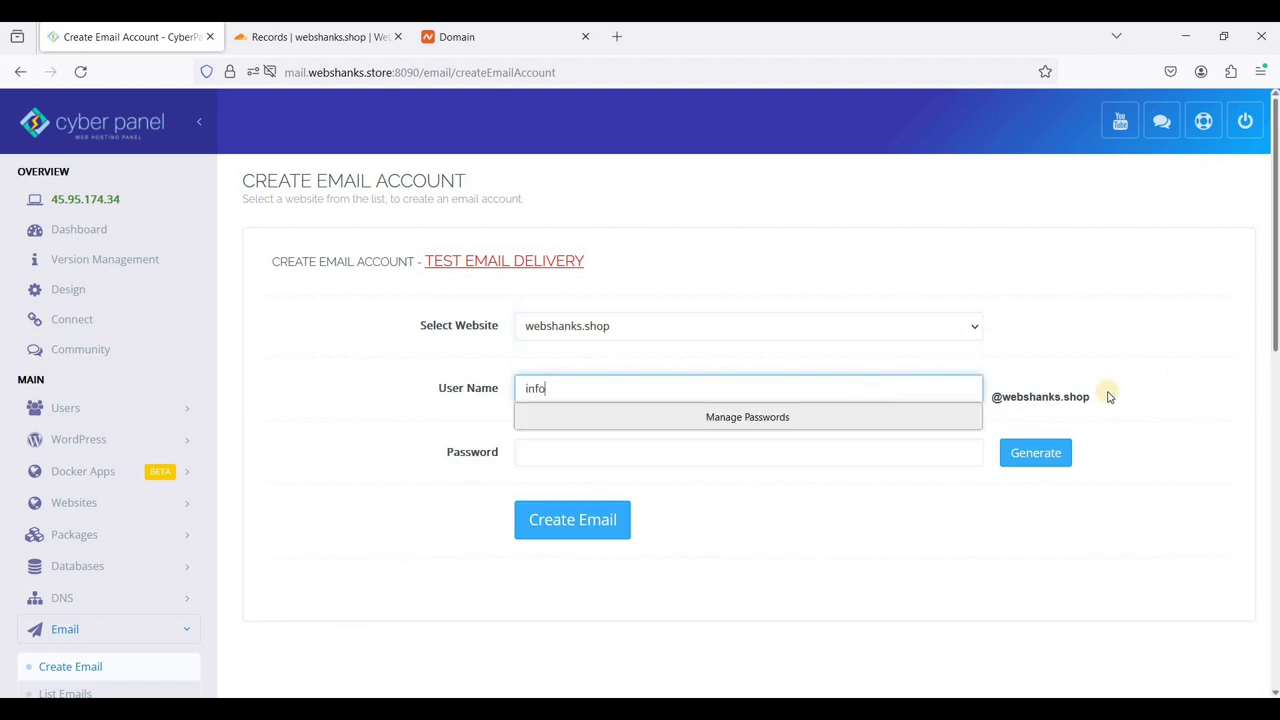
pyautogui.click(1037, 452)
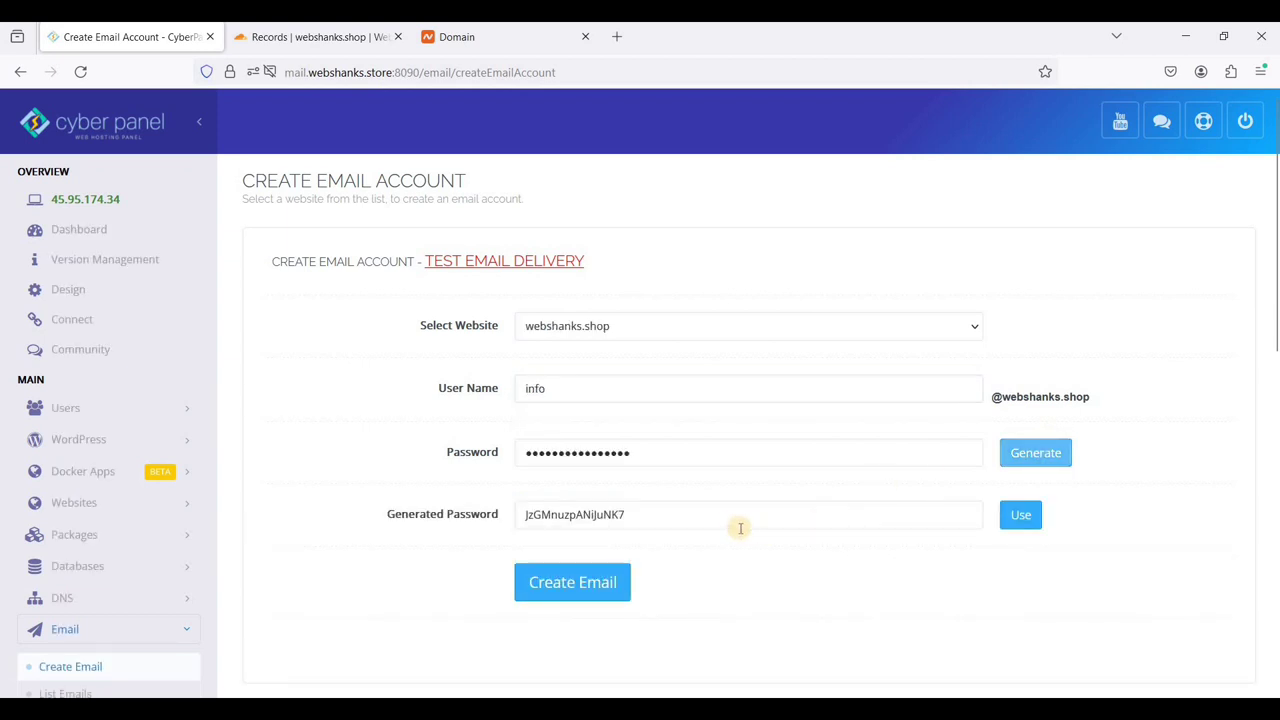
pyautogui.doubleClick(527, 514)
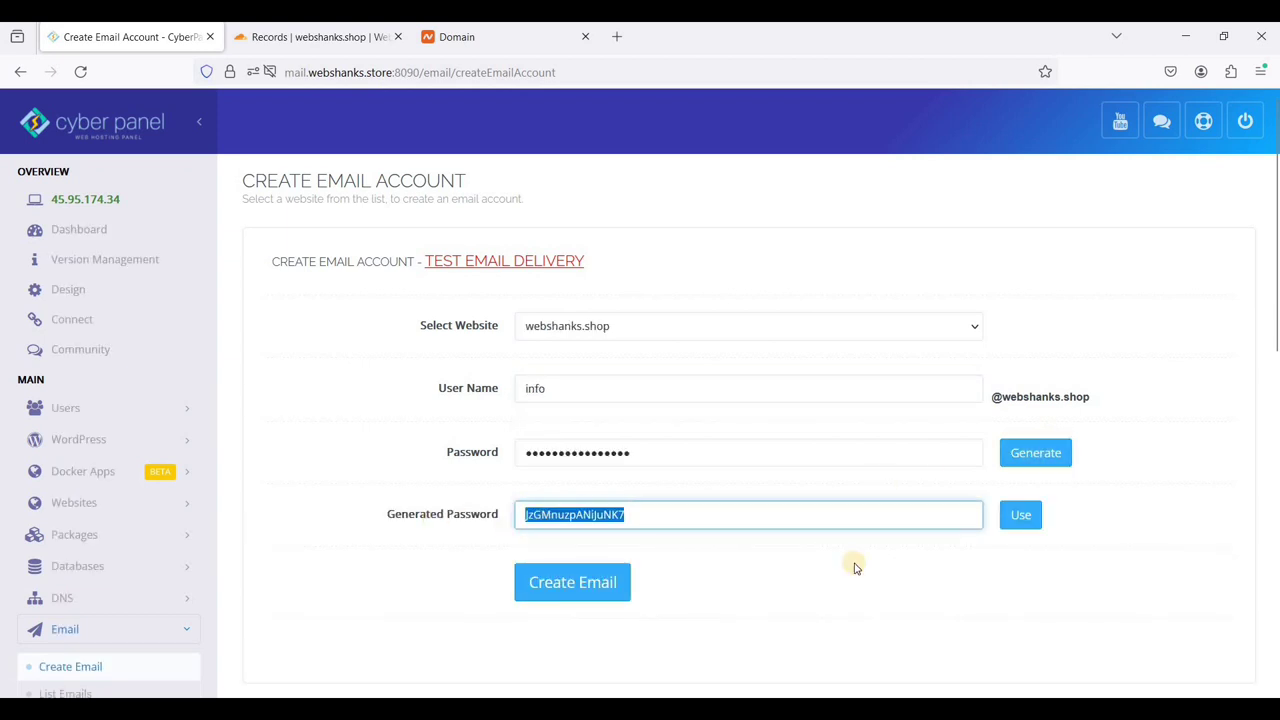
pyautogui.click(1022, 518)
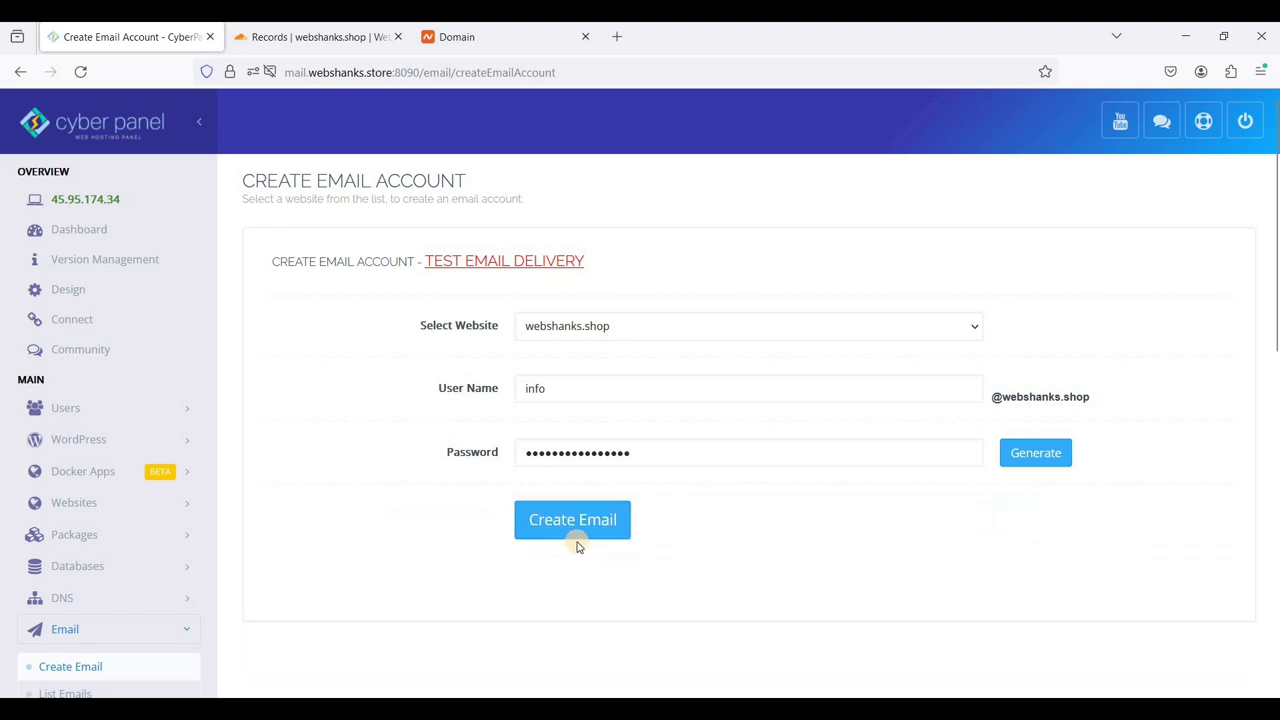
pyautogui.click(577, 537)
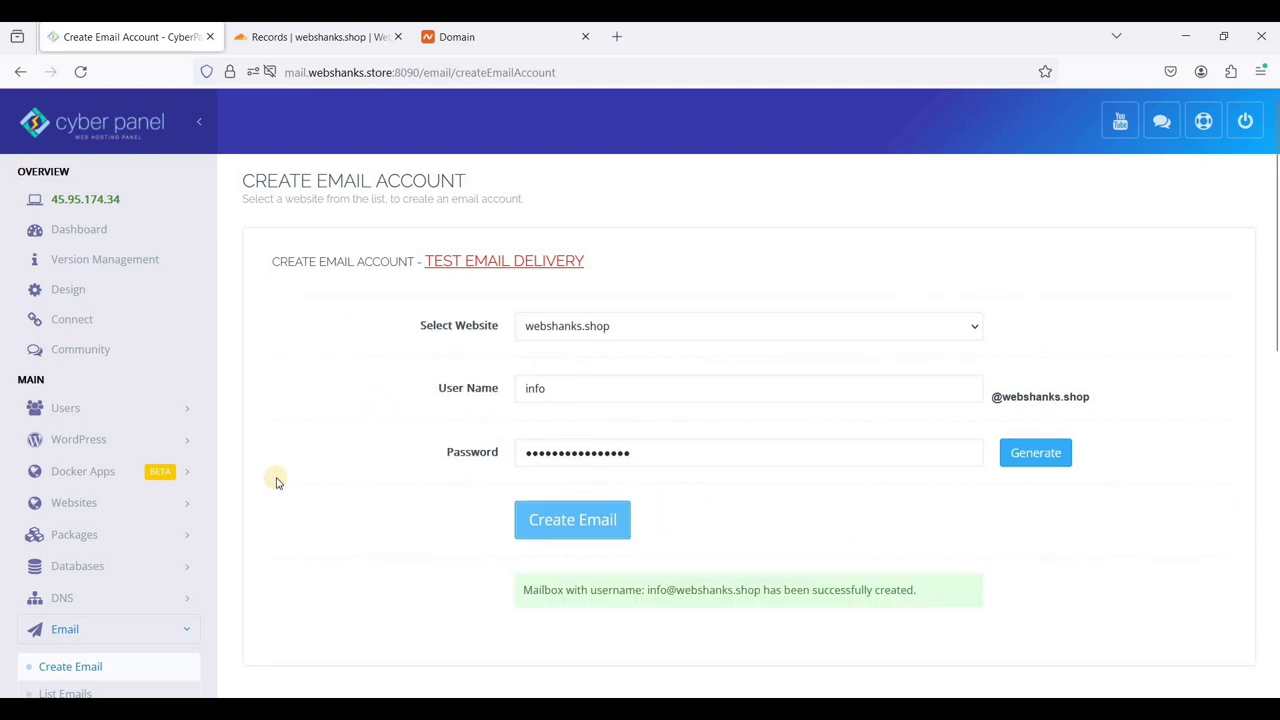
# - Fetch webshanks.shop's records on CyberPanel's CloudFlare DNS page and sync them to Cloudflare
pyautogui.click(168, 594)
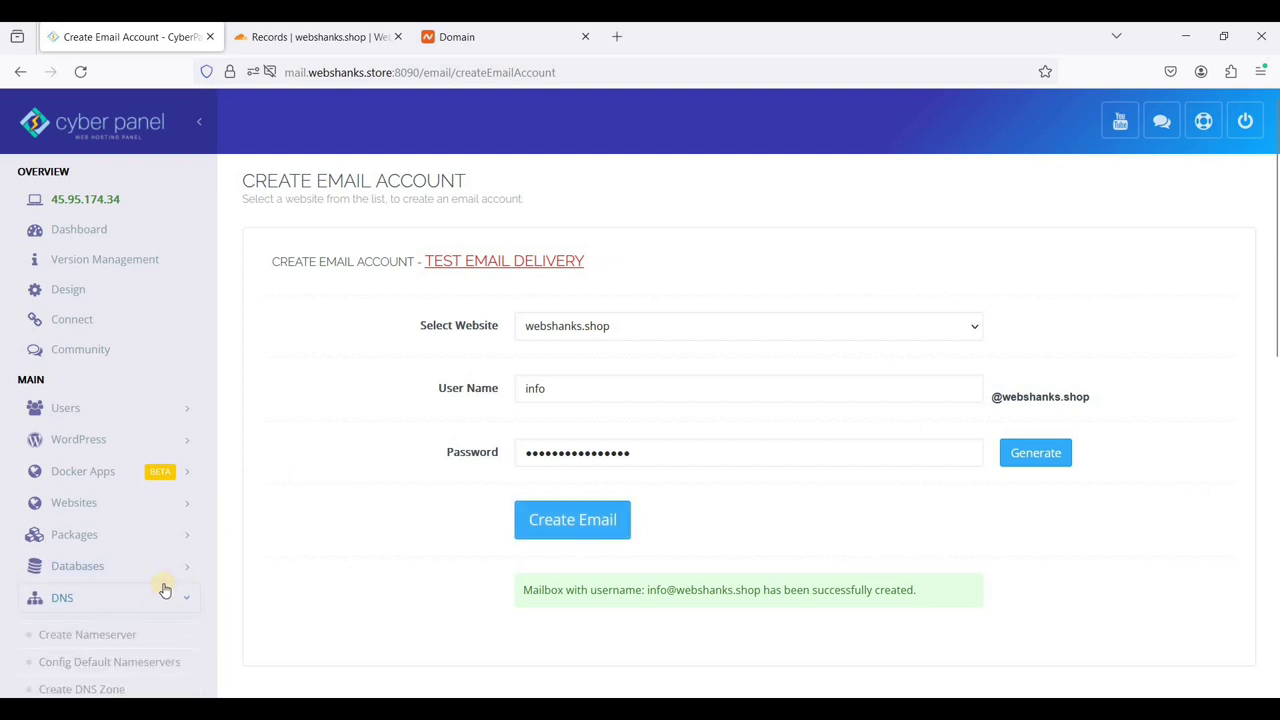
pyautogui.scroll(-3, 157, 600)
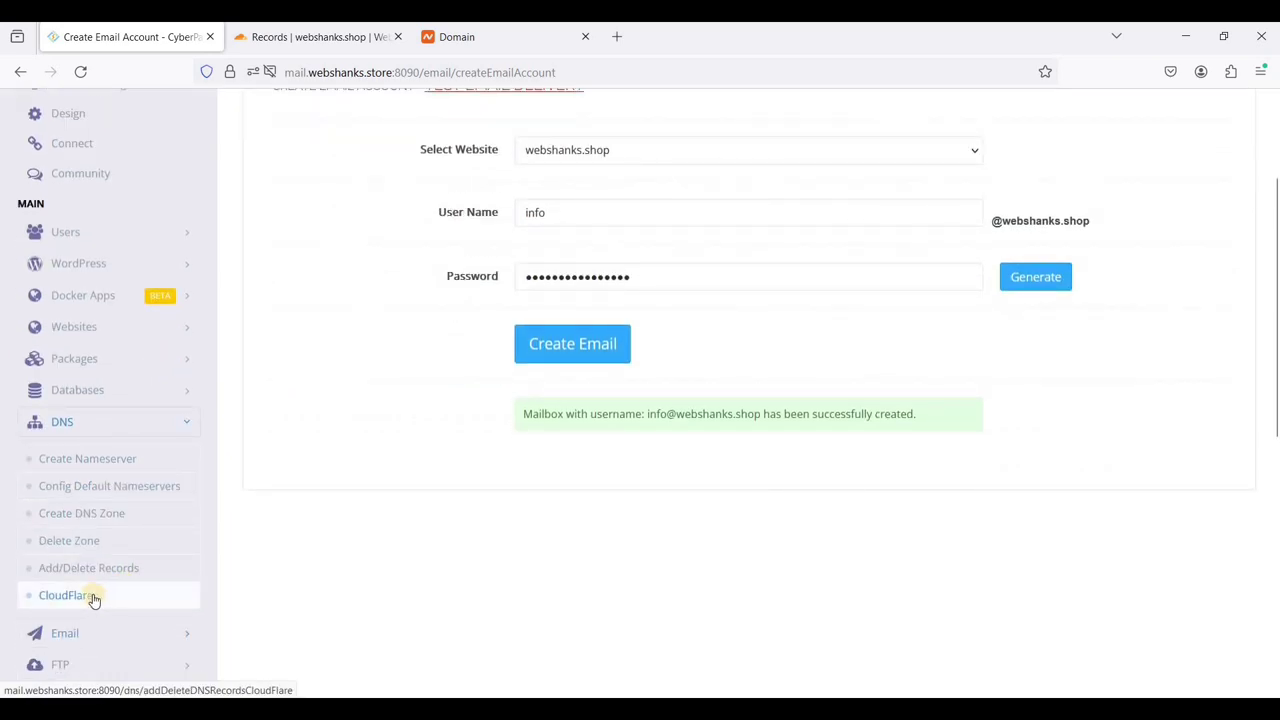
pyautogui.click(93, 598)
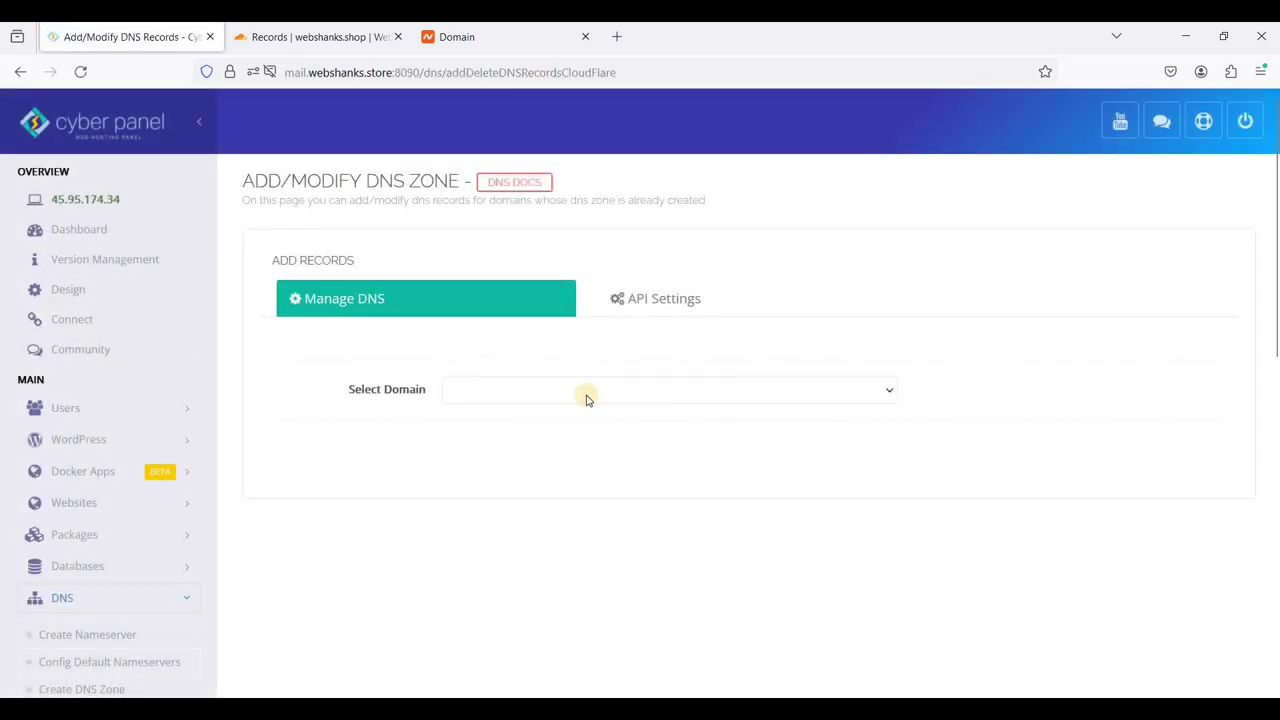
pyautogui.click(587, 395)
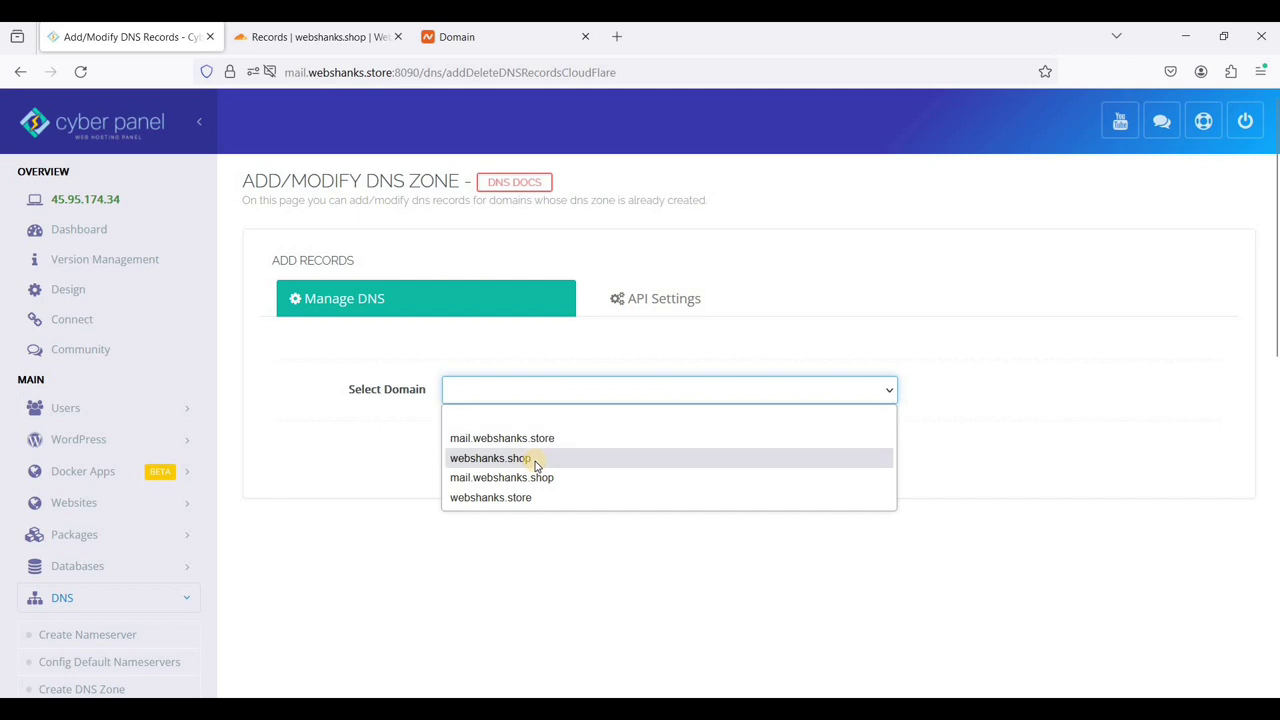
pyautogui.click(687, 457)
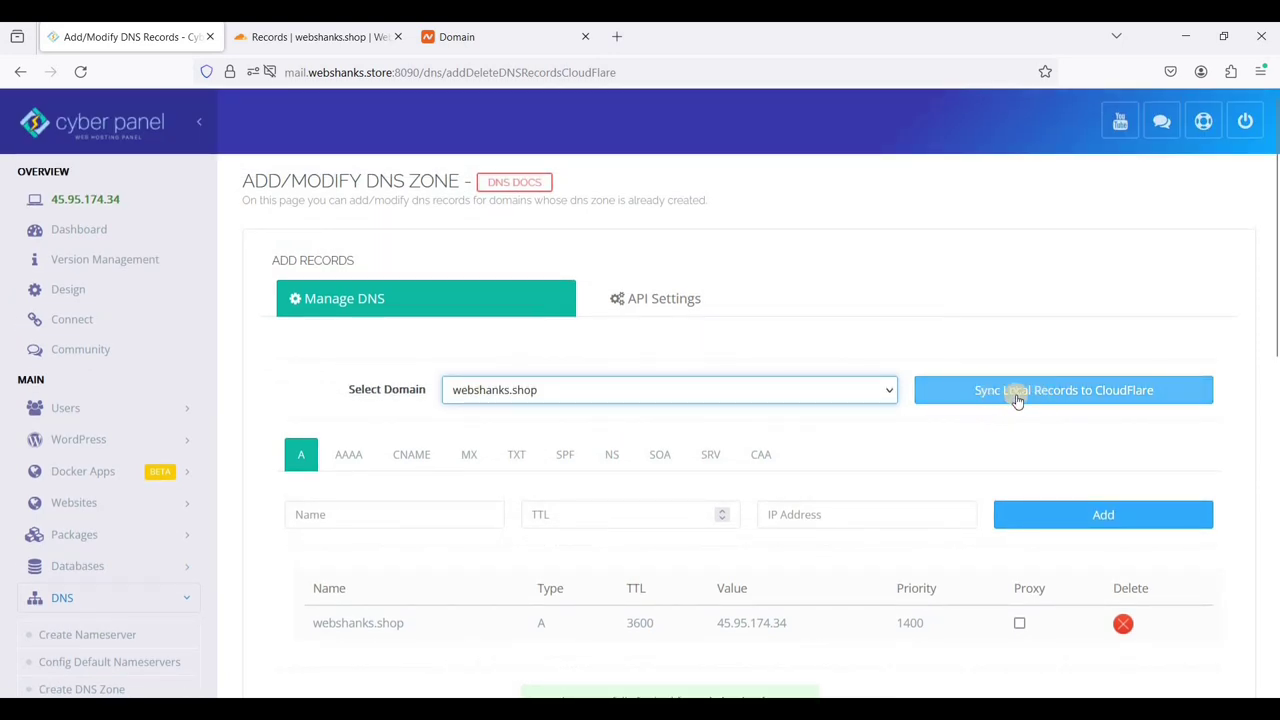
pyautogui.click(1049, 403)
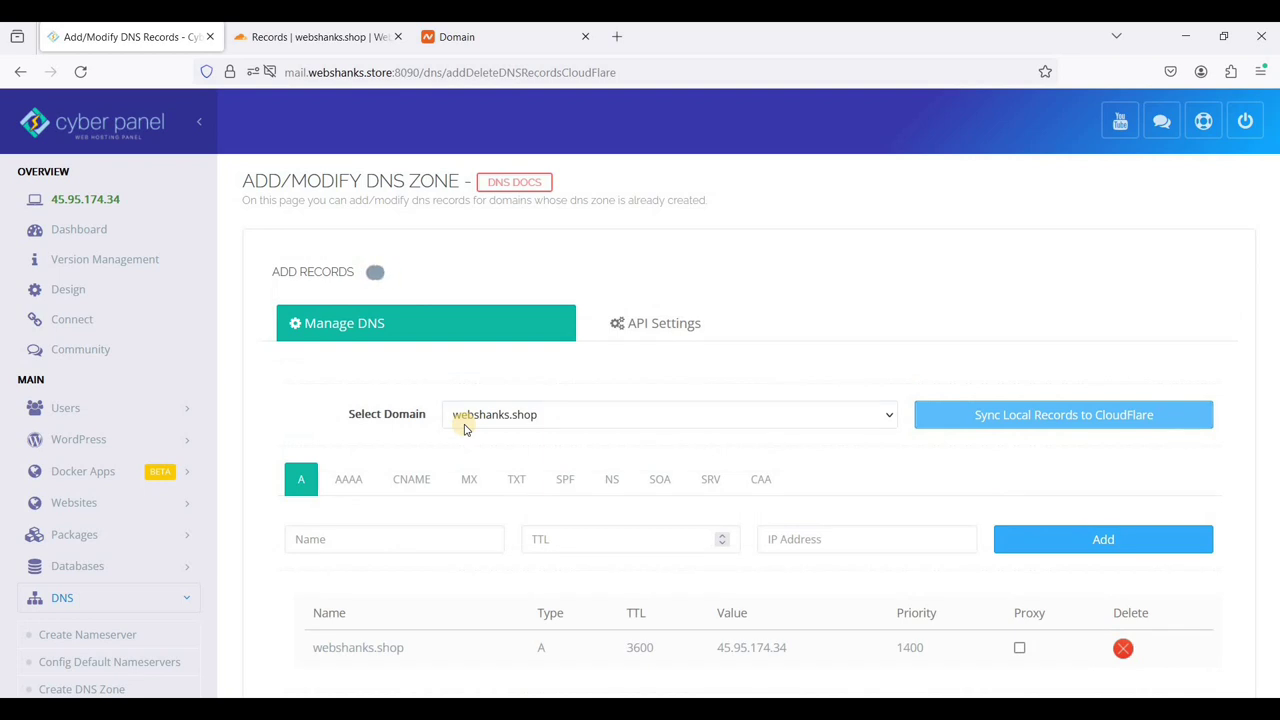
pyautogui.scroll(-2, 490, 428)
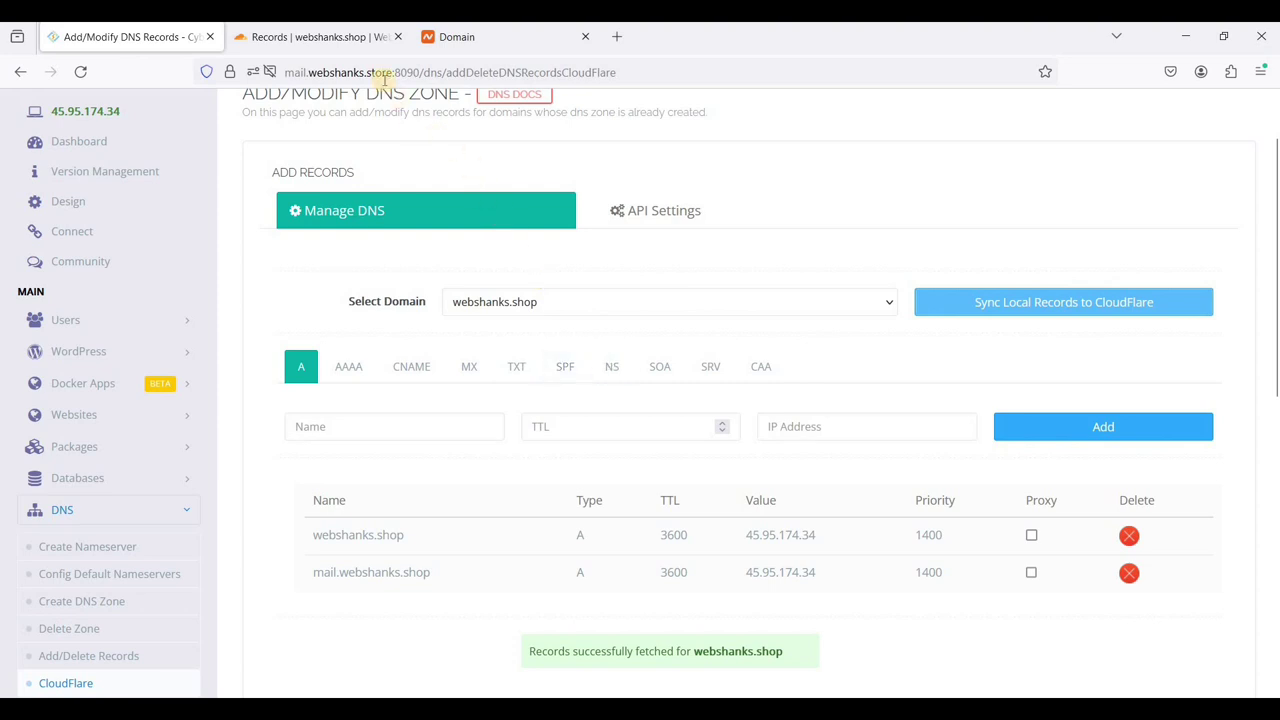
# - Reload Cloudflare's webshanks.shop records to reveal the synced MX, CNAME, DKIM, DMARC and SPF entries
pyautogui.click(326, 37)
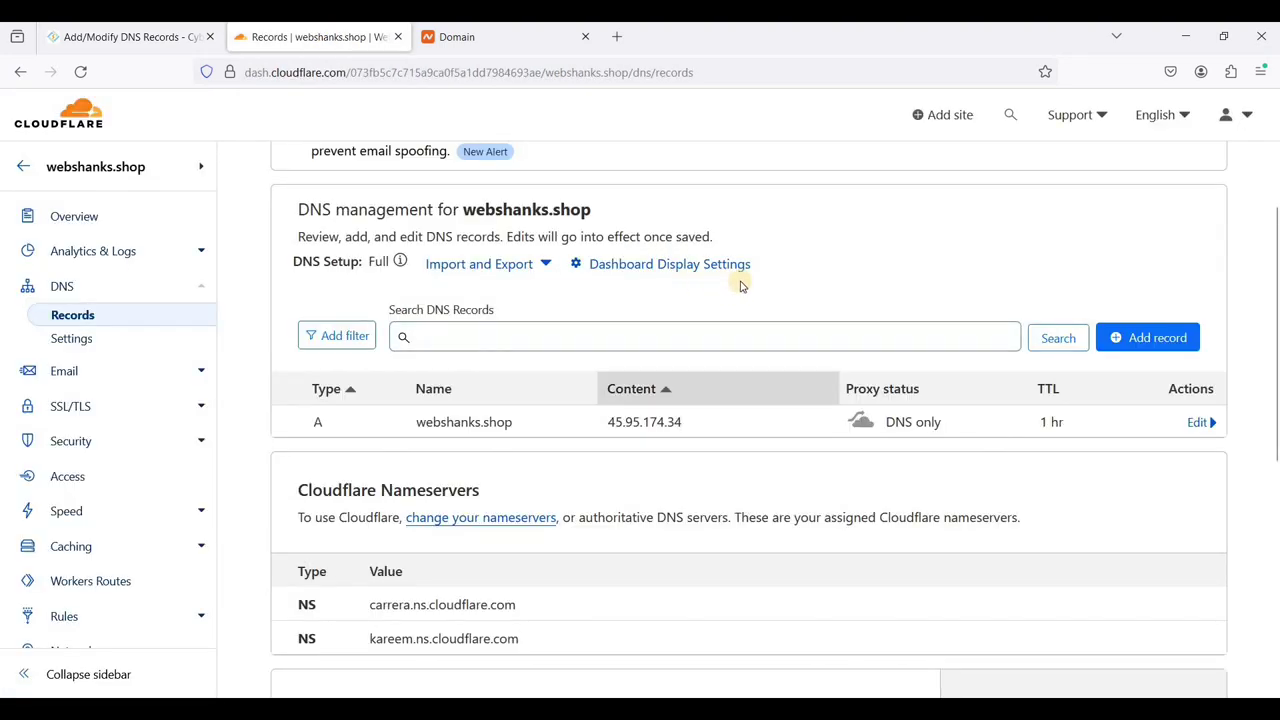
pyautogui.scroll(-2, 850, 290)
pyautogui.scroll(2, 945, 282)
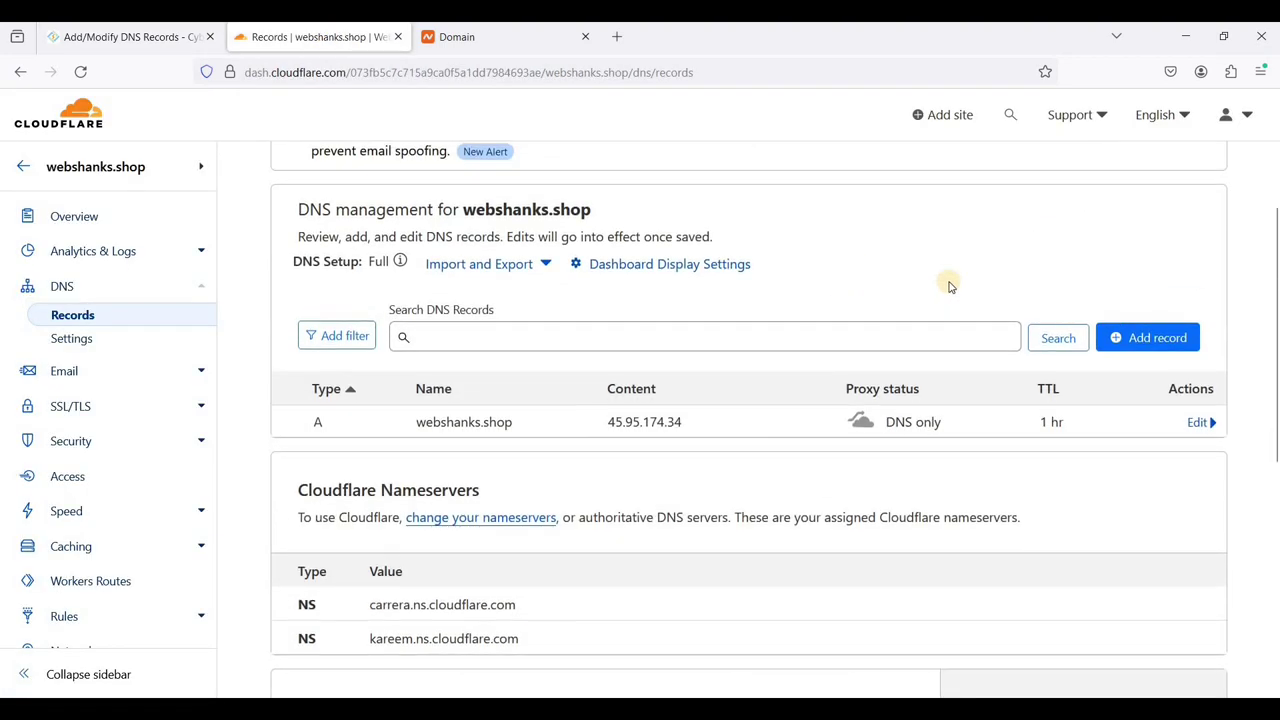
pyautogui.rightClick(898, 297)
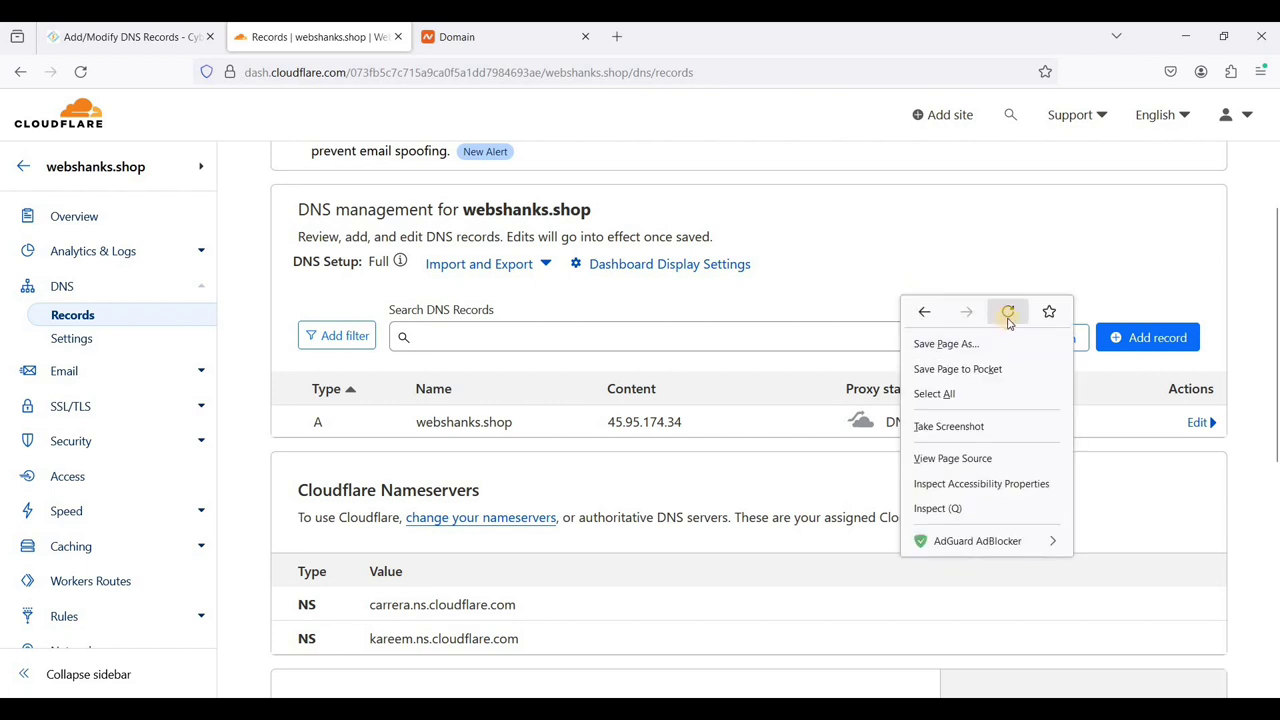
pyautogui.click(1008, 315)
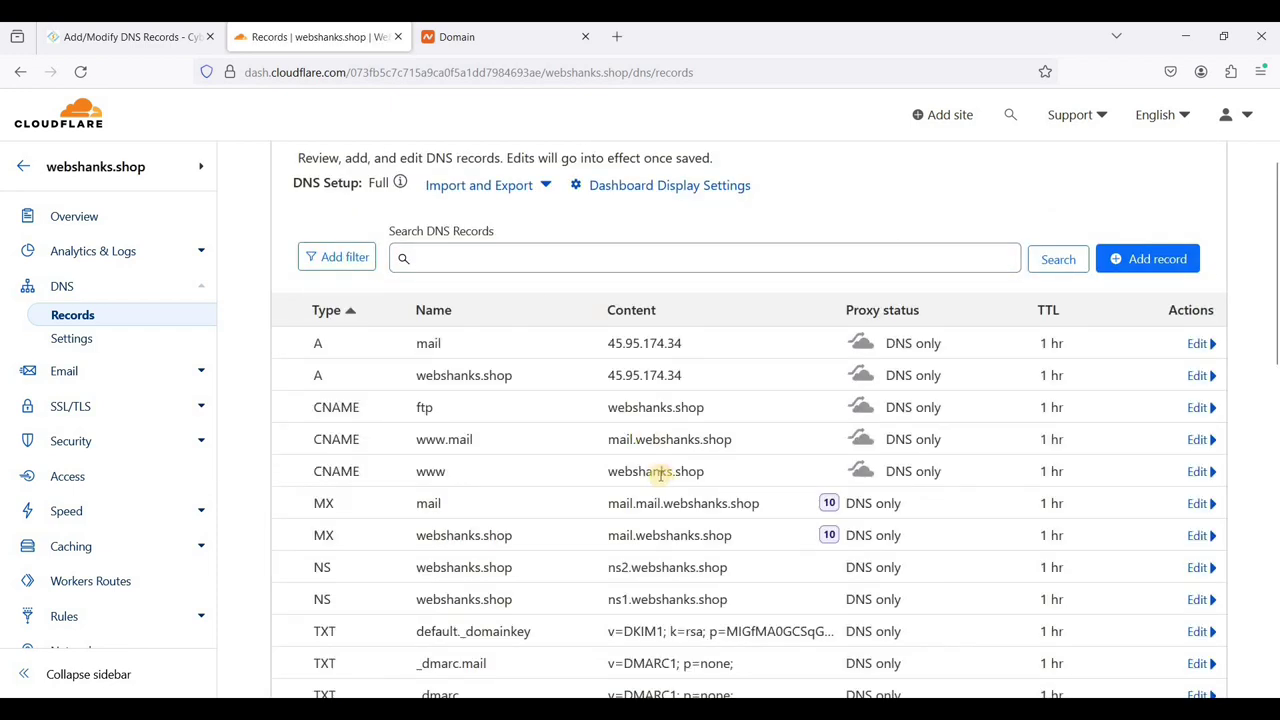
pyautogui.scroll(-2, 731, 473)
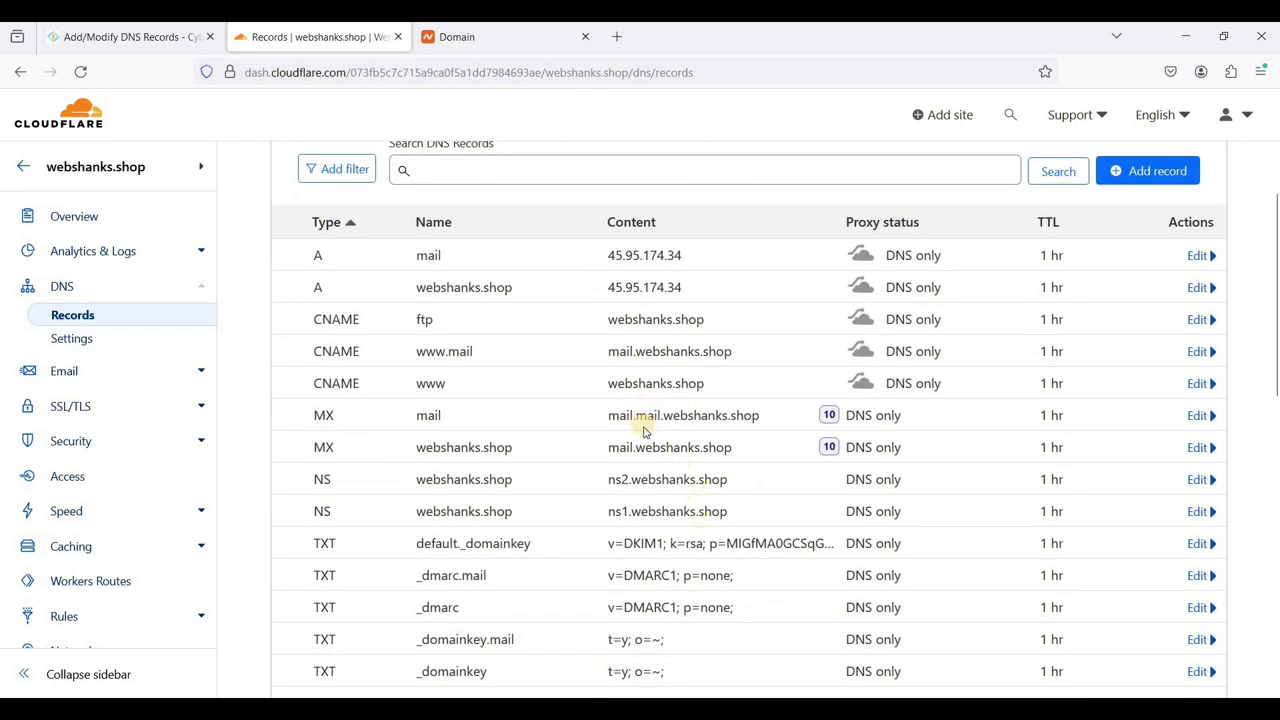
pyautogui.scroll(-1, 649, 417)
pyautogui.scroll(2, 648, 430)
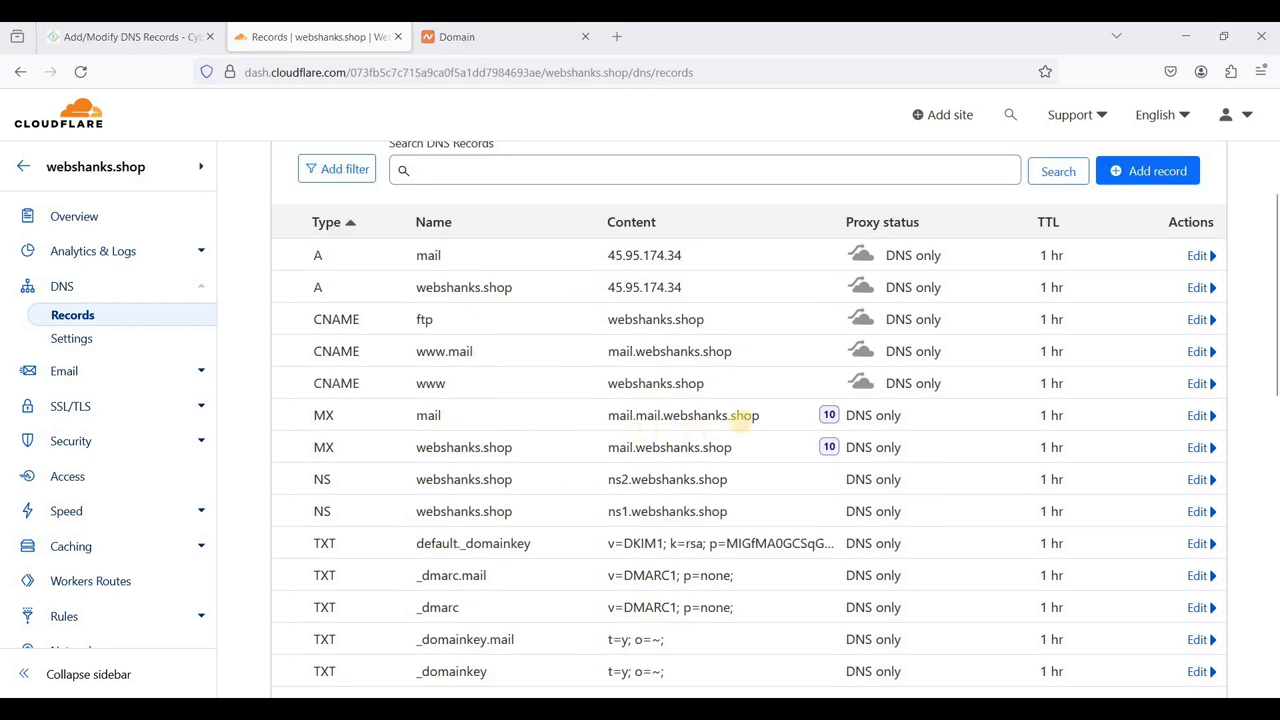
pyautogui.scroll(2, 700, 376)
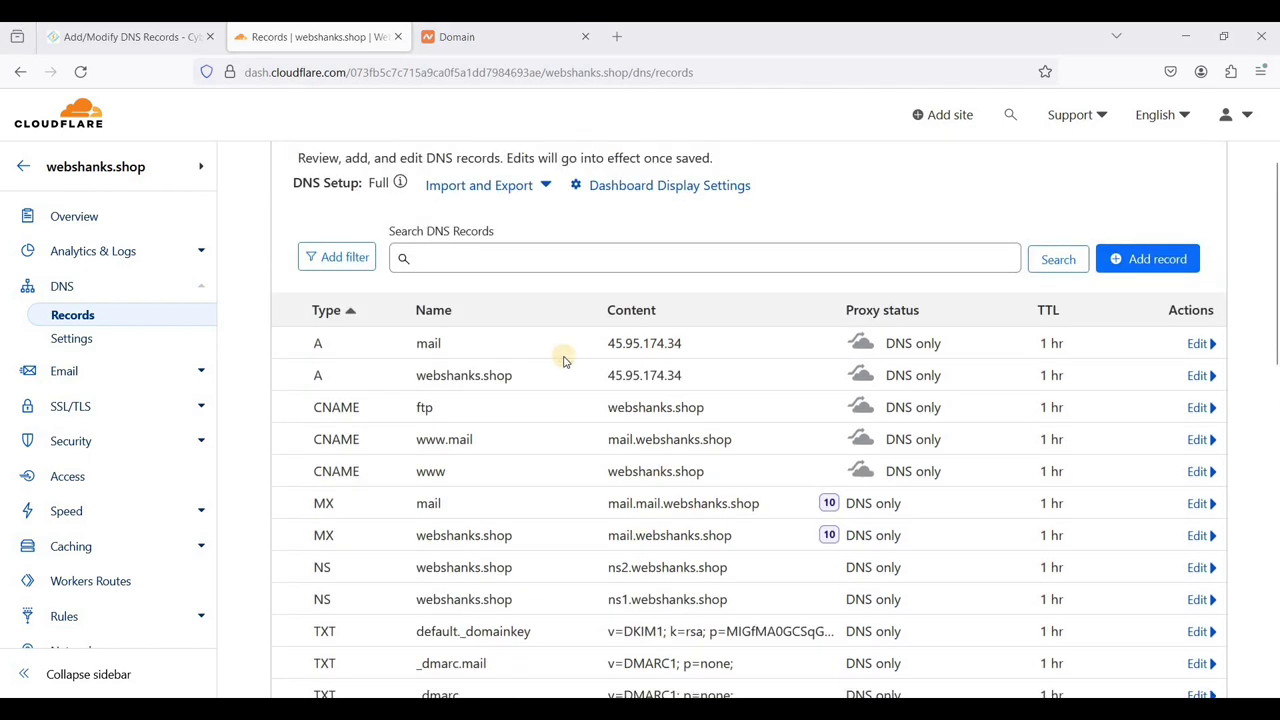
pyautogui.scroll(-2, 1100, 262)
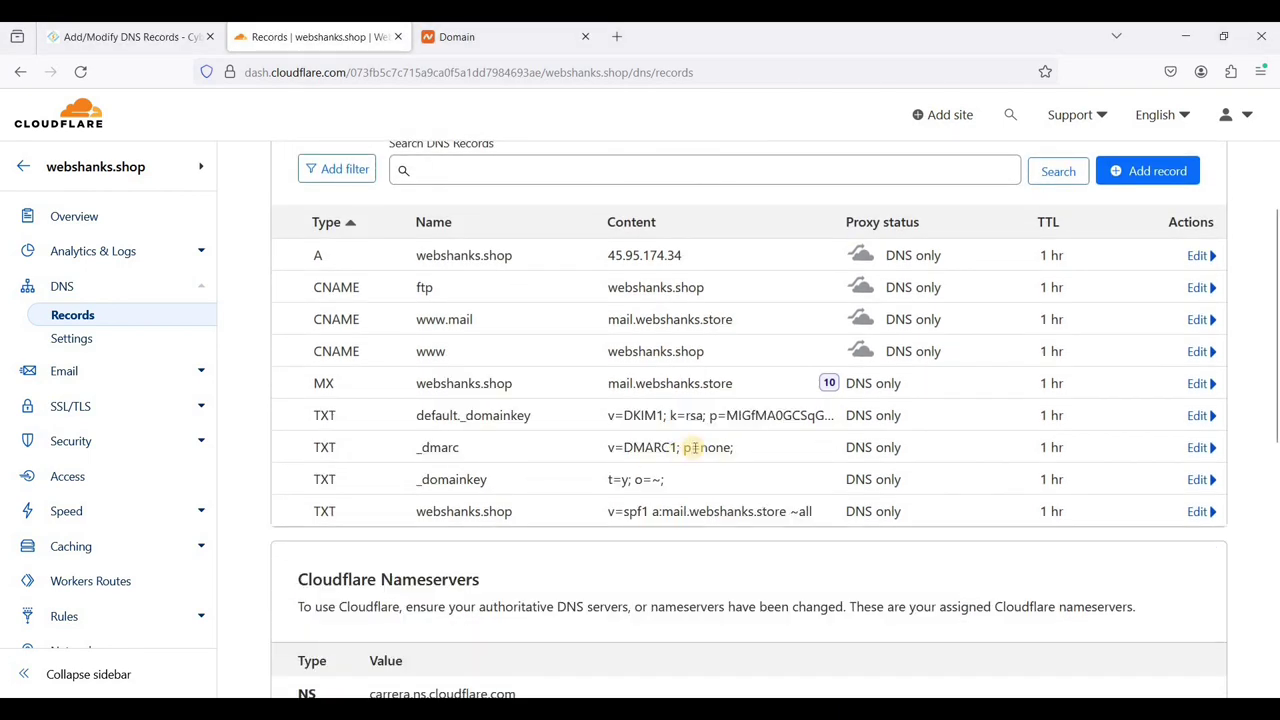
pyautogui.scroll(2, 696, 452)
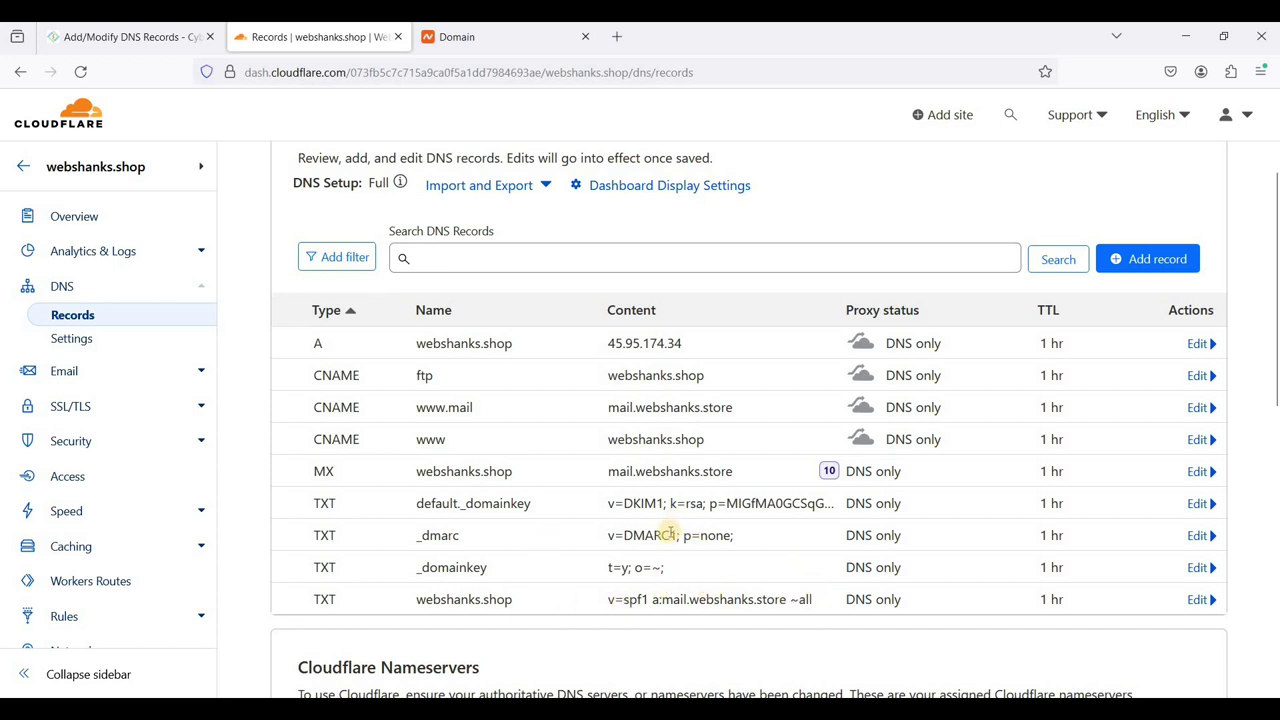
pyautogui.tripleClick(630, 472)
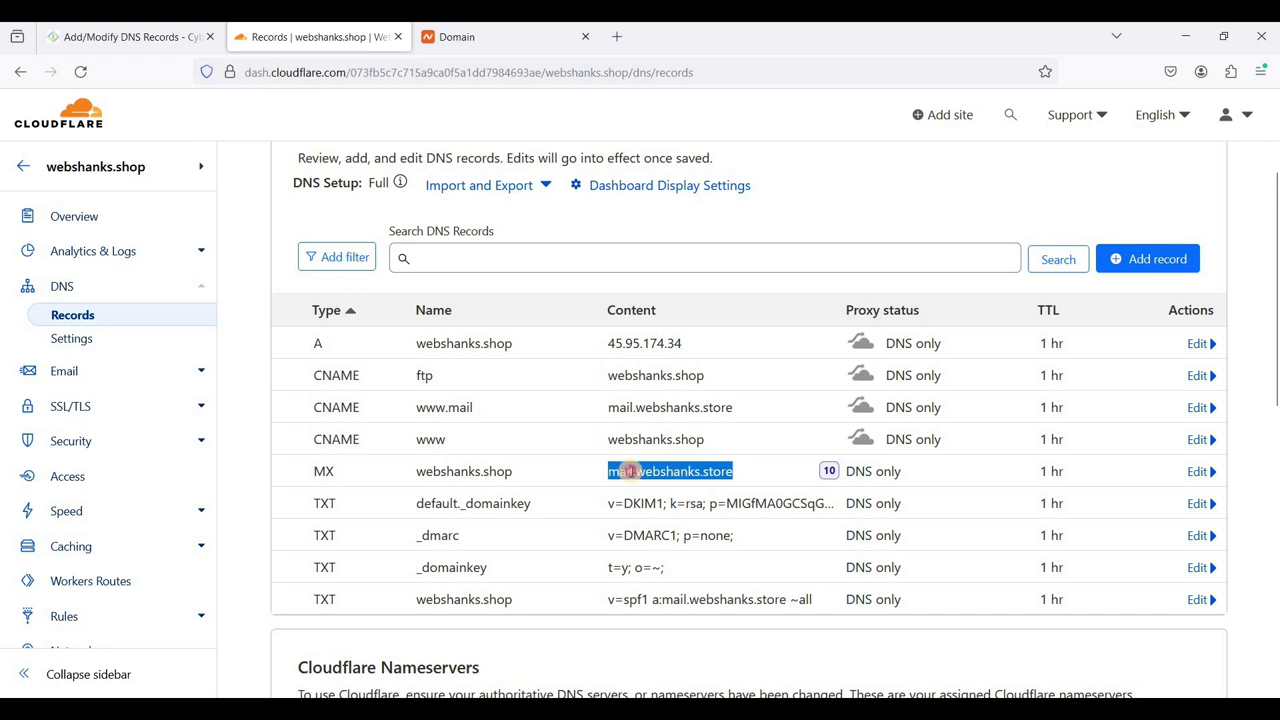
pyautogui.click(616, 471)
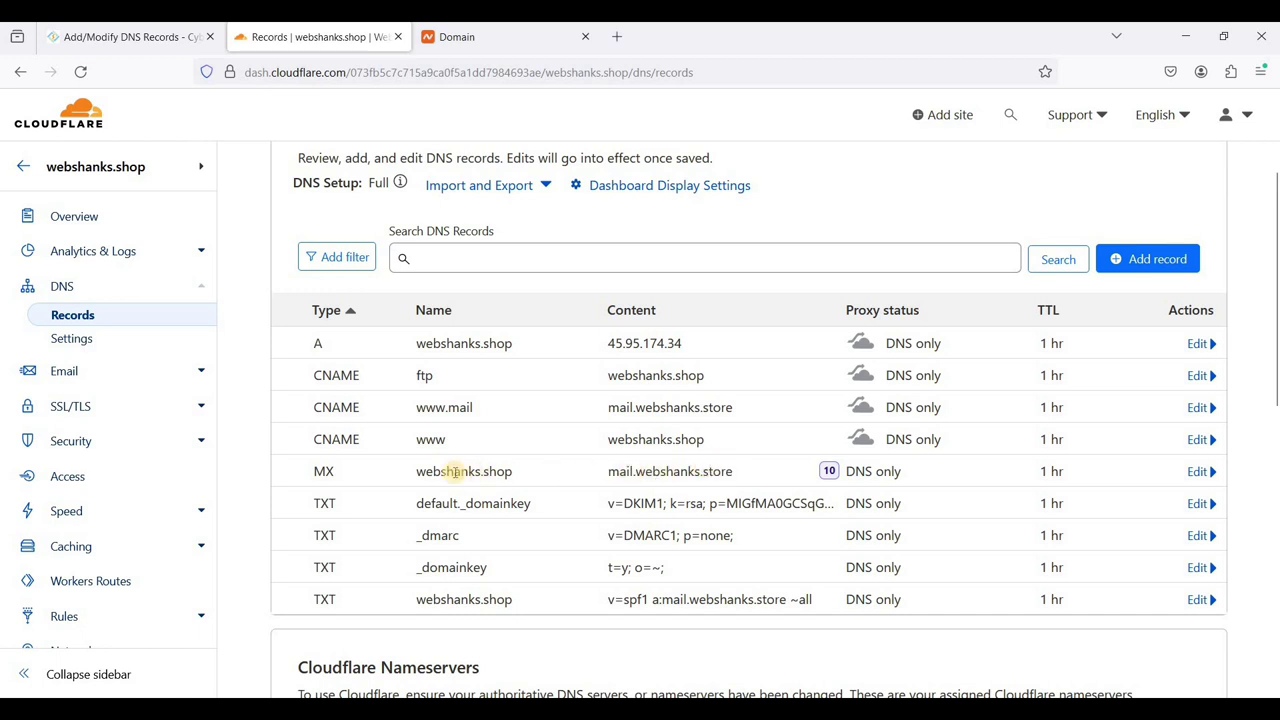
pyautogui.doubleClick(520, 474)
pyautogui.click(522, 472)
pyautogui.moveTo(606, 472); pyautogui.dragTo(732, 475)
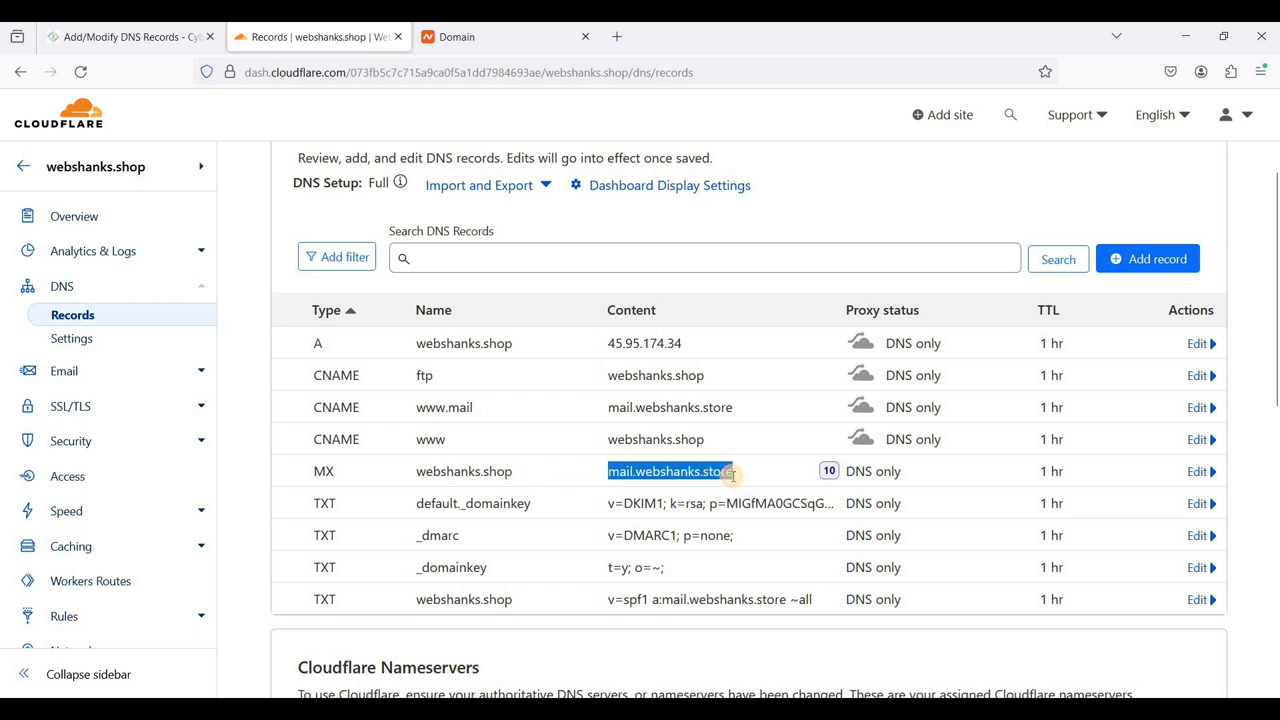
pyautogui.click(702, 471)
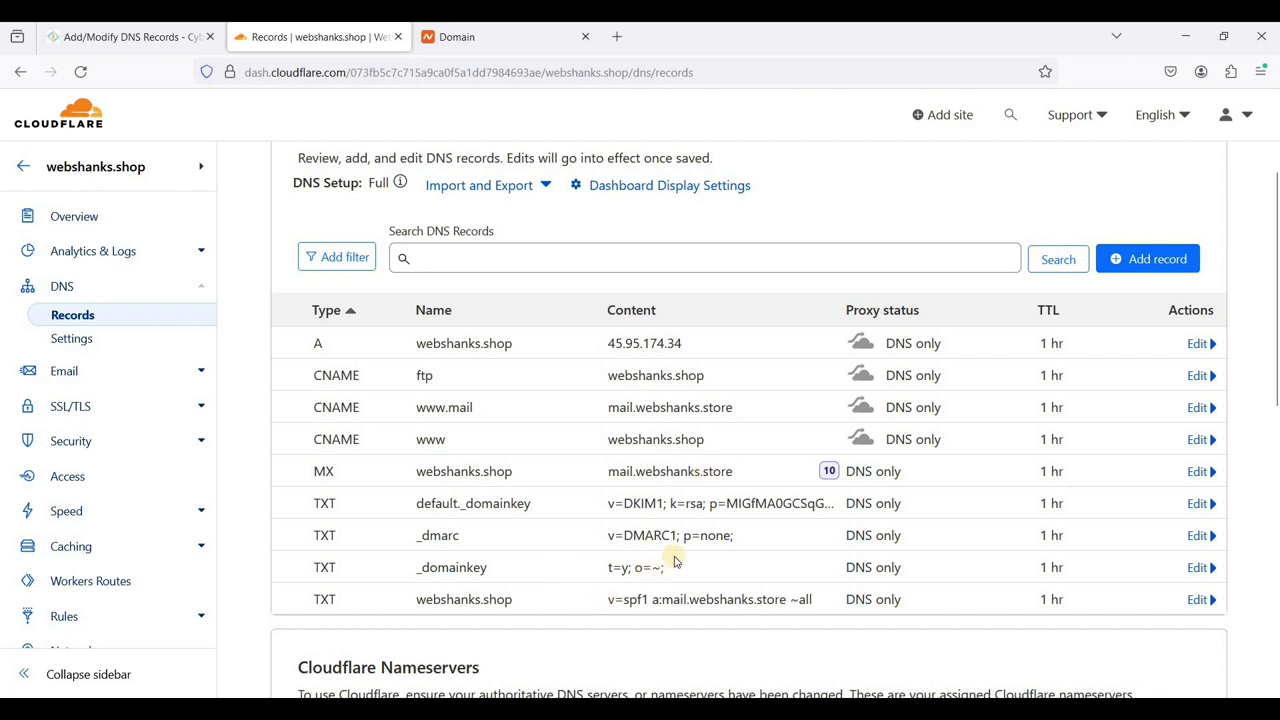
pyautogui.scroll(-1, 668, 540)
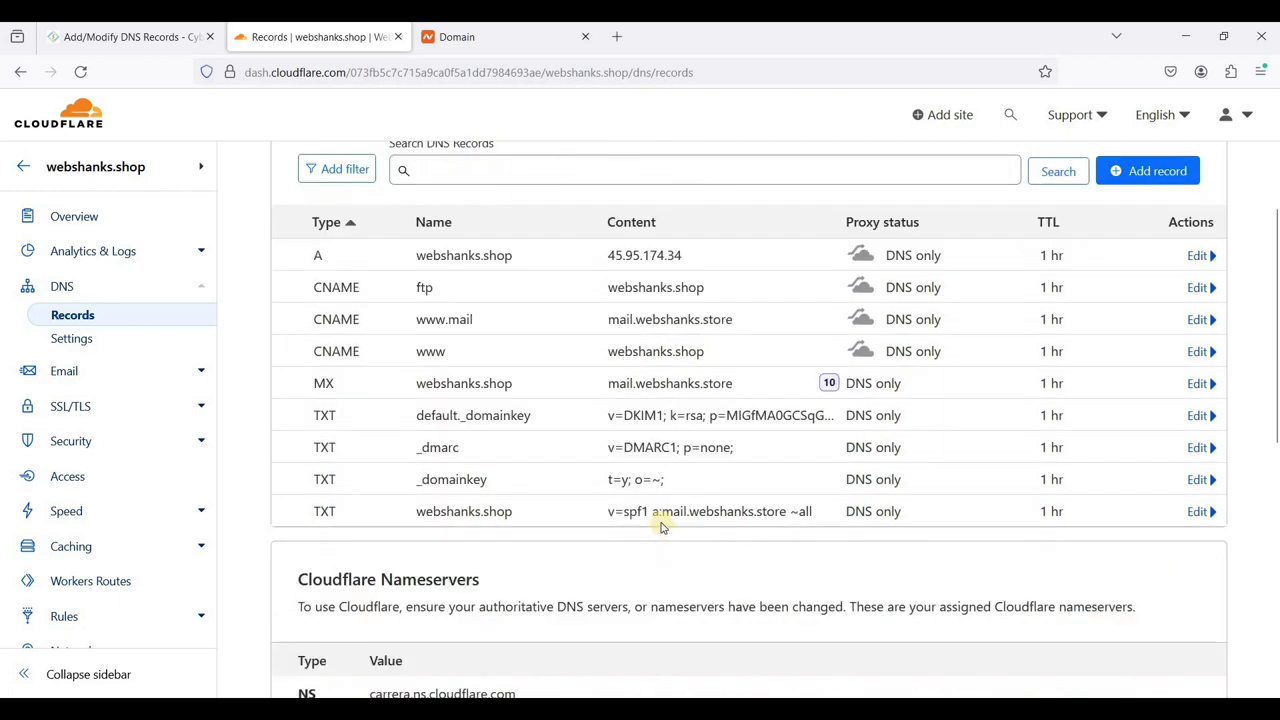
pyautogui.moveTo(808, 512); pyautogui.dragTo(738, 512)
pyautogui.click(716, 514)
pyautogui.click(700, 515)
pyautogui.scroll(1, 700, 520)
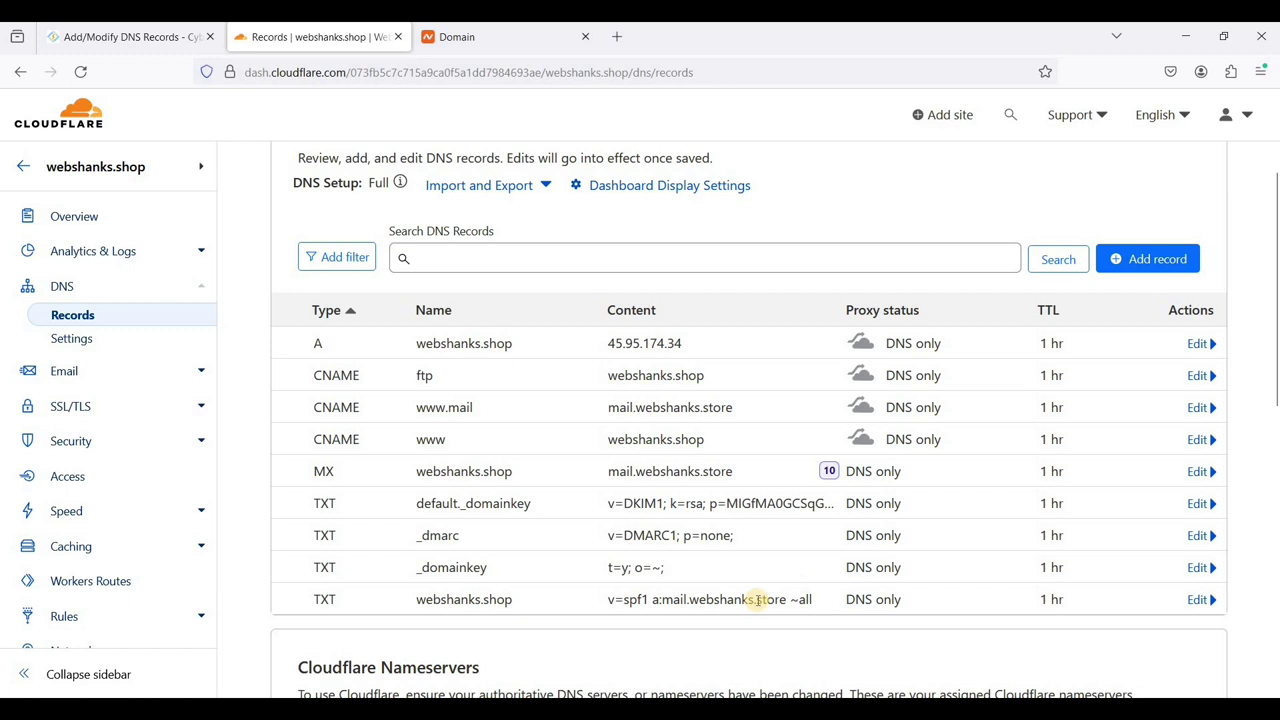
# - Launch Access Webmail from CyberPanel's Email menu and view the empty SnappyMail inbox privately
pyautogui.click(130, 38)
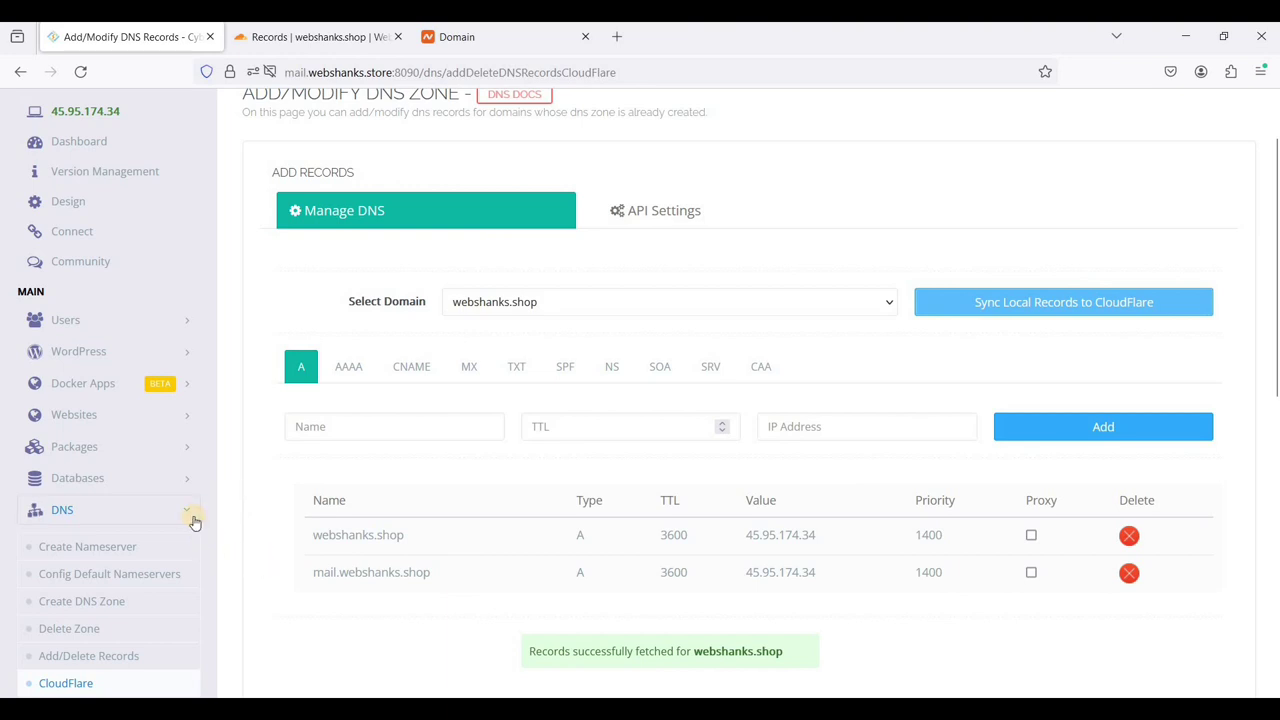
pyautogui.scroll(-5, 160, 500)
pyautogui.click(150, 458)
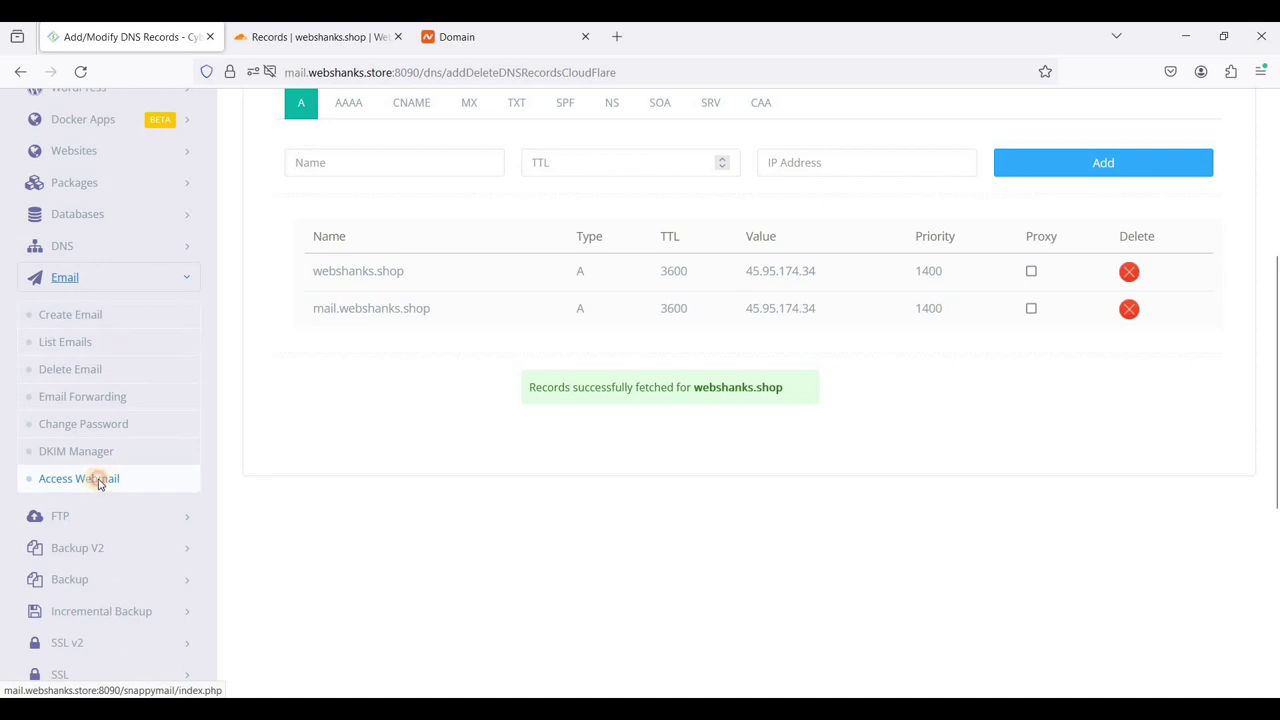
pyautogui.click(100, 480)
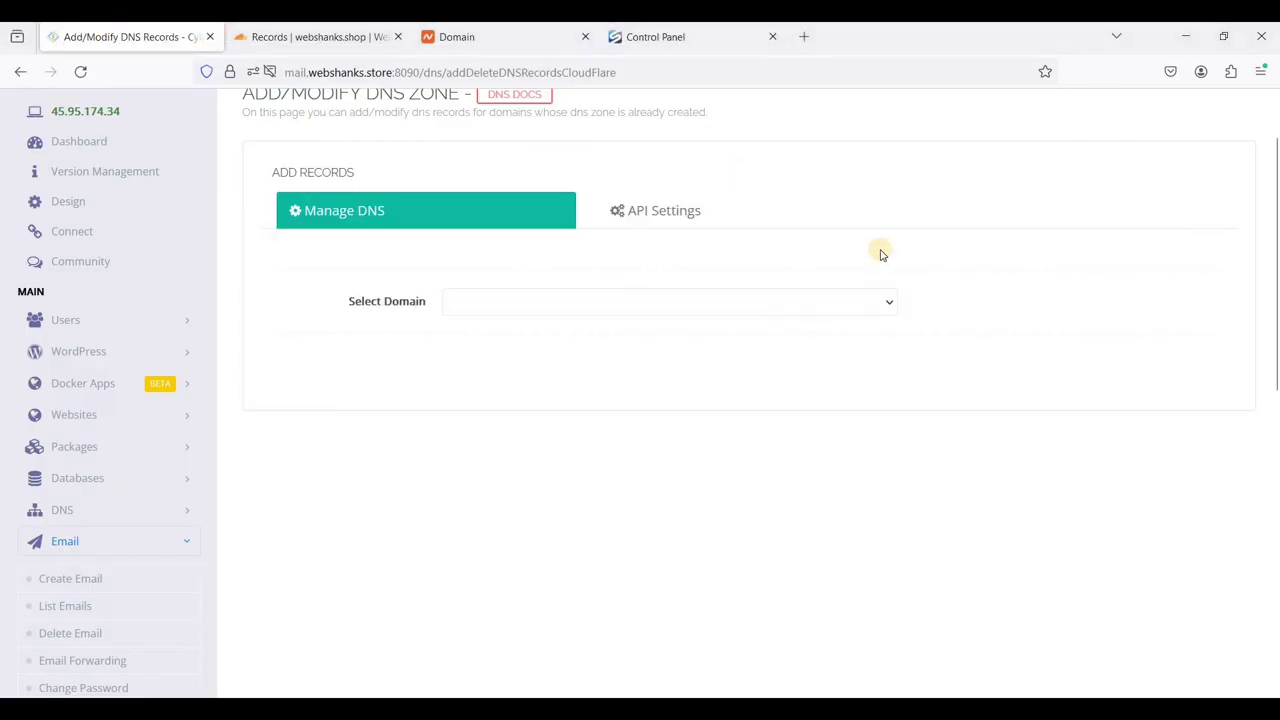
pyautogui.scroll(2, 940, 400)
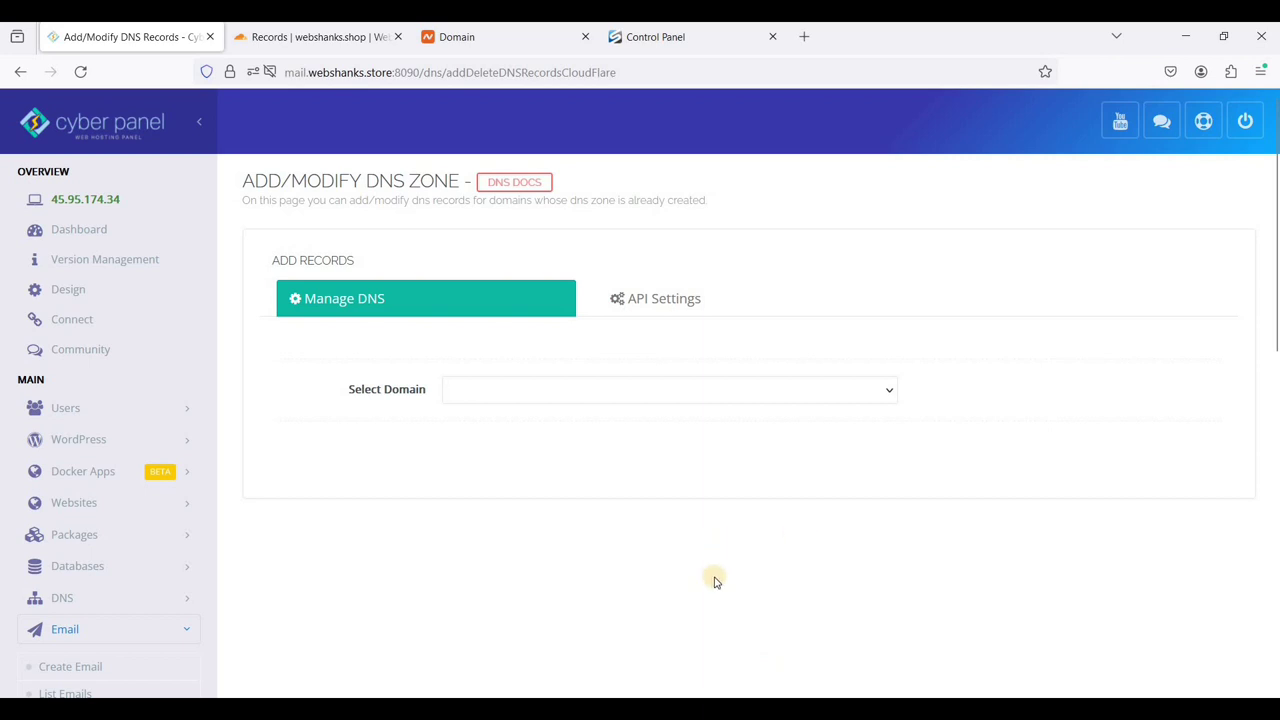
pyautogui.moveTo(721, 708)
pyautogui.hotkey('alt', 'Tab')
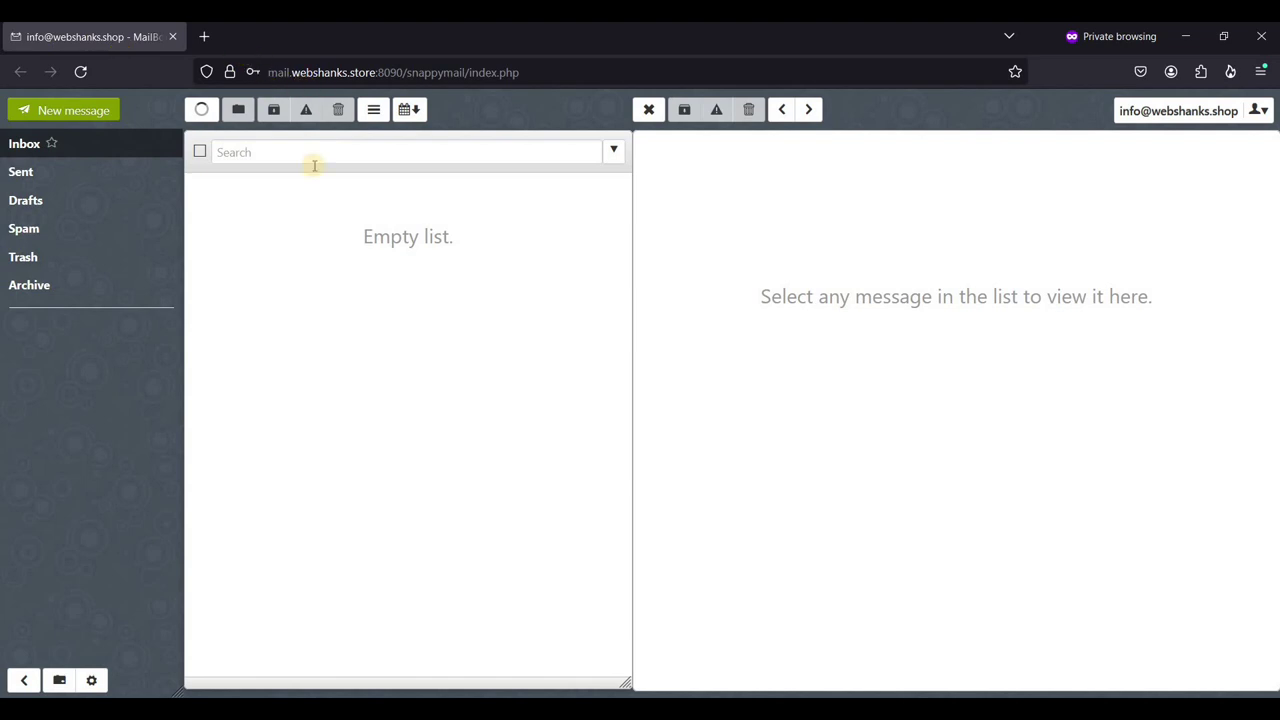
# - Open a blank compose window in SnappyMail for the webshanks.shop mailbox
pyautogui.click(96, 113)
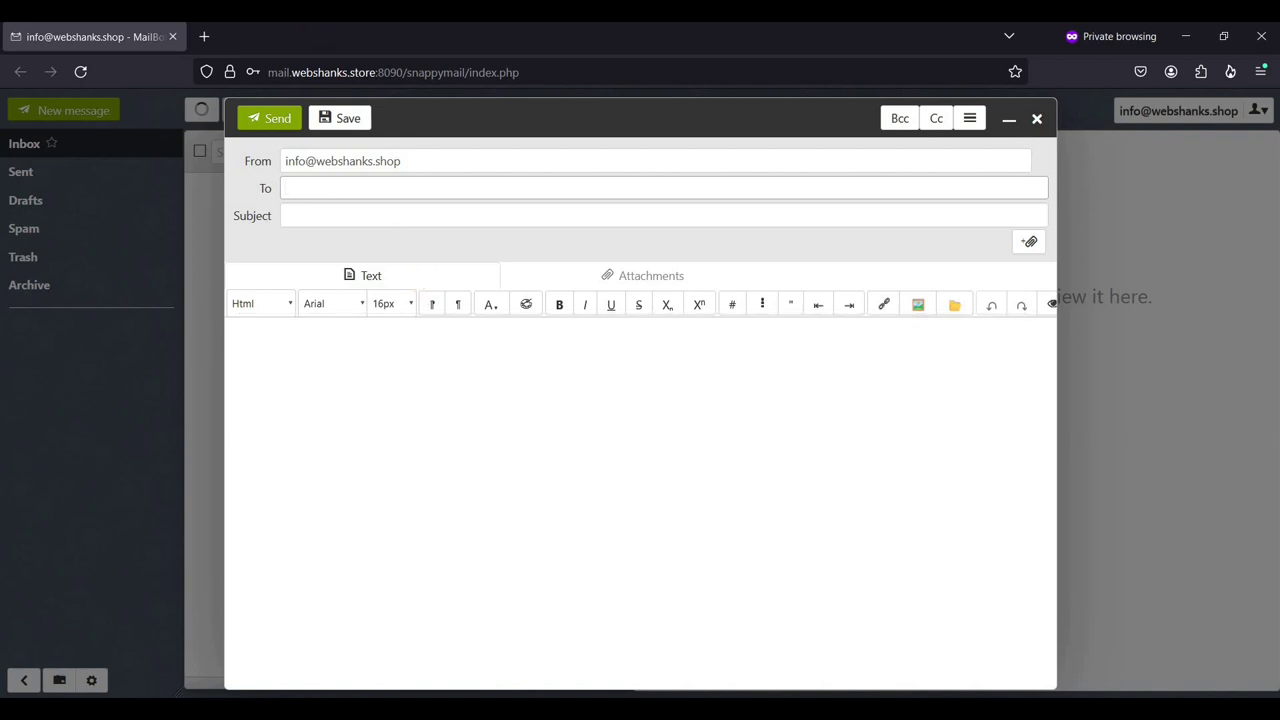
pyautogui.click(208, 35)
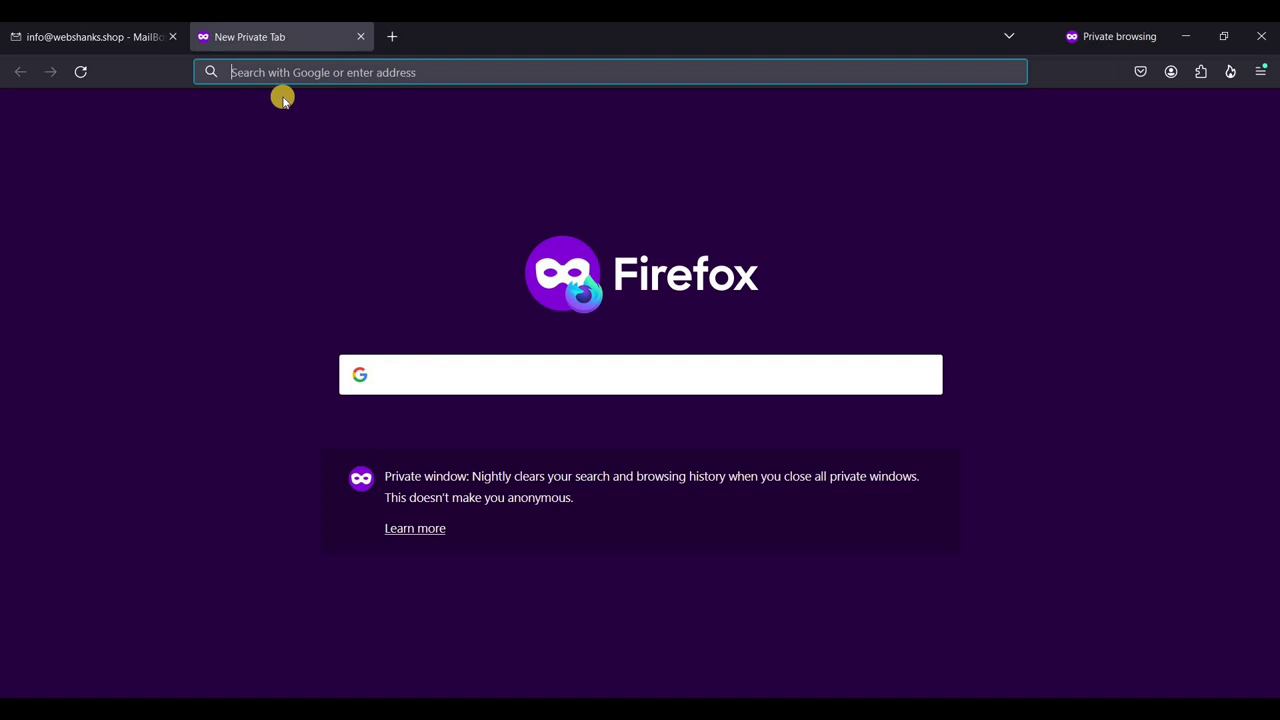
pyautogui.write('www.mail-tester.com')
pyautogui.press('Return')
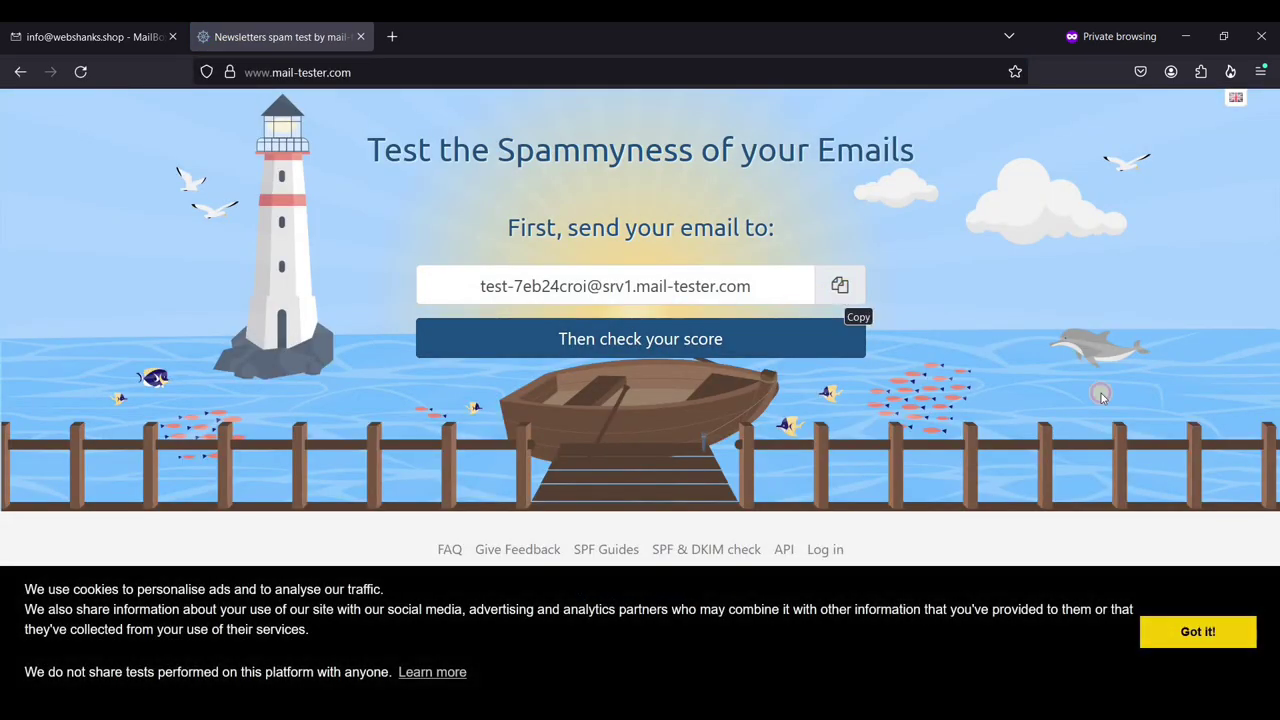
pyautogui.click(1196, 632)
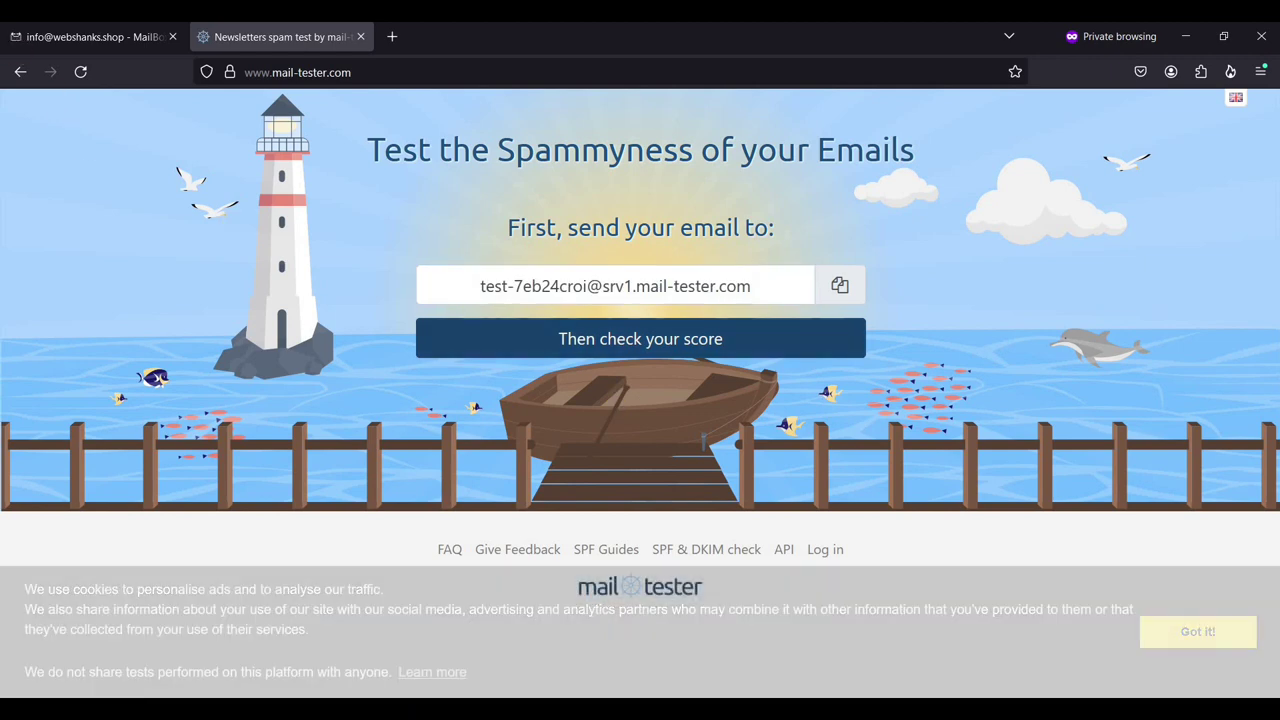
pyautogui.click(86, 36)
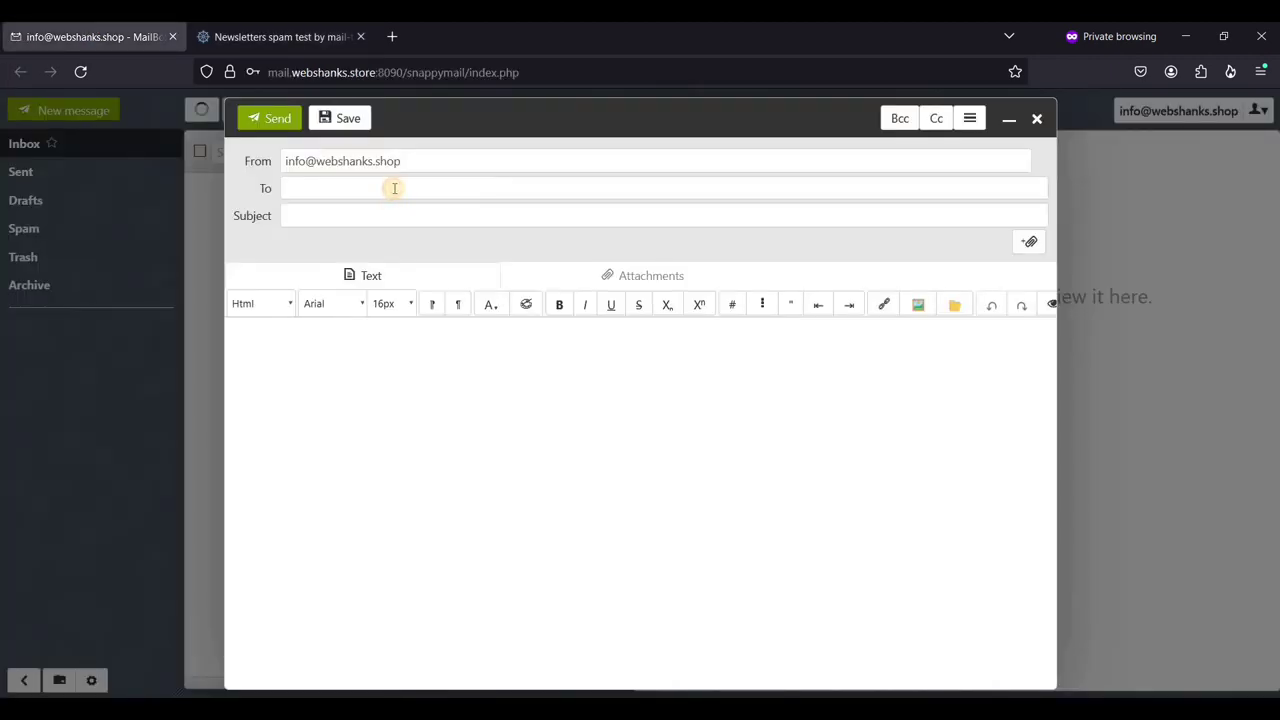
# - Address the draft to the mail-tester test address with subject 'Join Us for a Weekend Birthday Bash!'
pyautogui.click(394, 188)
pyautogui.hotkey('ctrl', 'v')
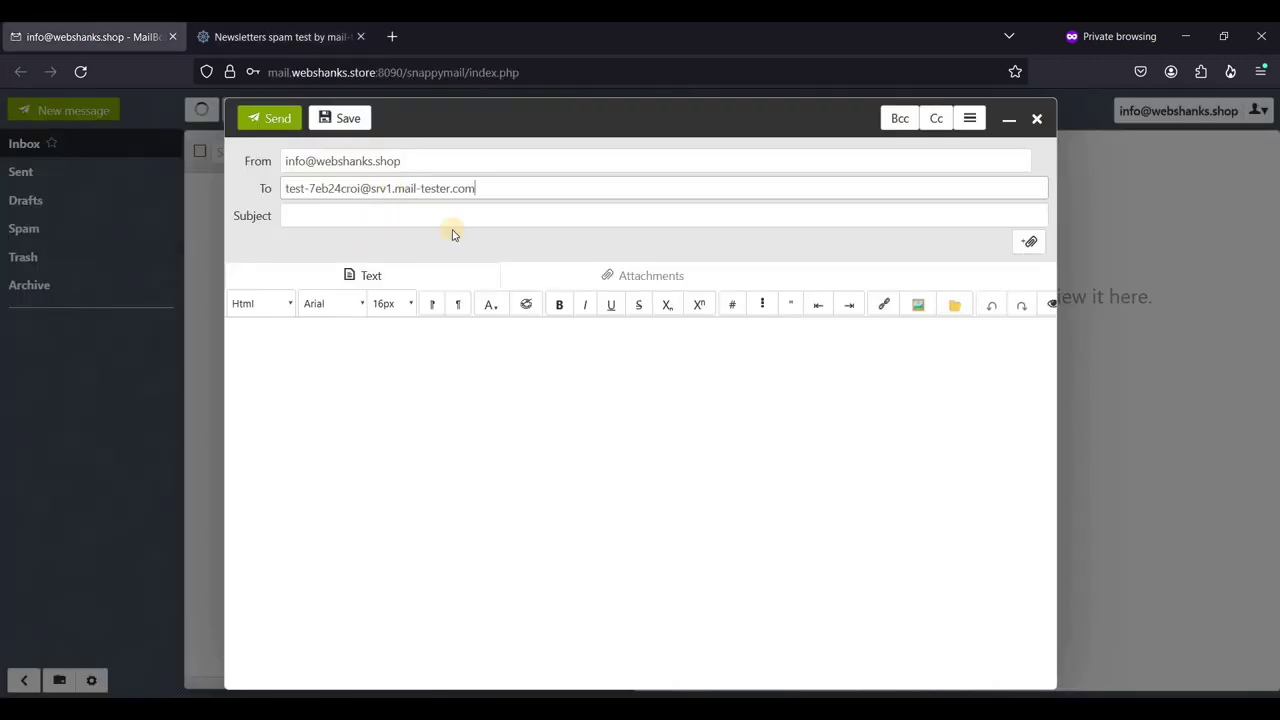
pyautogui.click(547, 444)
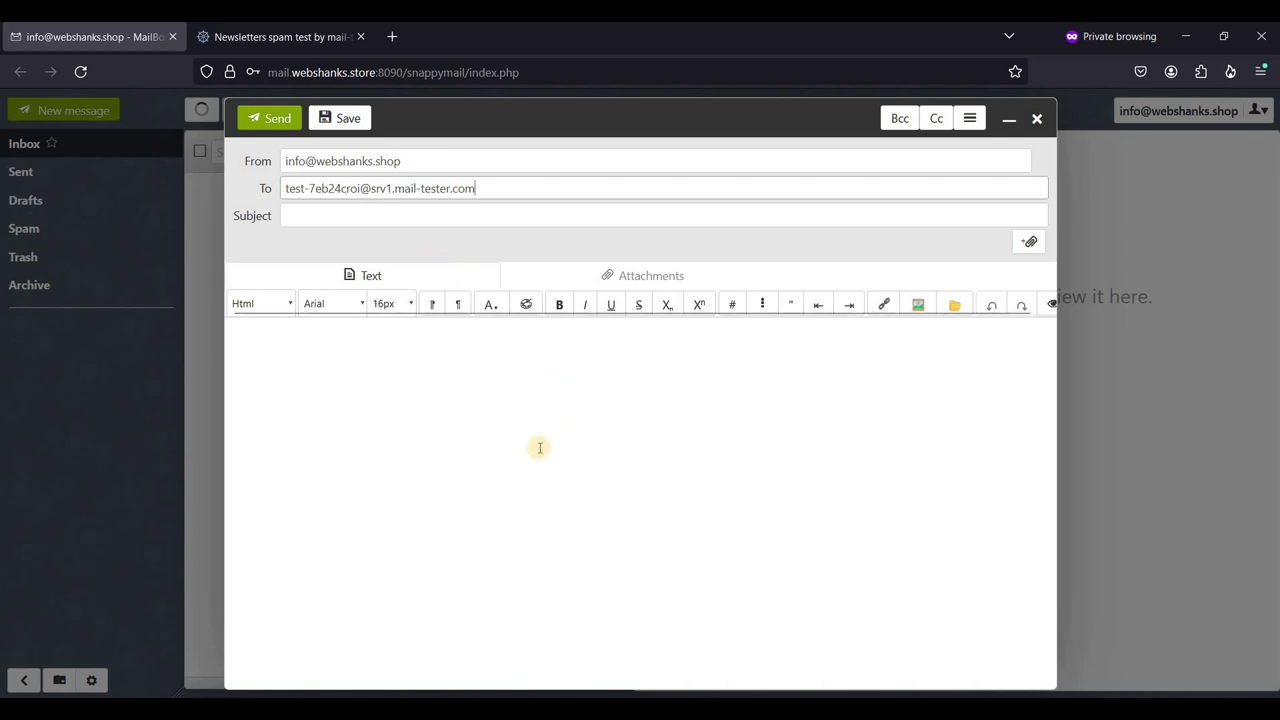
pyautogui.hotkey('alt', 'Tab')
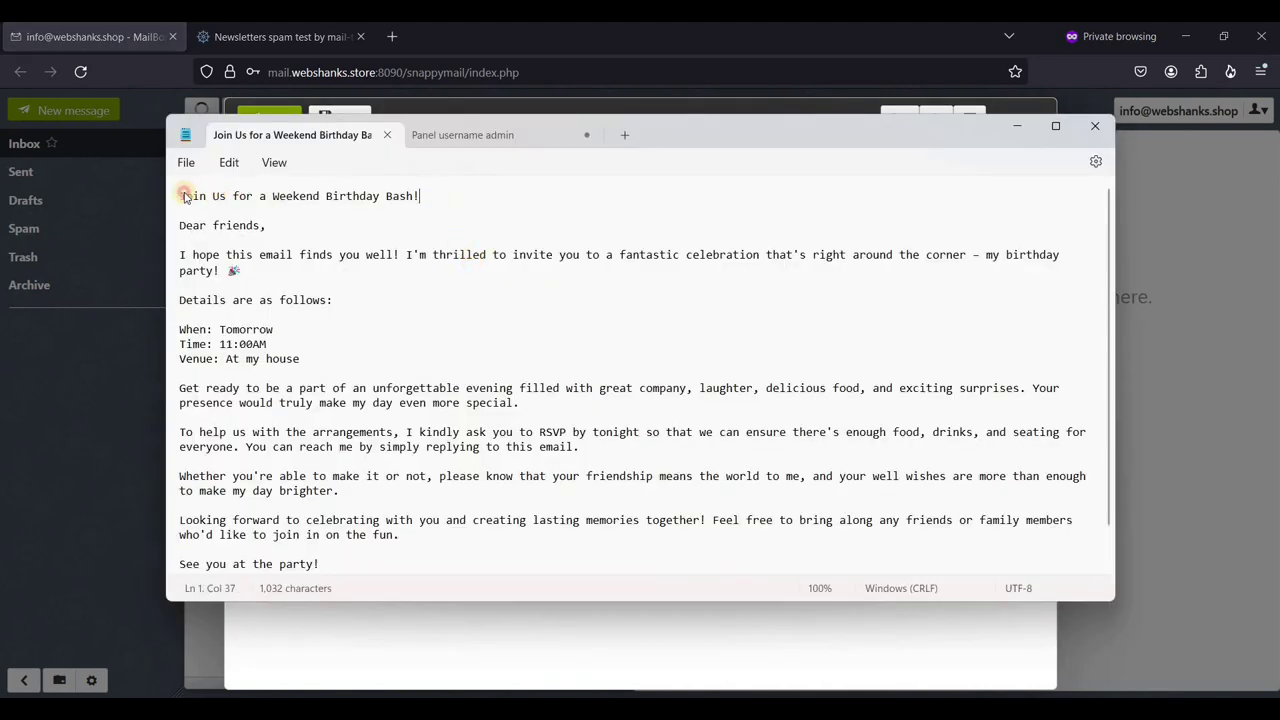
pyautogui.keyDown('shift'); pyautogui.click(184, 196); pyautogui.keyUp('shift')
pyautogui.click(88, 40)
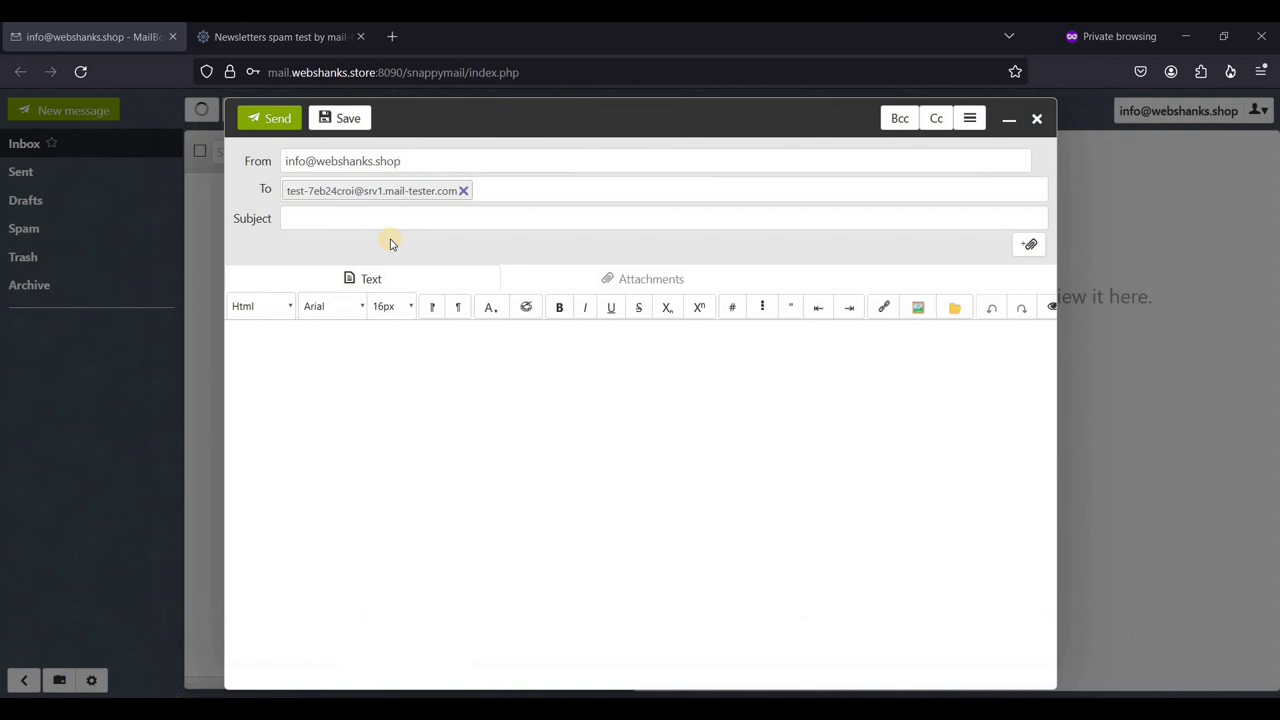
pyautogui.click(378, 222)
pyautogui.write('Join Us for a Weekend Birthday Bash!')
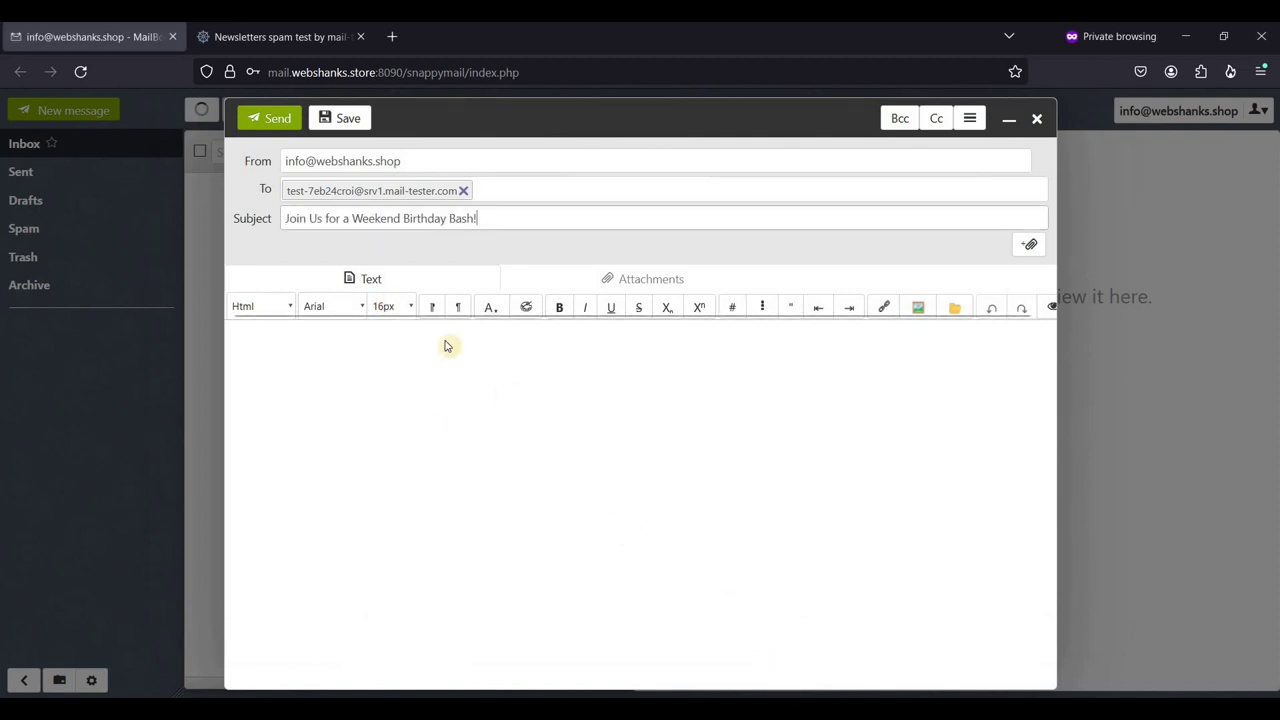
# - Paste the invitation text into the body with a blank line after the greeting, send, and refresh
pyautogui.hotkey('alt', 'Tab')
pyautogui.moveTo(645, 637); pyautogui.dragTo(639, 610)
pyautogui.hotkey('ctrl', 'c')
pyautogui.hotkey('alt', 'Tab')
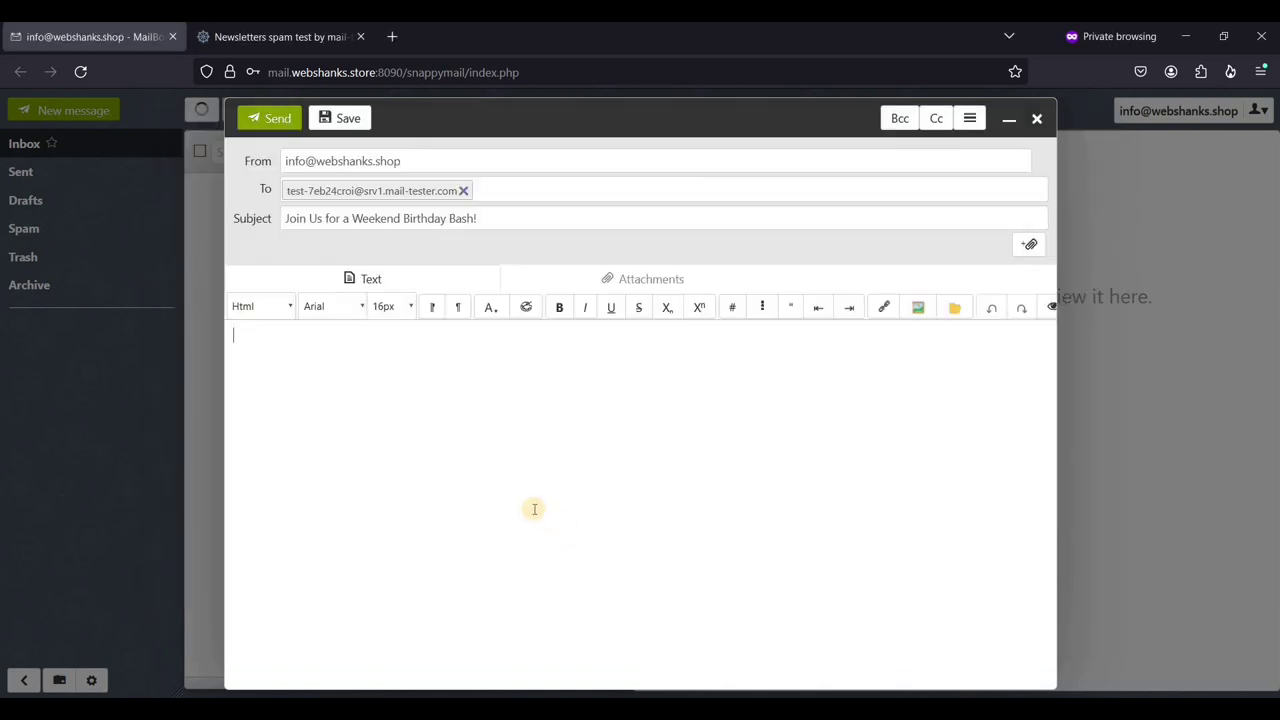
pyautogui.click(531, 508)
pyautogui.hotkey('ctrl', 'v')
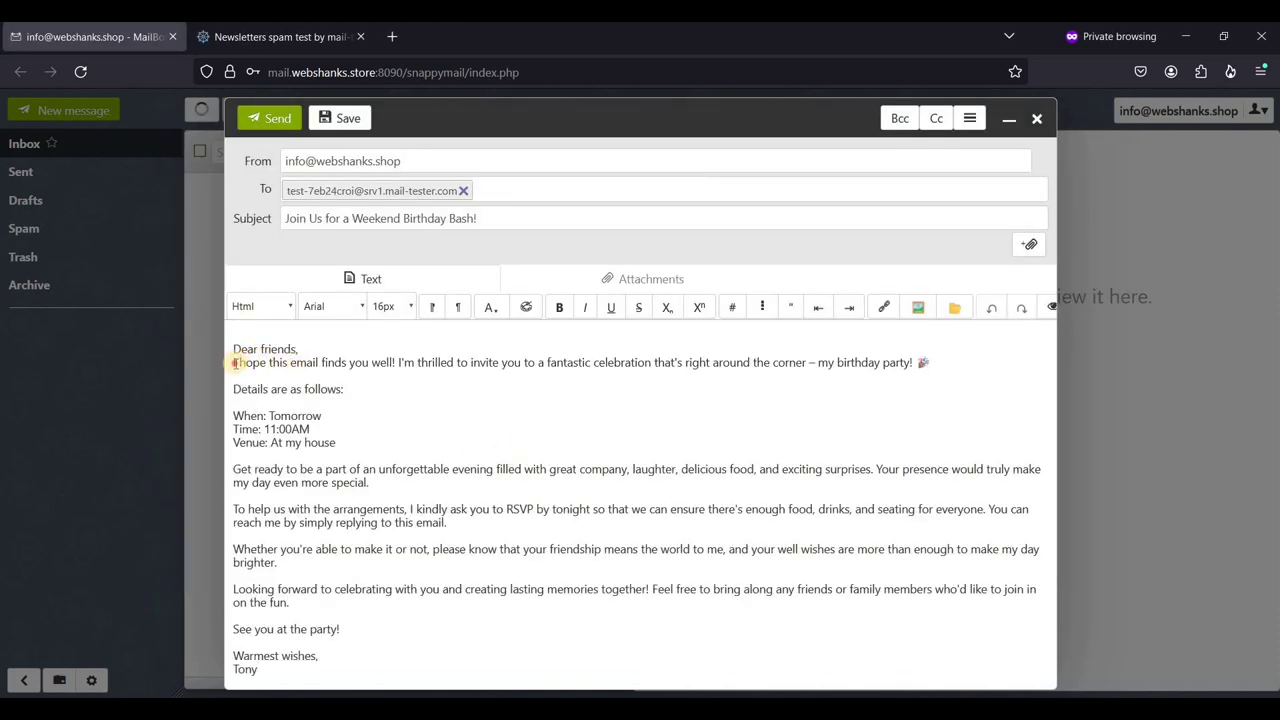
pyautogui.click(238, 362)
pyautogui.press('Return')
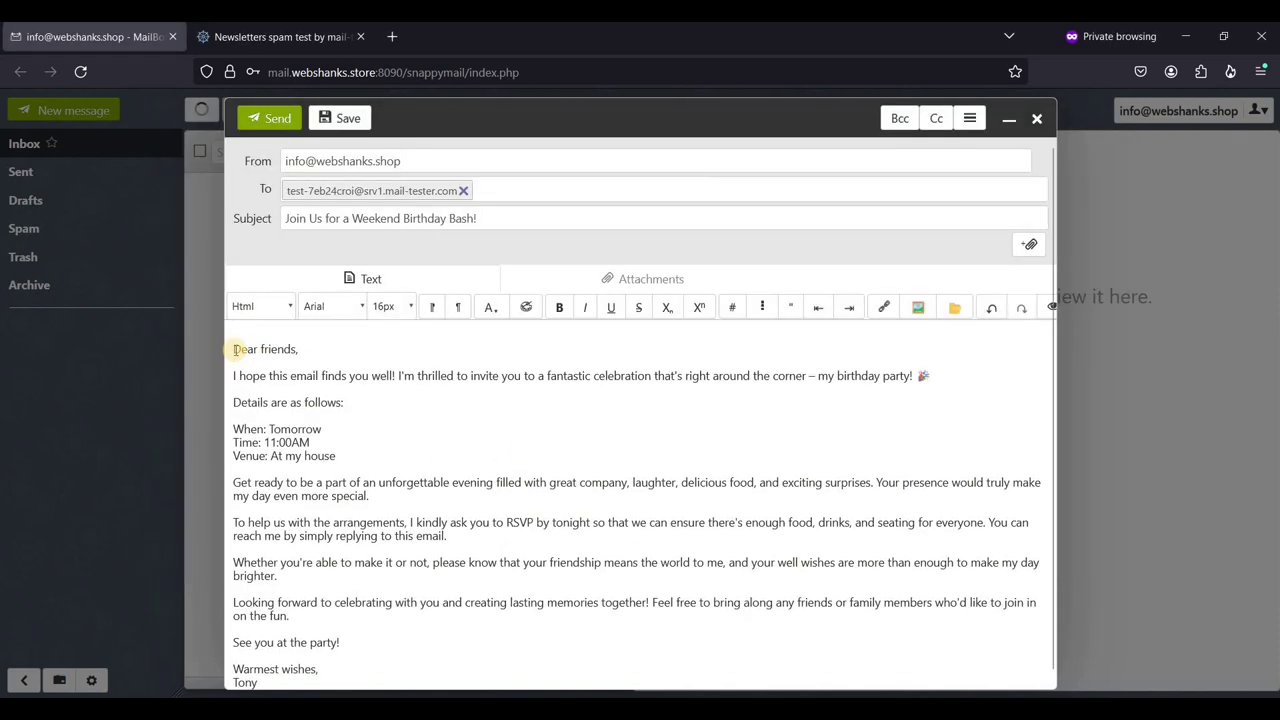
pyautogui.click(282, 121)
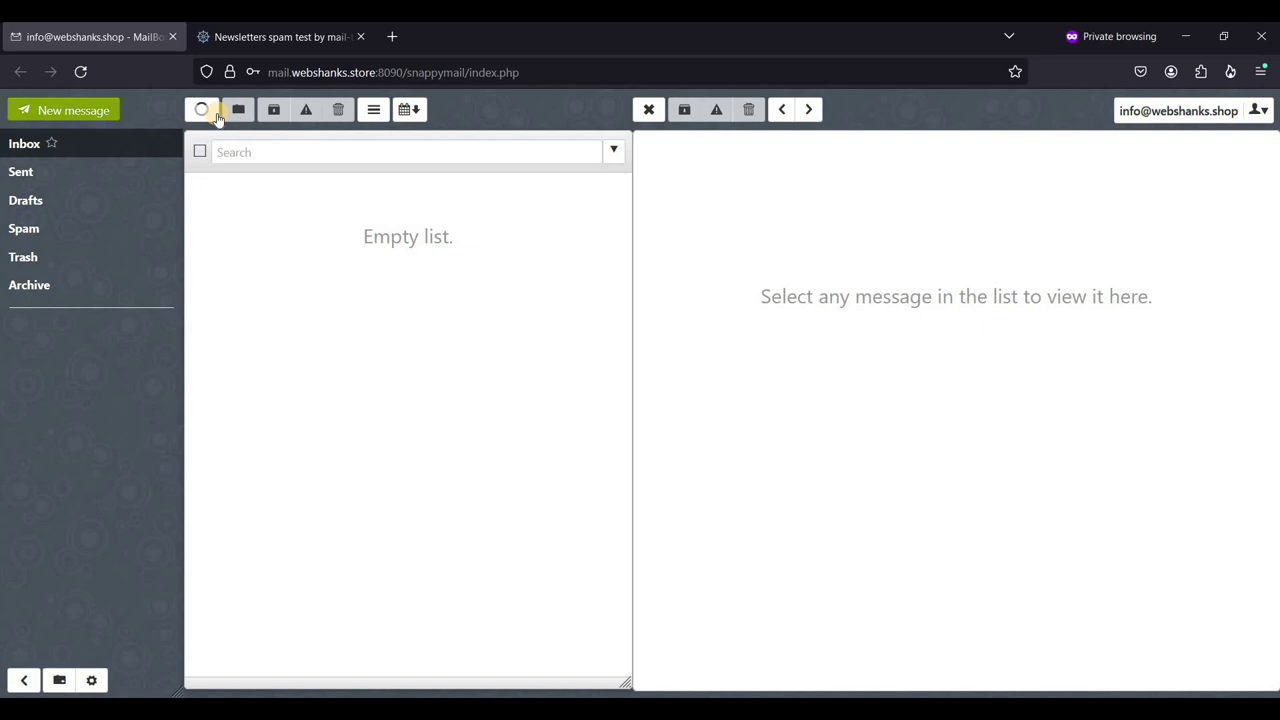
pyautogui.click(208, 113)
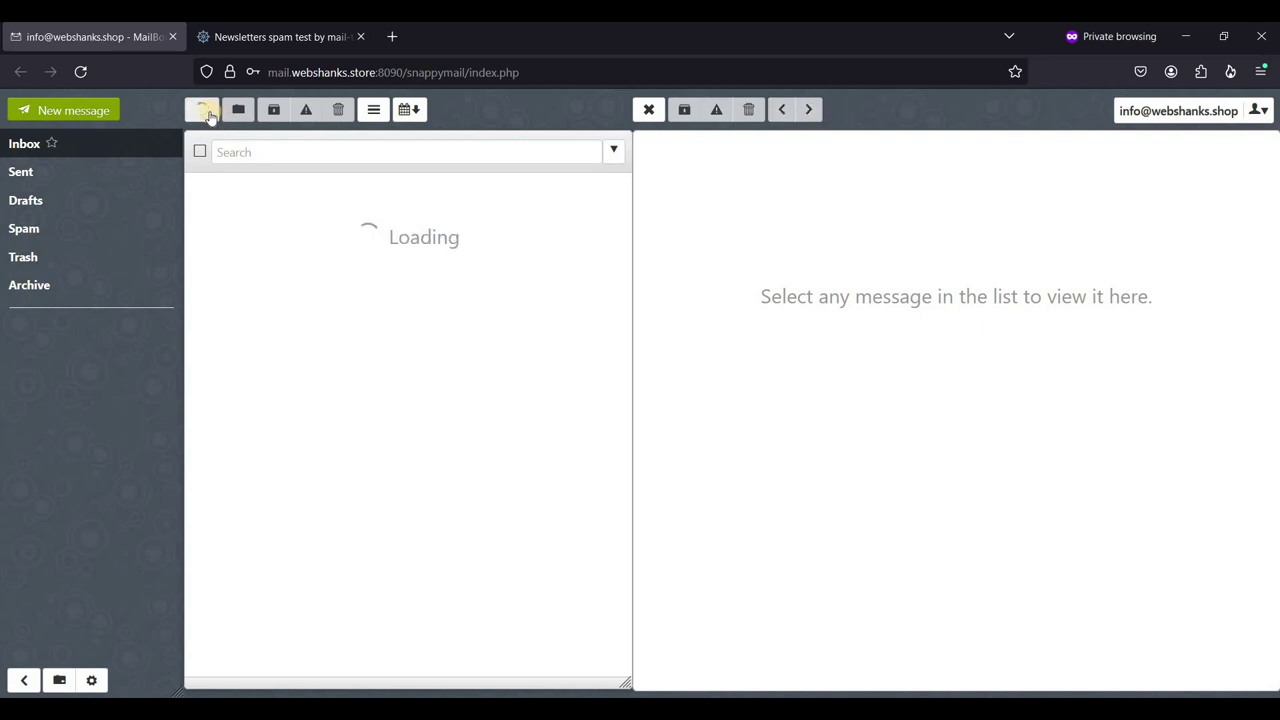
# - Get the mail-tester score for the sent email, a perfect 10/10, and expand the message view
pyautogui.click(278, 36)
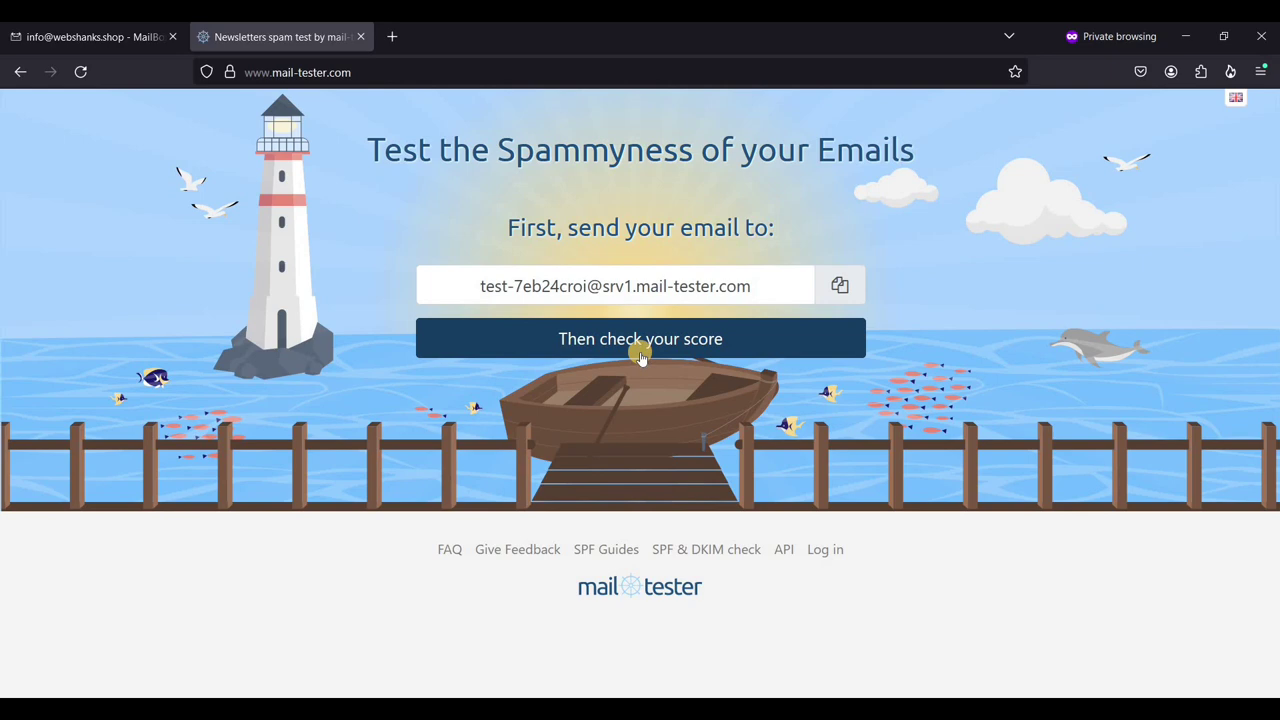
pyautogui.click(645, 352)
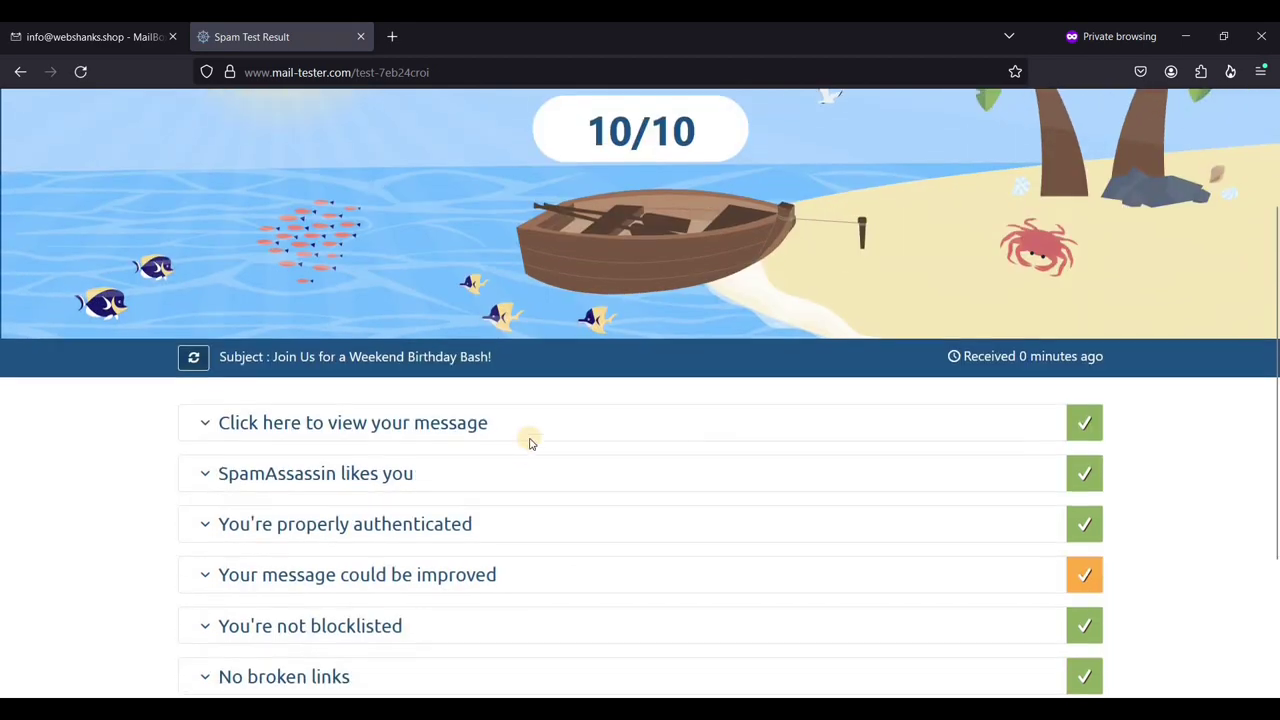
pyautogui.scroll(-2, 572, 420)
pyautogui.click(470, 430)
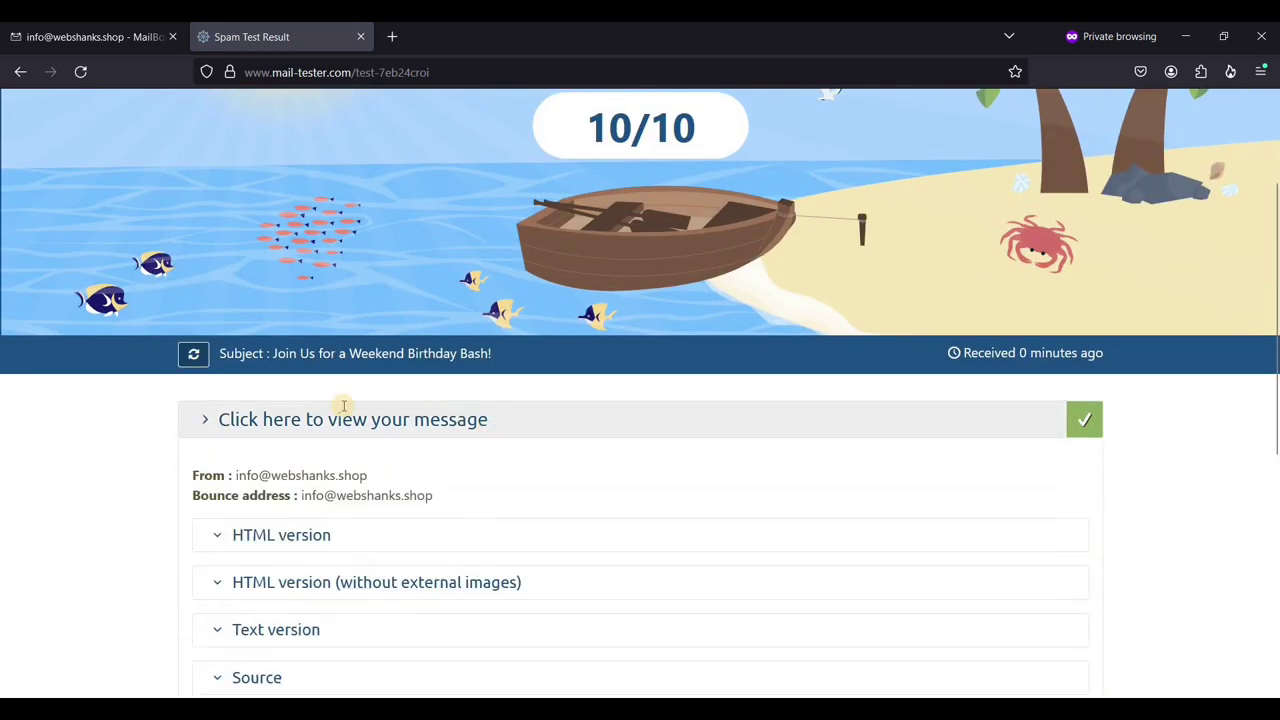
# - Review the sender and bounce address details in the mail-tester results
pyautogui.scroll(-1, 440, 420)
pyautogui.moveTo(237, 387); pyautogui.dragTo(391, 406)
pyautogui.click(400, 413)
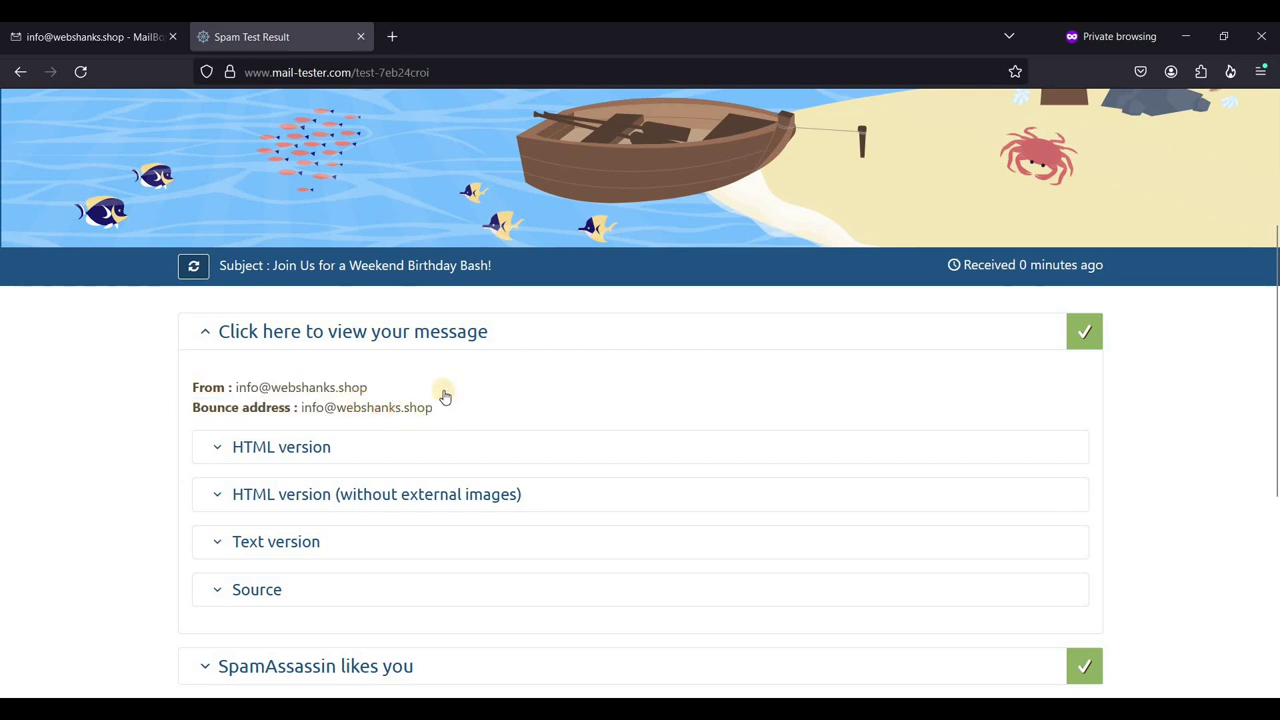
pyautogui.scroll(-1, 443, 394)
pyautogui.scroll(1, 509, 394)
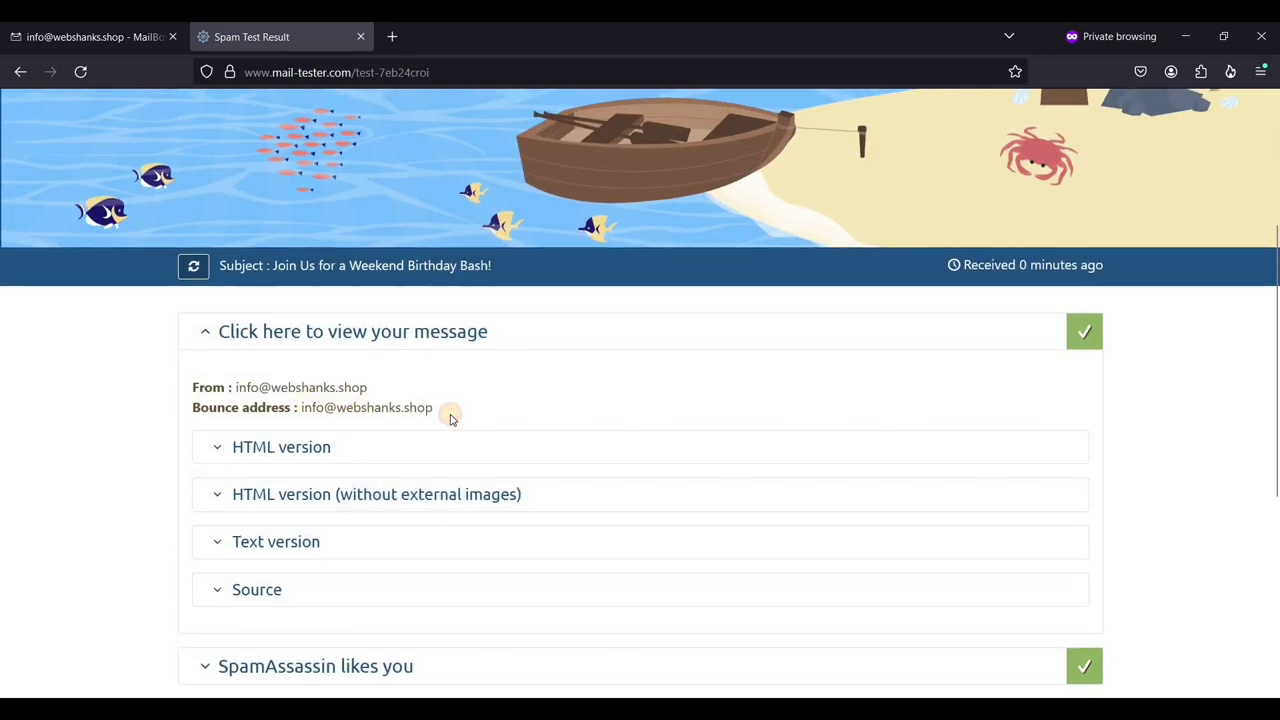
pyautogui.tripleClick(391, 409)
pyautogui.click(337, 409)
pyautogui.doubleClick(409, 409)
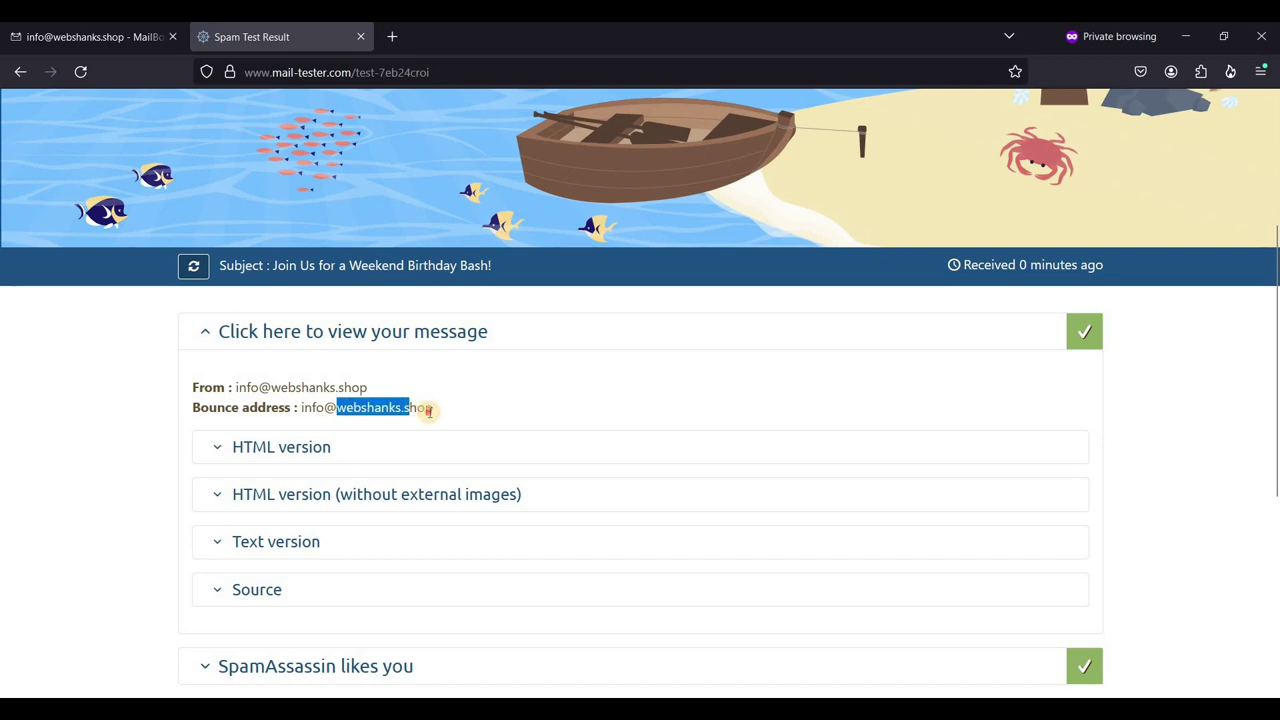
pyautogui.click(497, 434)
pyautogui.scroll(-2, 533, 452)
pyautogui.scroll(-1, 533, 452)
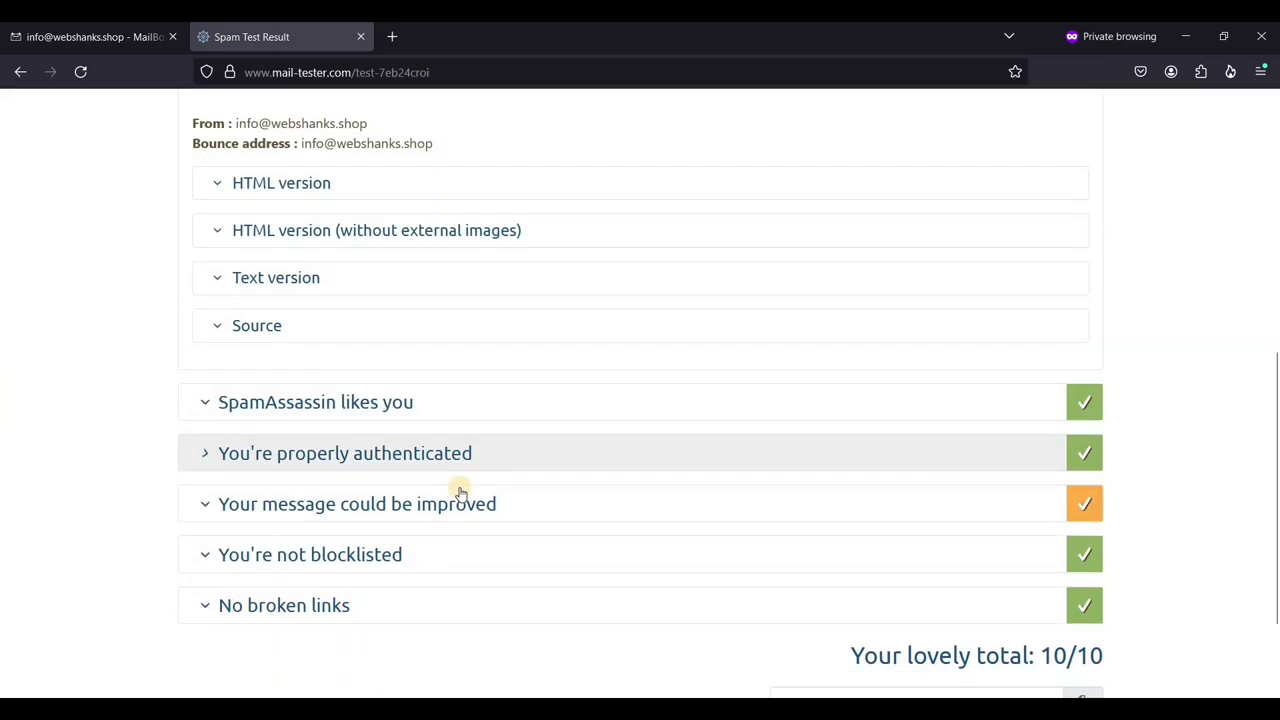
pyautogui.scroll(2, 445, 400)
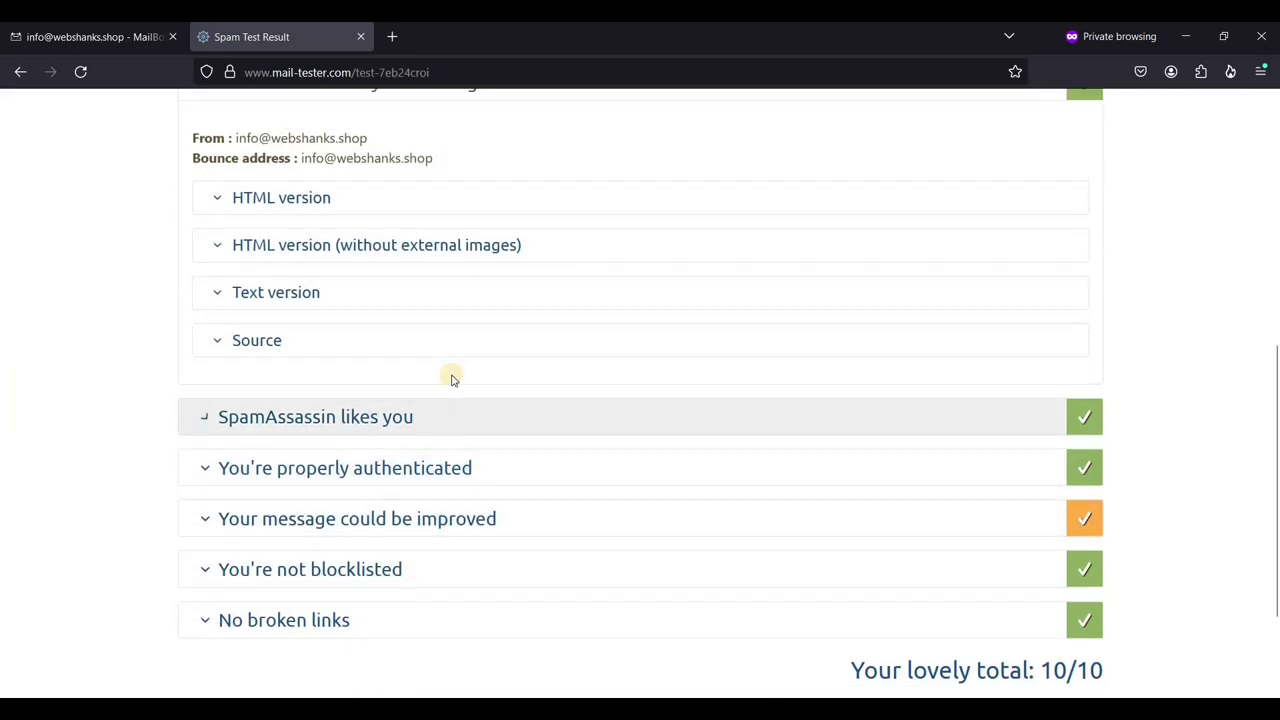
pyautogui.scroll(1, 486, 489)
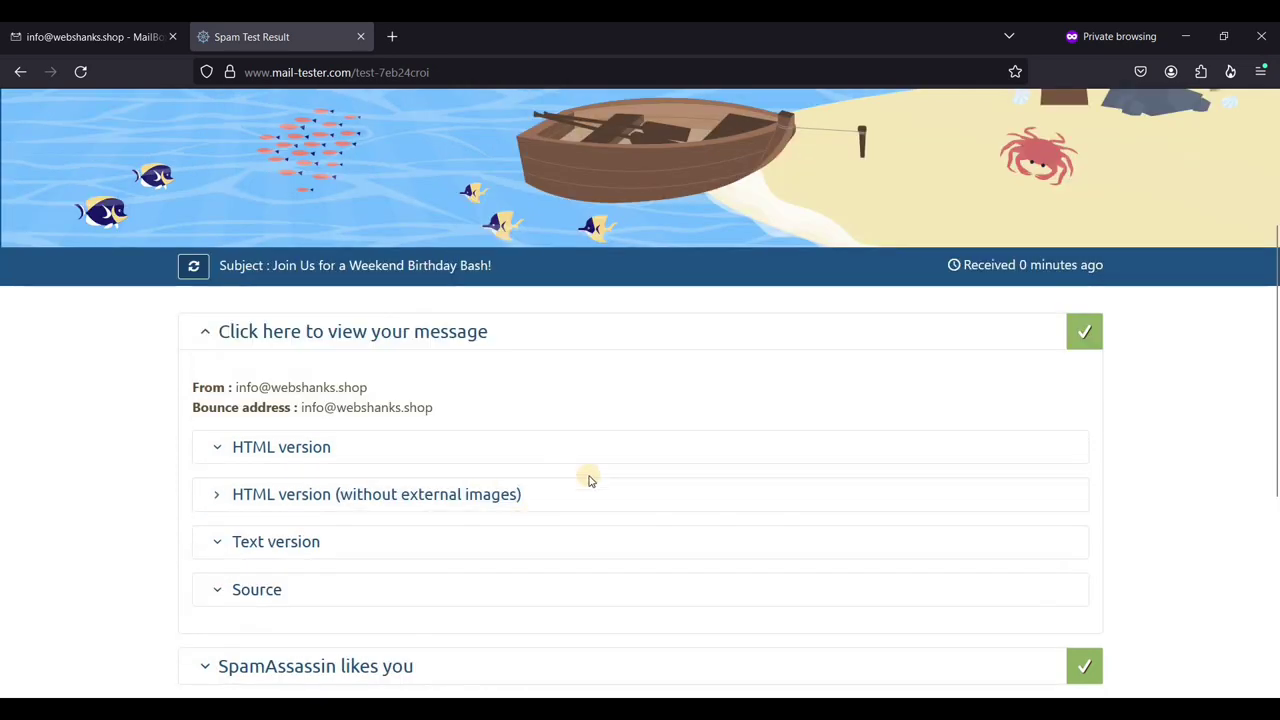
# - Start a new SnappyMail email addressed to the Gmail, Proton and AOL test addresses
pyautogui.click(114, 41)
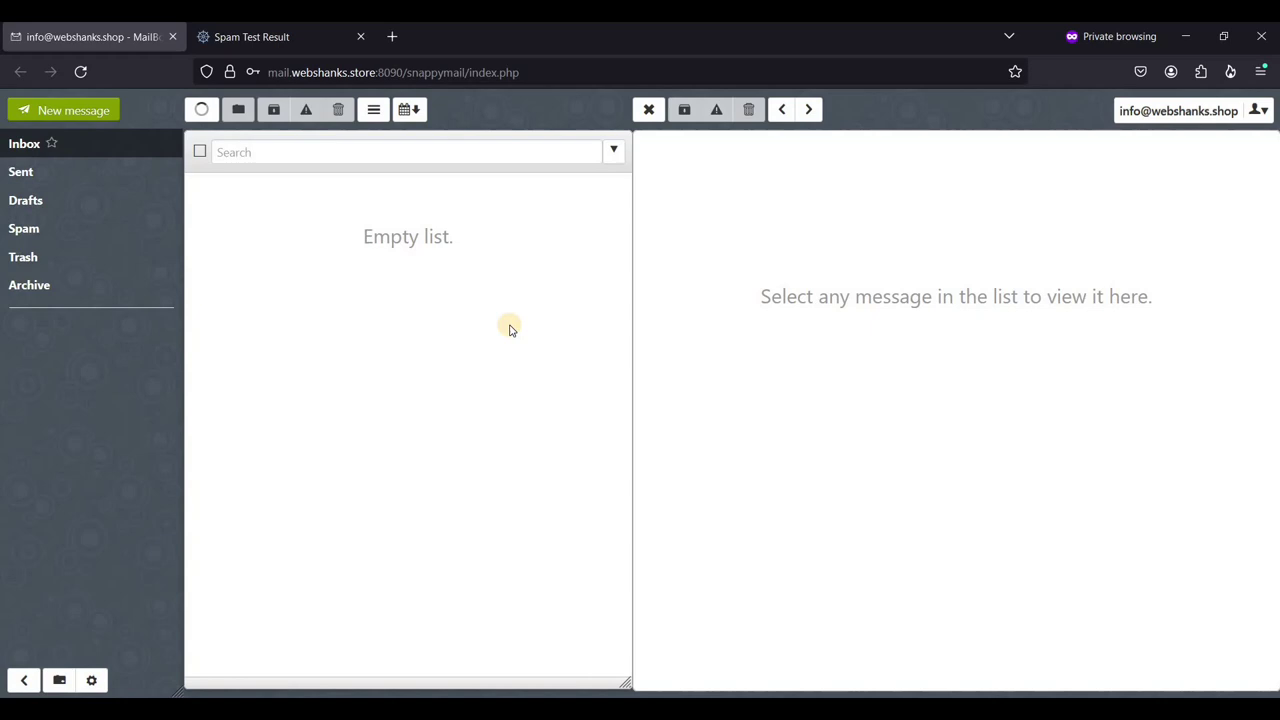
pyautogui.click(83, 115)
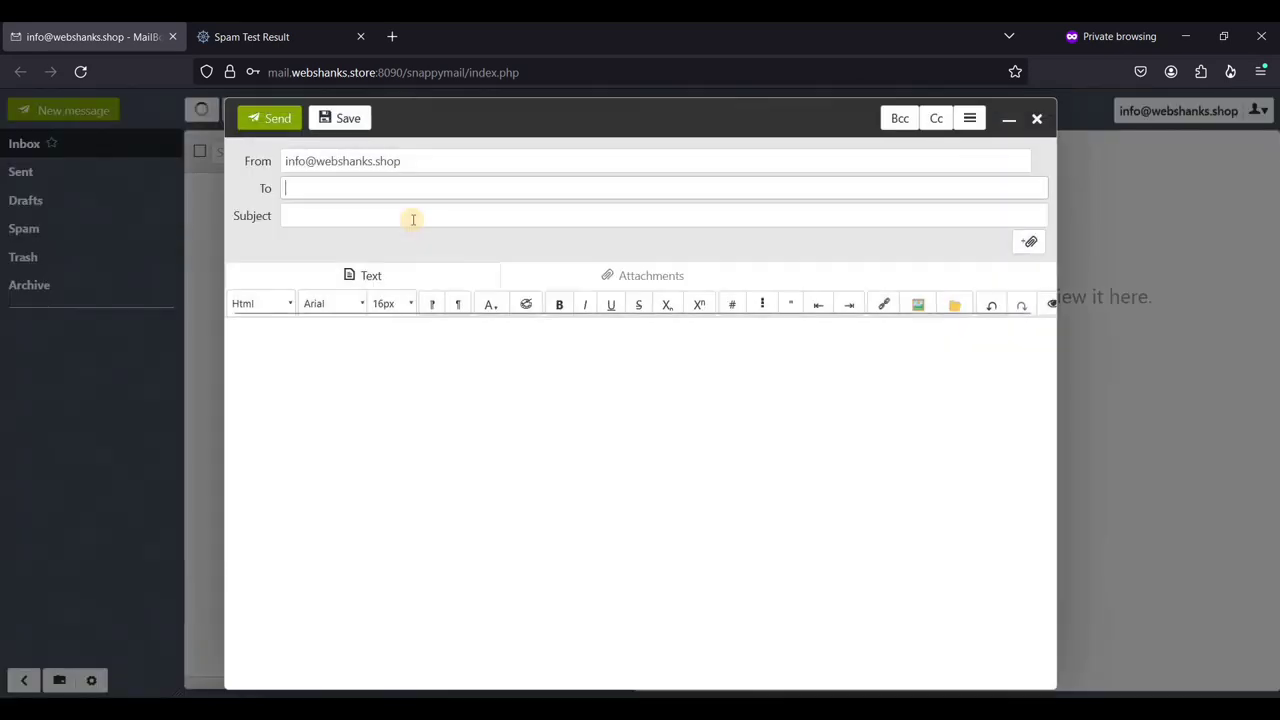
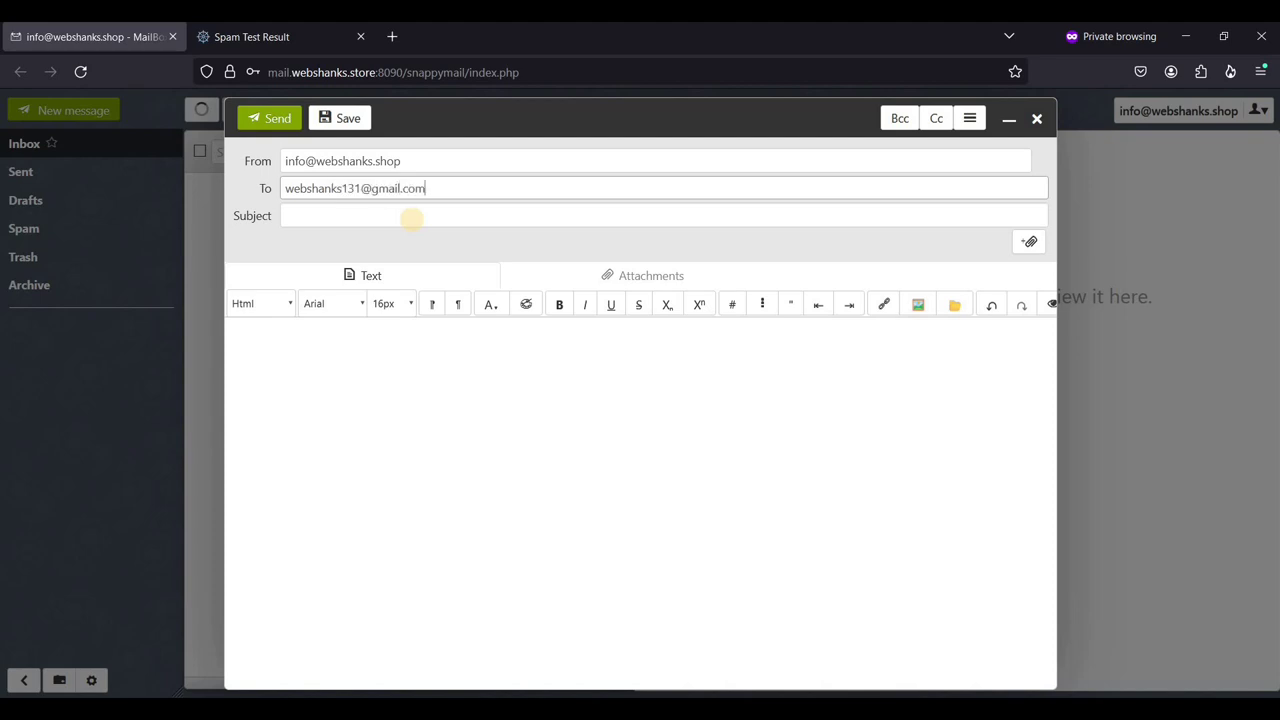
pyautogui.click(411, 218)
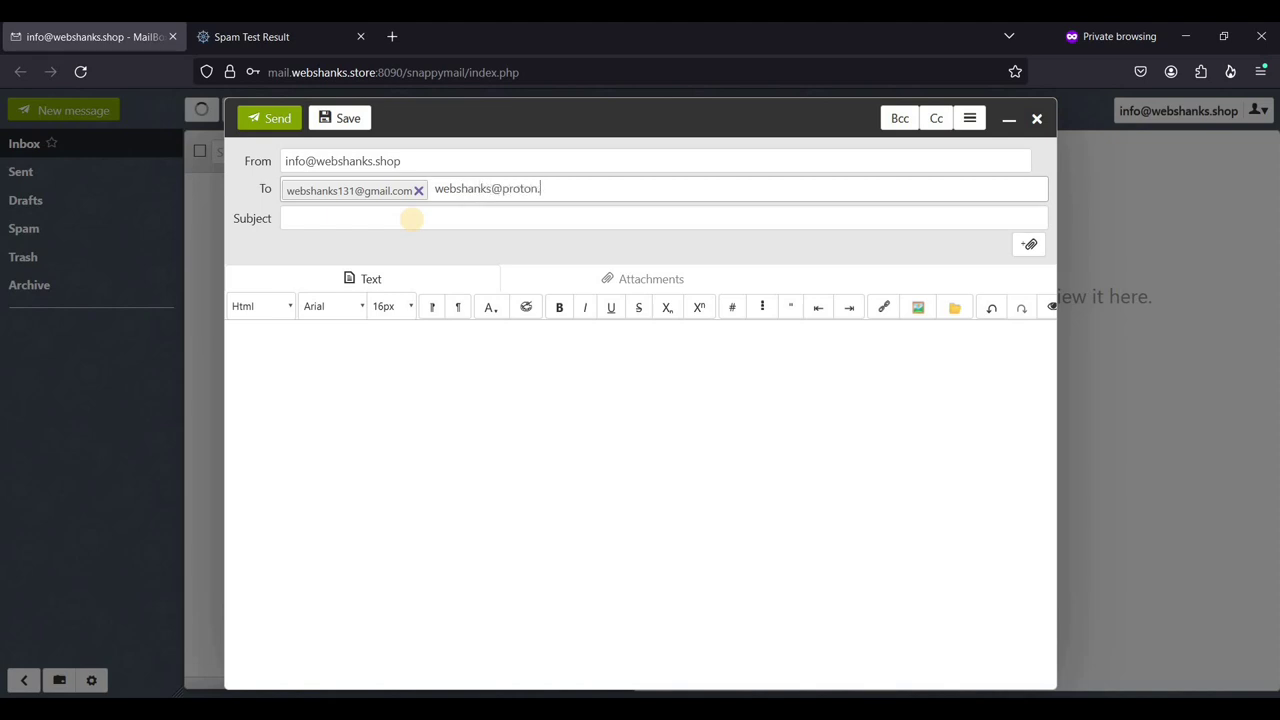
pyautogui.press('Return')
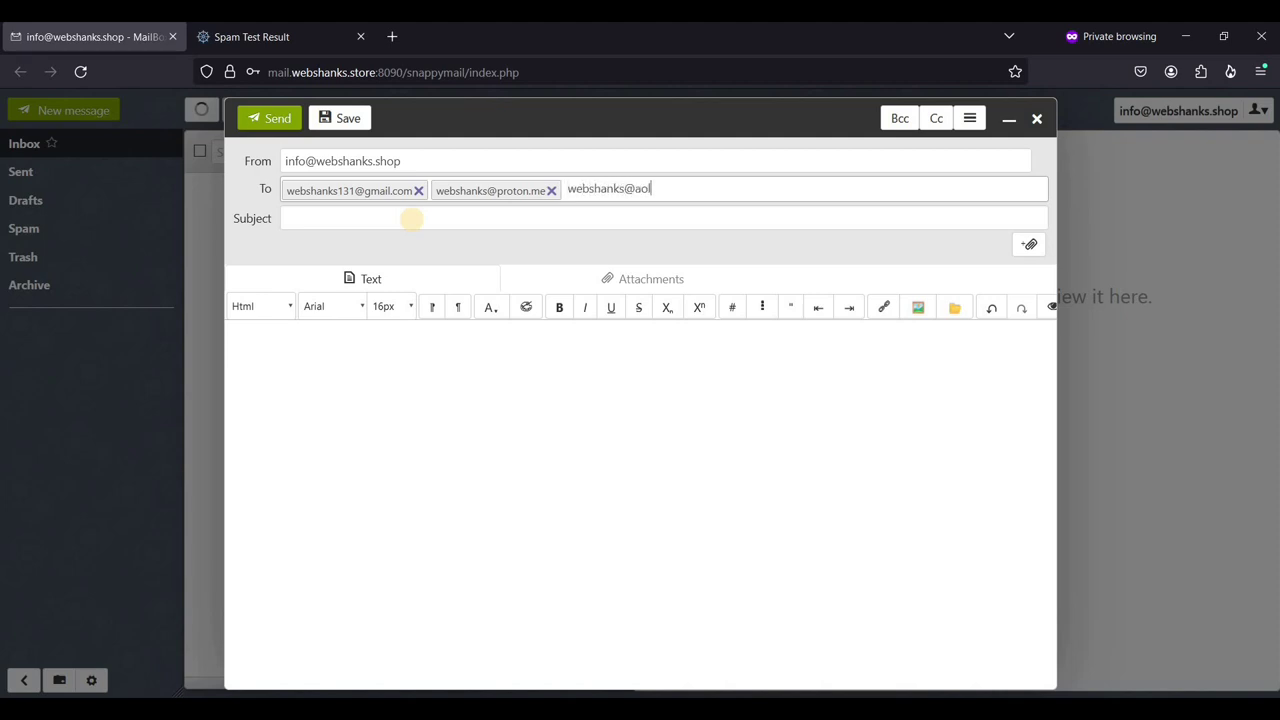
pyautogui.click(411, 218)
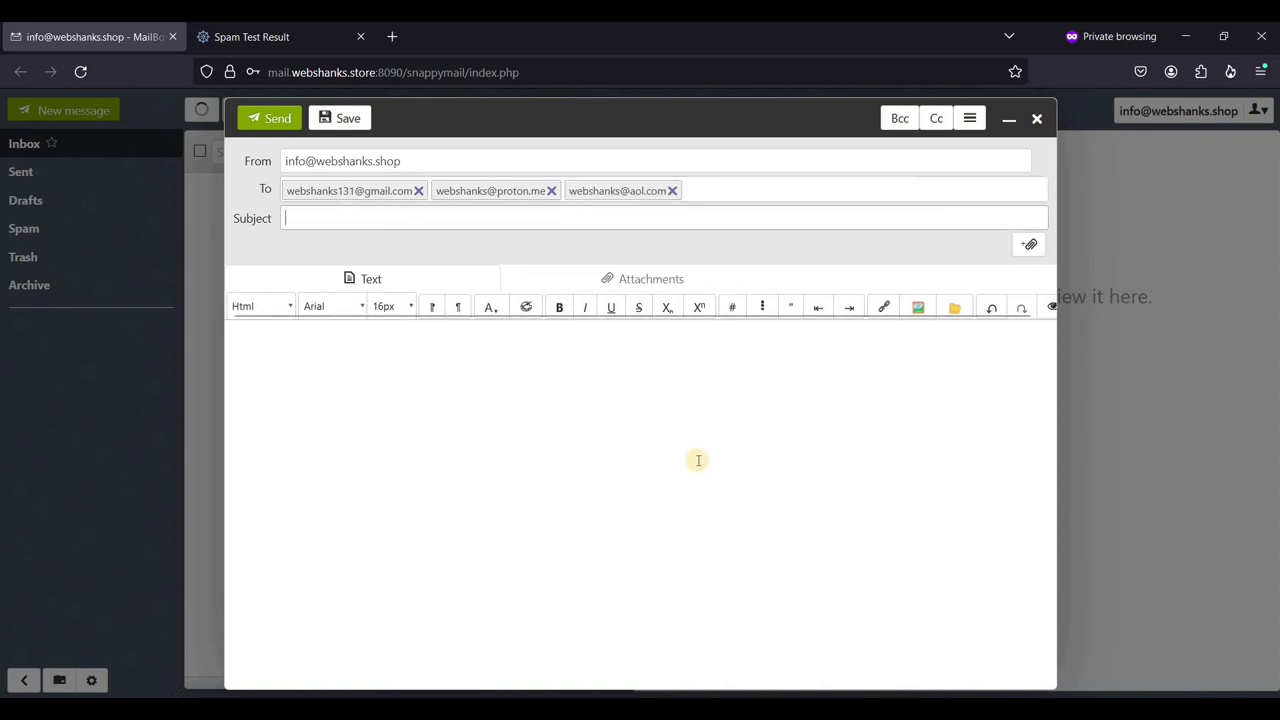
# - Paste the birthday invitation text into the message body
pyautogui.hotkey('alt', 'Tab')
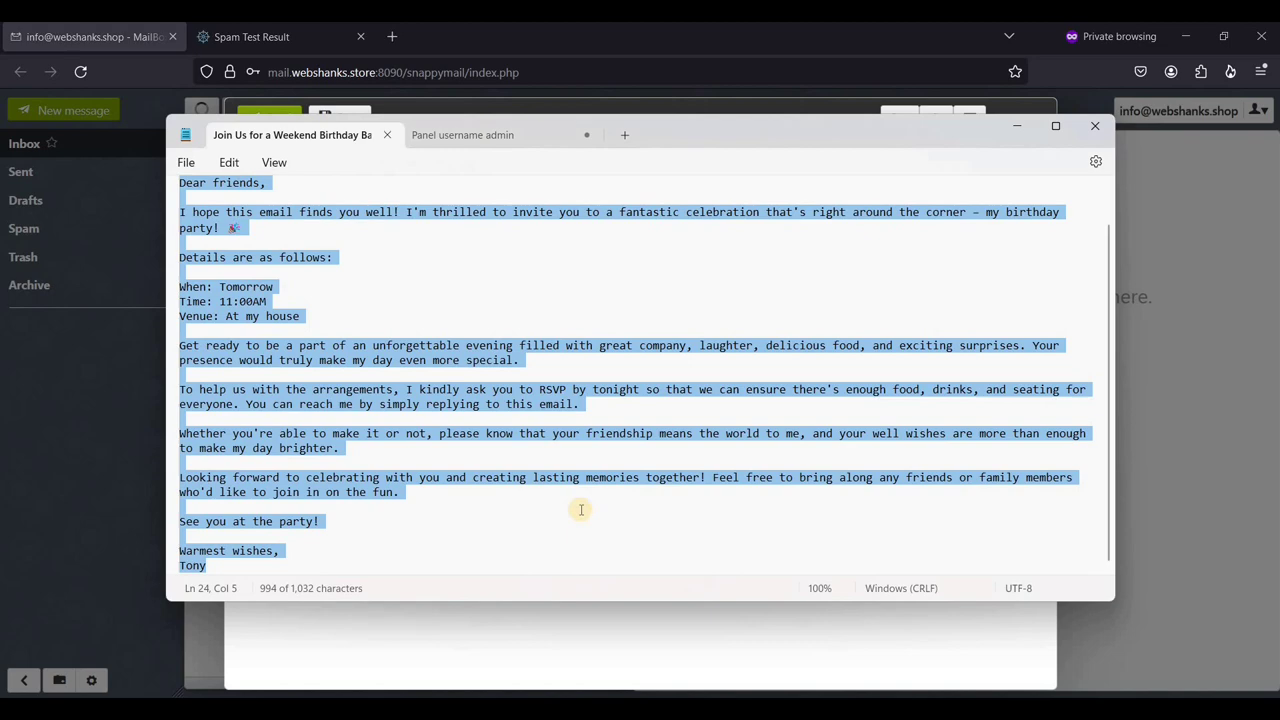
pyautogui.hotkey('alt', 'Tab')
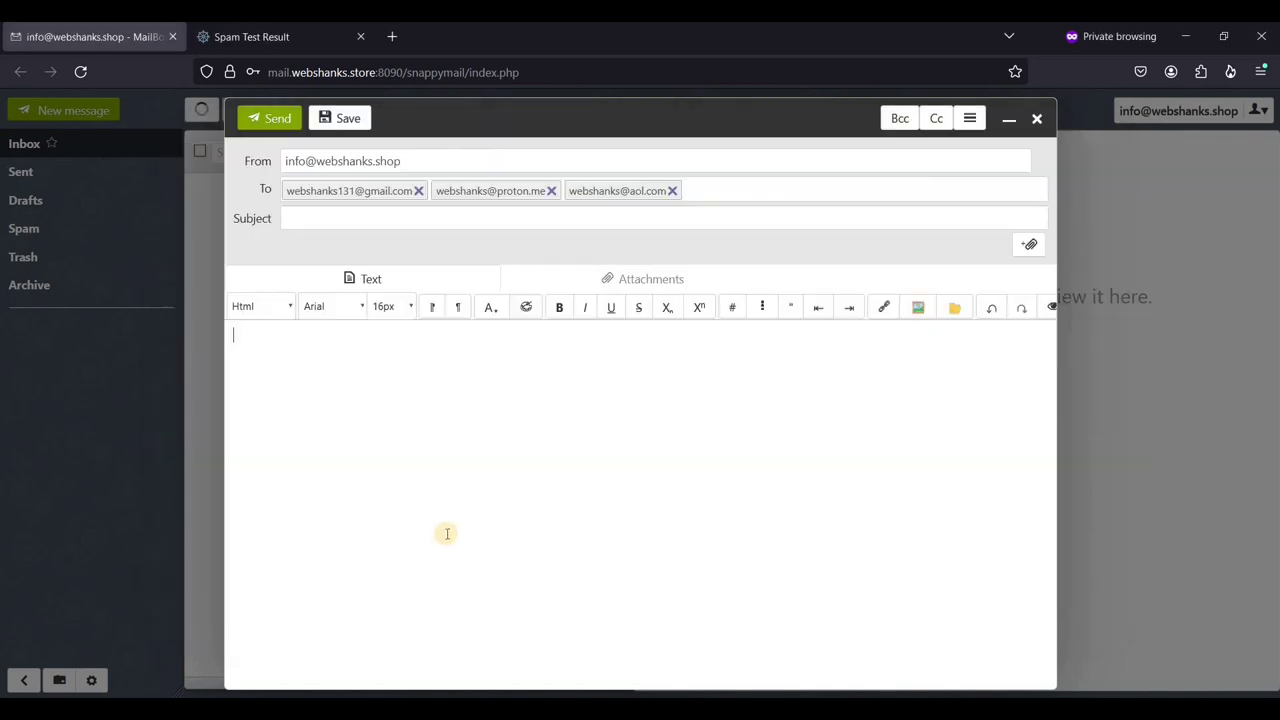
pyautogui.write("Dear friends, I hope this email finds you well! I'm thrilled to invite you to a fantastic celebration that's right around the corner – my birthday party! 🎉  Details are as follows:  When: Tomorrow Time: 11:00AM Venue: At my house  Get ready to be a part of an unforgettable evening filled with great company, laughter, delicious food, and exciting surprises. Your presence would truly make my day even more special.  To help us with the arrangements, I kindly ask you to RSVP by tonight so that we can ensure there's enough food, drinks, and seating for everyone. You can reach me by simply replying to this email.  Whether you're able to make it or not, please know that your friendship means the world to me, and your well wishes are more than enough to make my day brighter.  Looking forward to celebrating with you and creating lasting memories together! Feel free to bring along any friends or family members who'd like to join in on the fun.  See you at the party!  Warmest wishes, Tony")
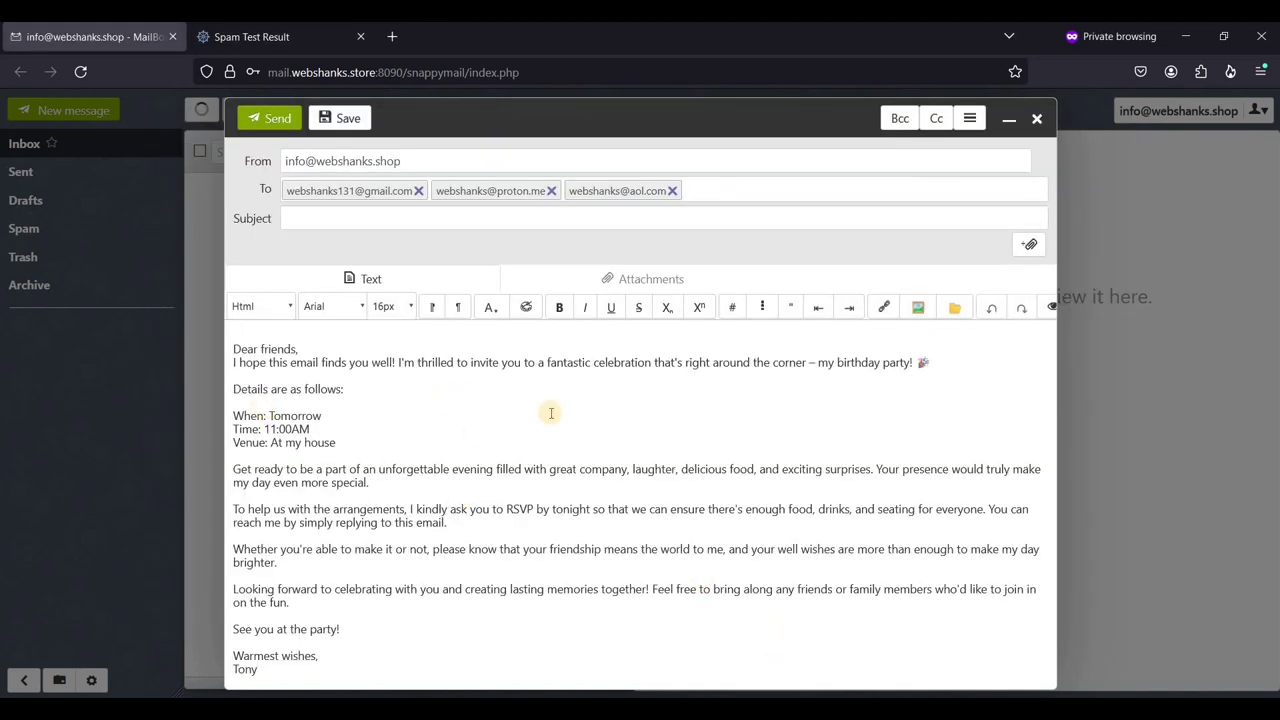
# - Set subject 'Join Us for a Weekend Birthday Bash!', add a blank line after the greeting, and send
pyautogui.hotkey('alt', 'Tab')
pyautogui.scroll(1, 430, 200)
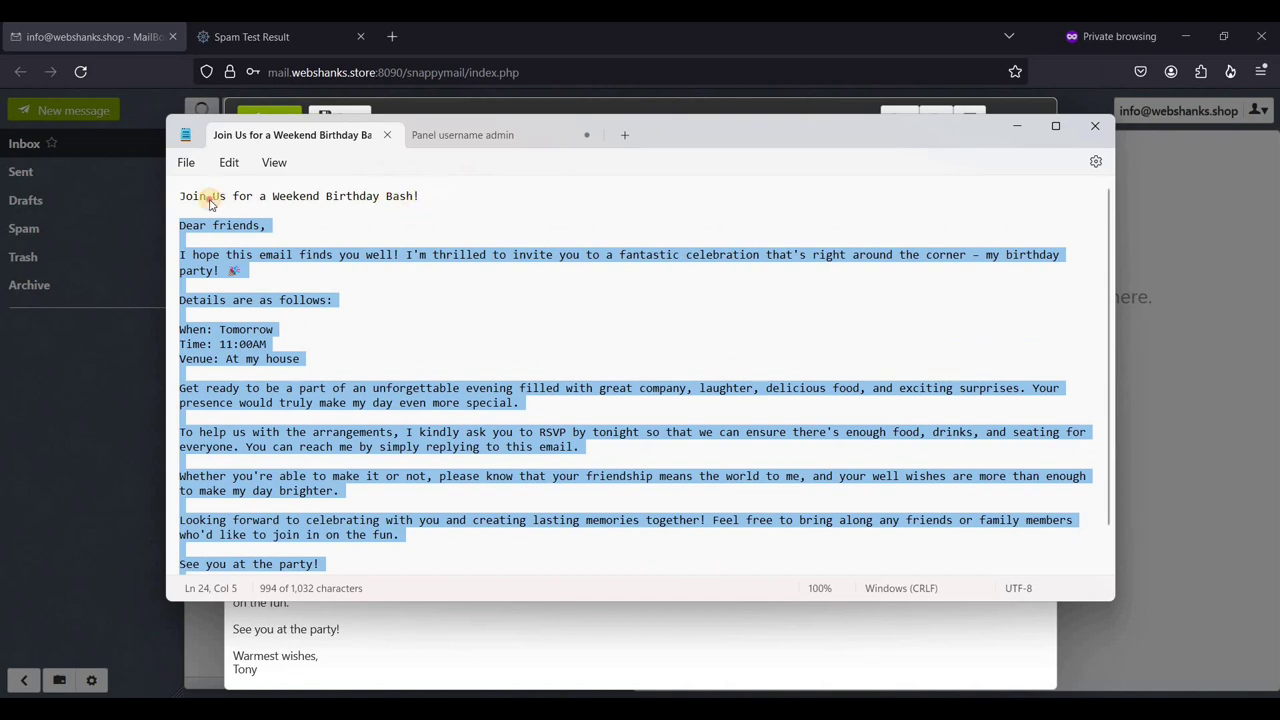
pyautogui.moveTo(419, 197); pyautogui.dragTo(160, 197)
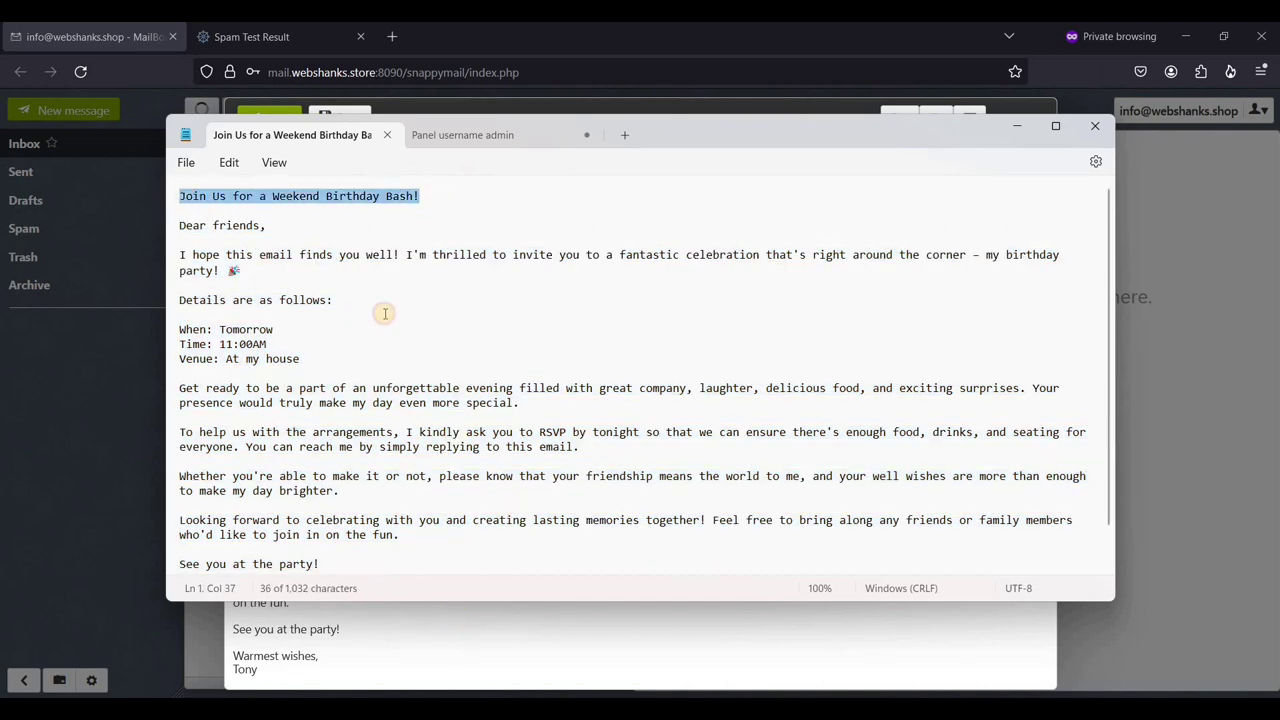
pyautogui.hotkey('ctrl', 'c')
pyautogui.hotkey('alt', 'Tab')
pyautogui.click(343, 220)
pyautogui.hotkey('ctrl', 'v')
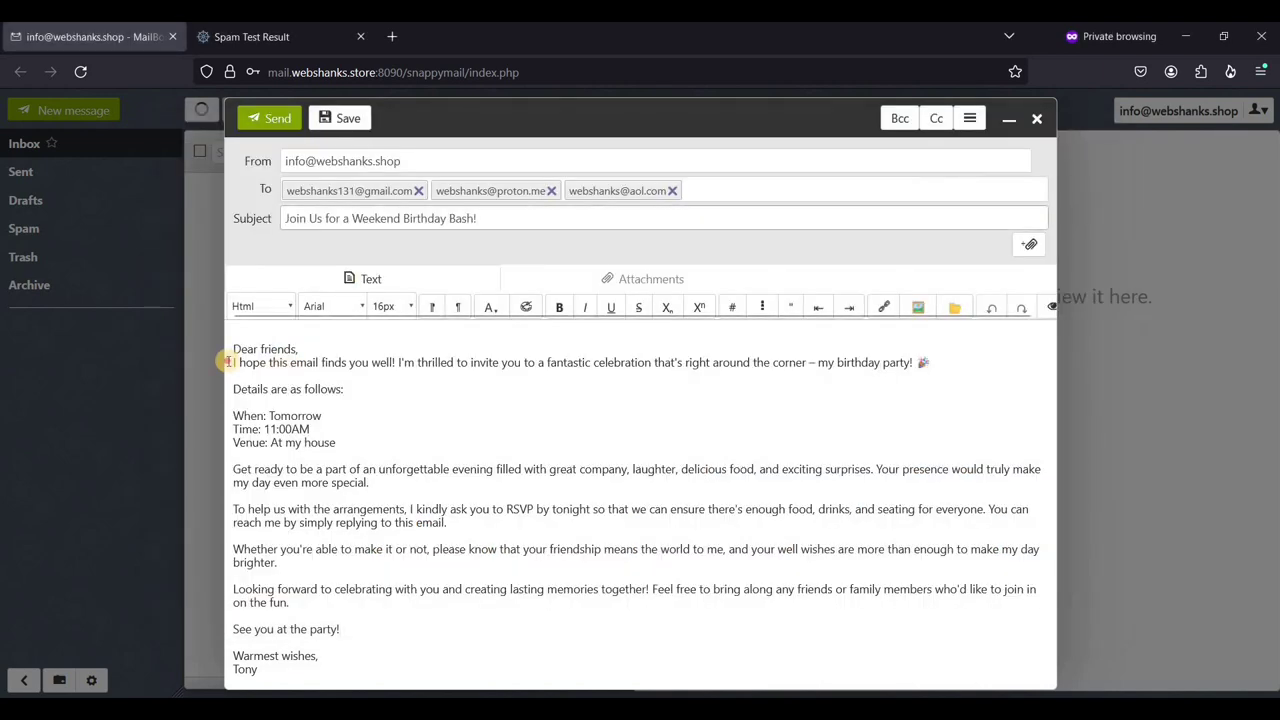
pyautogui.click(235, 360)
pyautogui.press('Return')
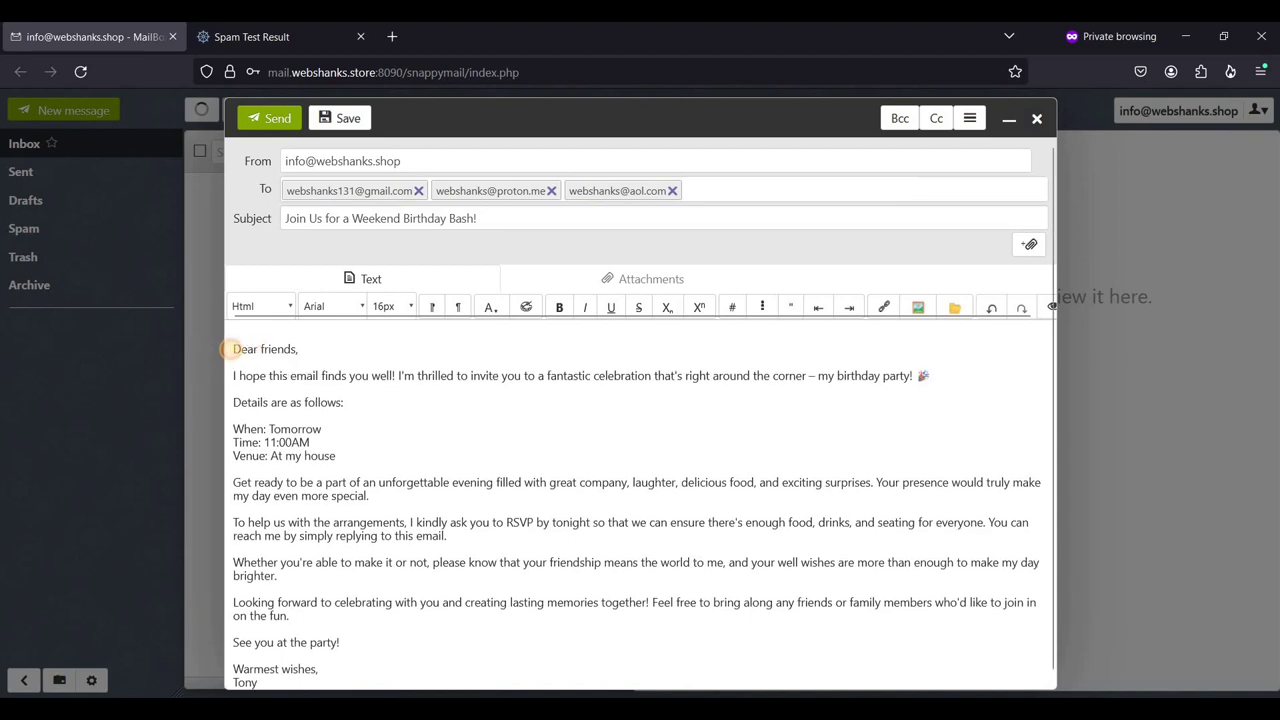
pyautogui.click(278, 119)
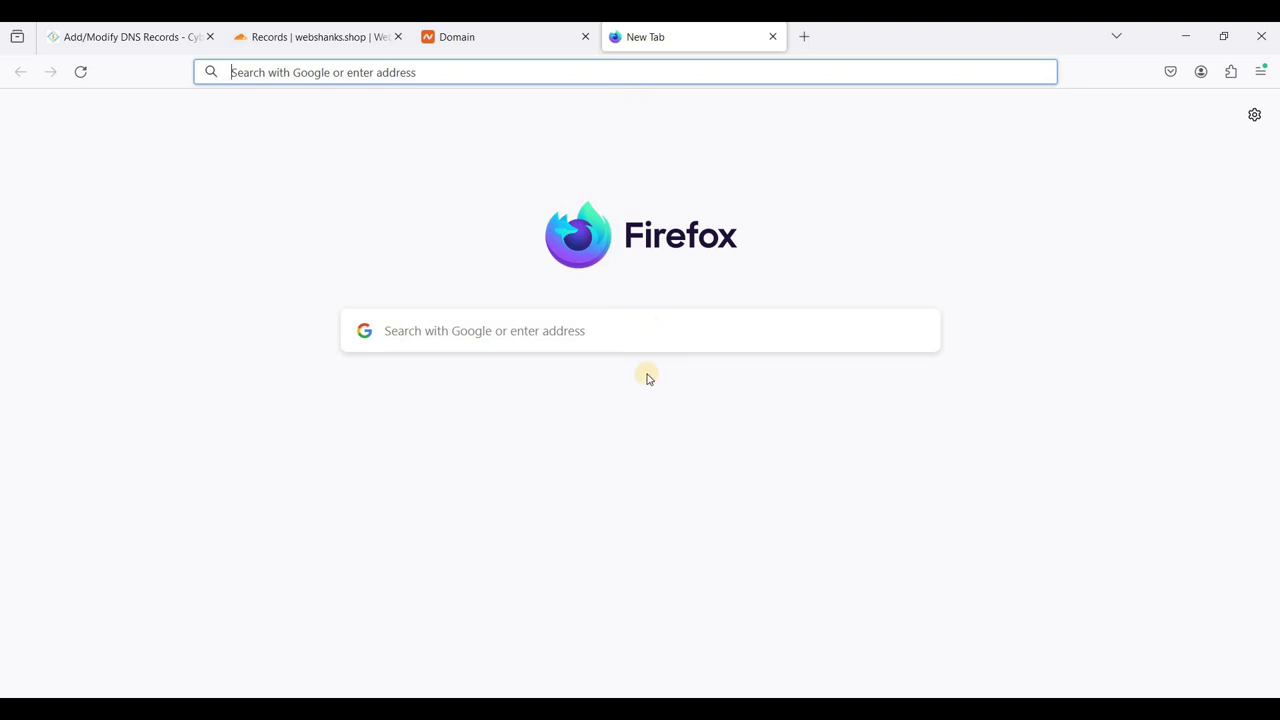
# - Load Gmail and open the 'Join Us for a Weekend Birthday Bash!' email in the Primary inbox
pyautogui.write('mail')
pyautogui.press('Return')
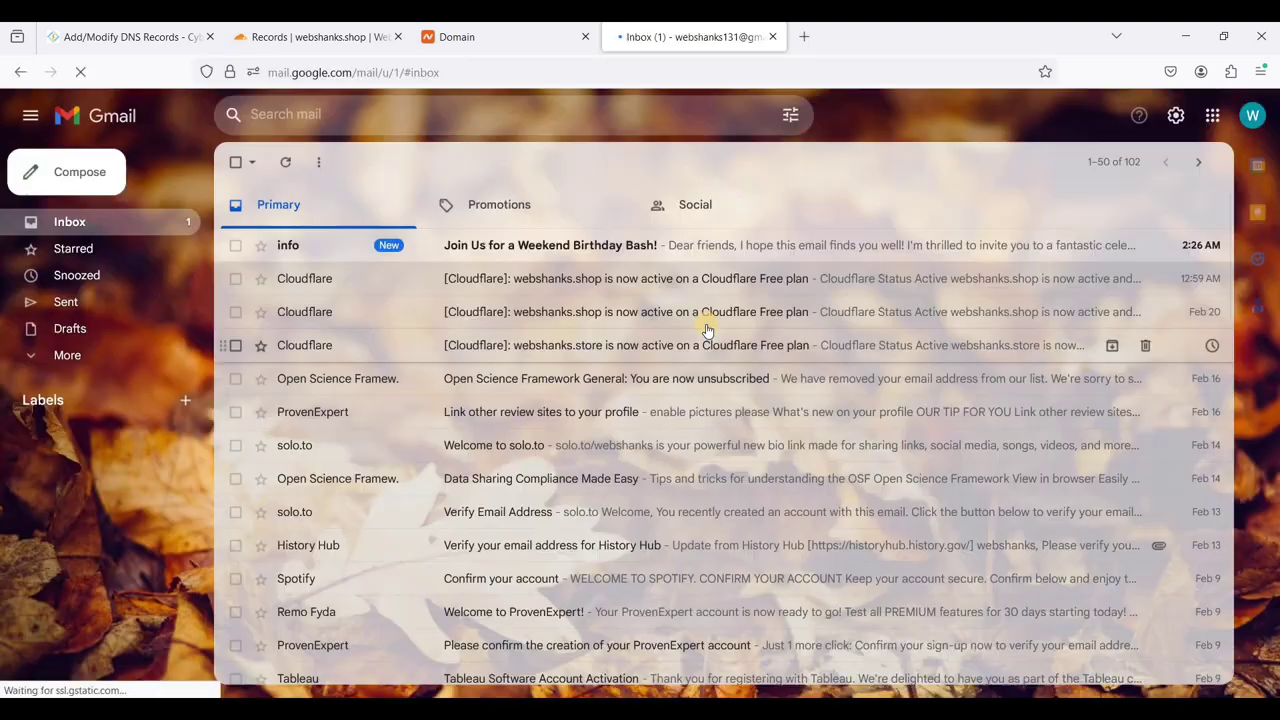
pyautogui.click(576, 250)
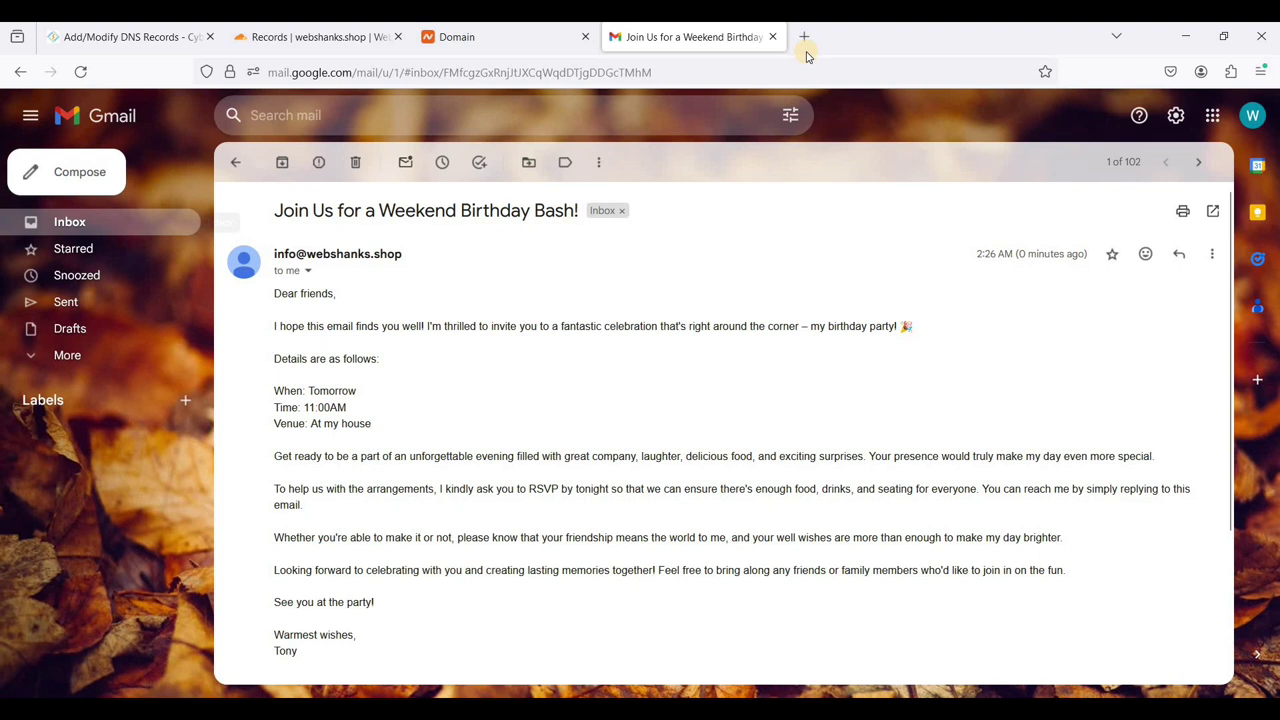
# - Load mail.proton.me in a new tab and read the received birthday invitation in full
pyautogui.hotkey('ctrl', 't')
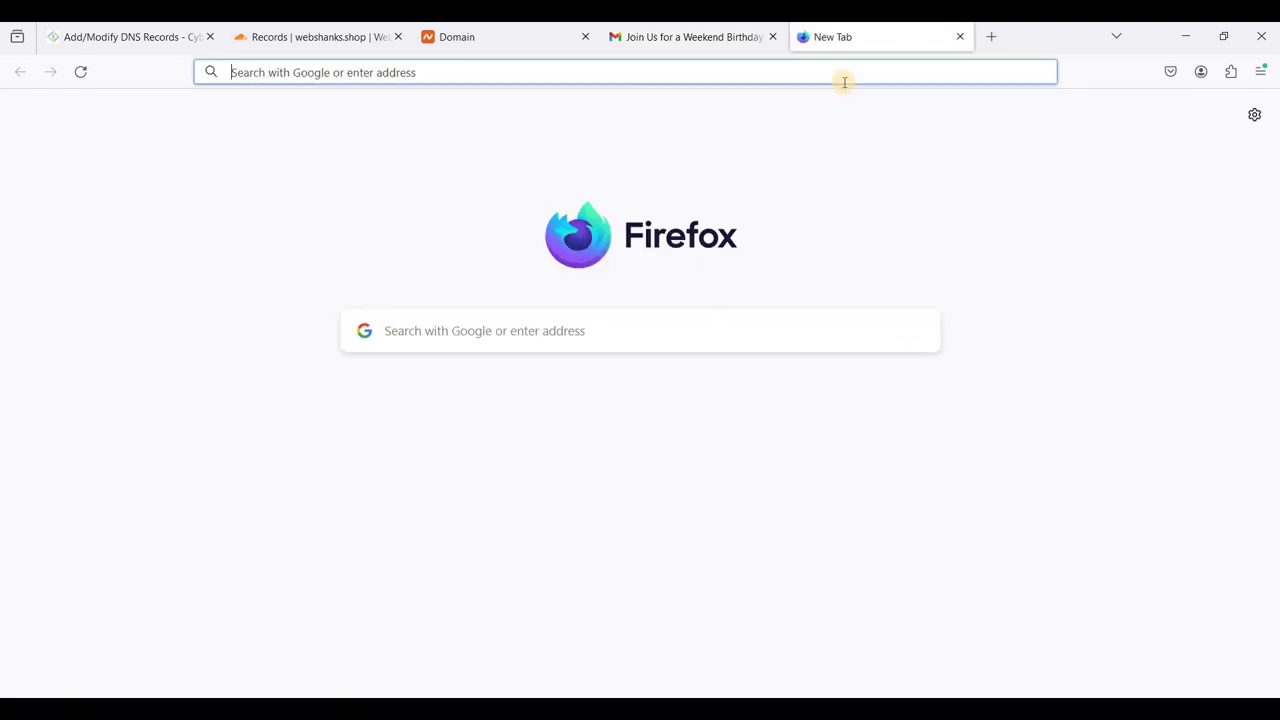
pyautogui.hotkey('ctrl', 'v')
pyautogui.press('Return')
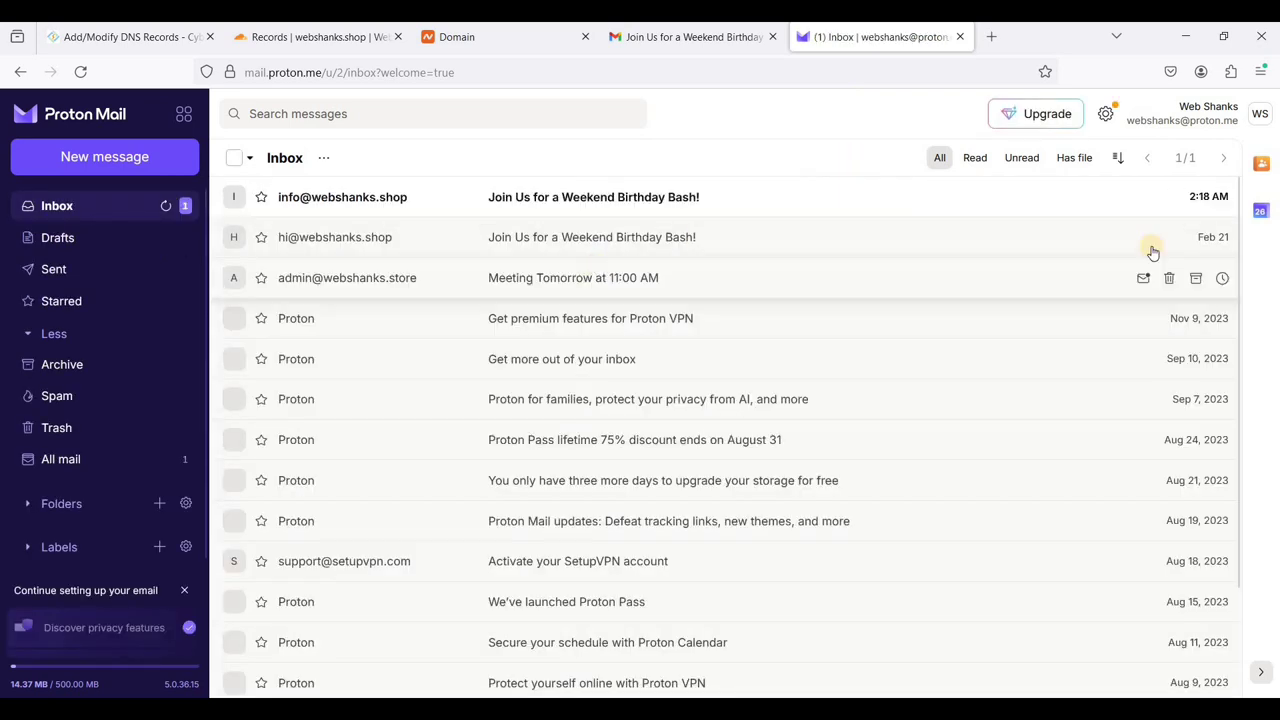
pyautogui.click(632, 206)
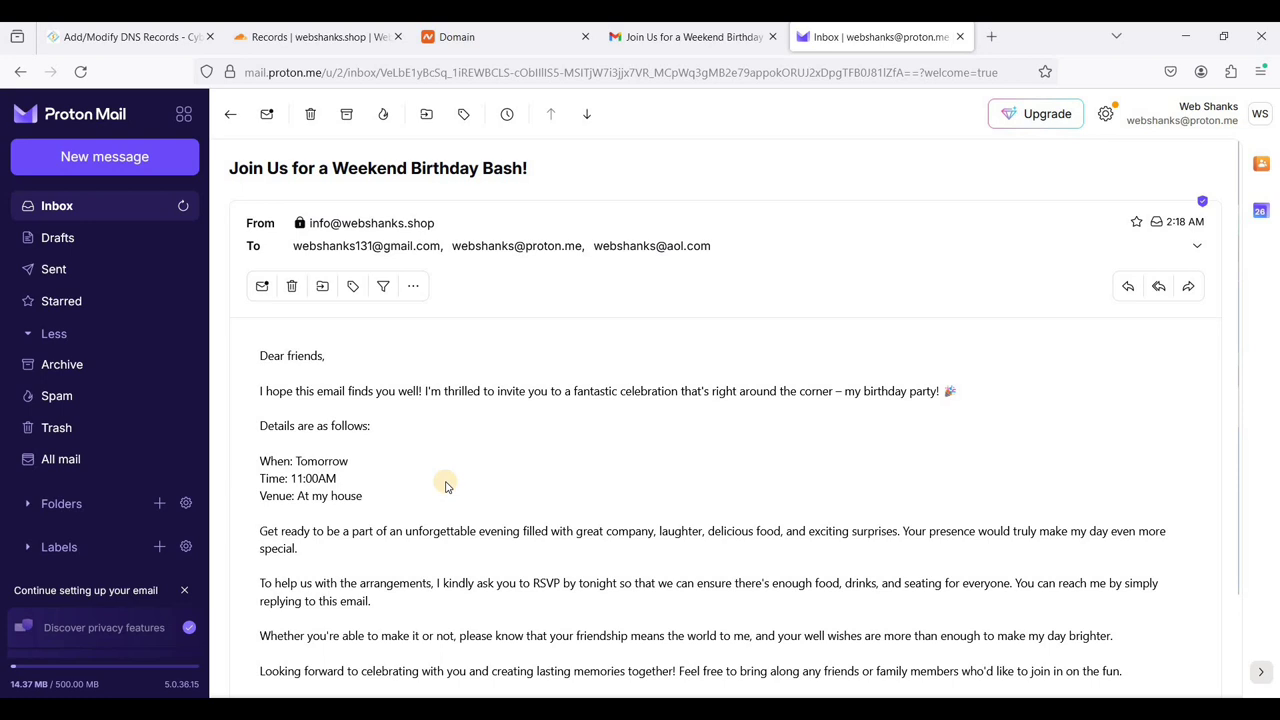
pyautogui.scroll(-1, 371, 374)
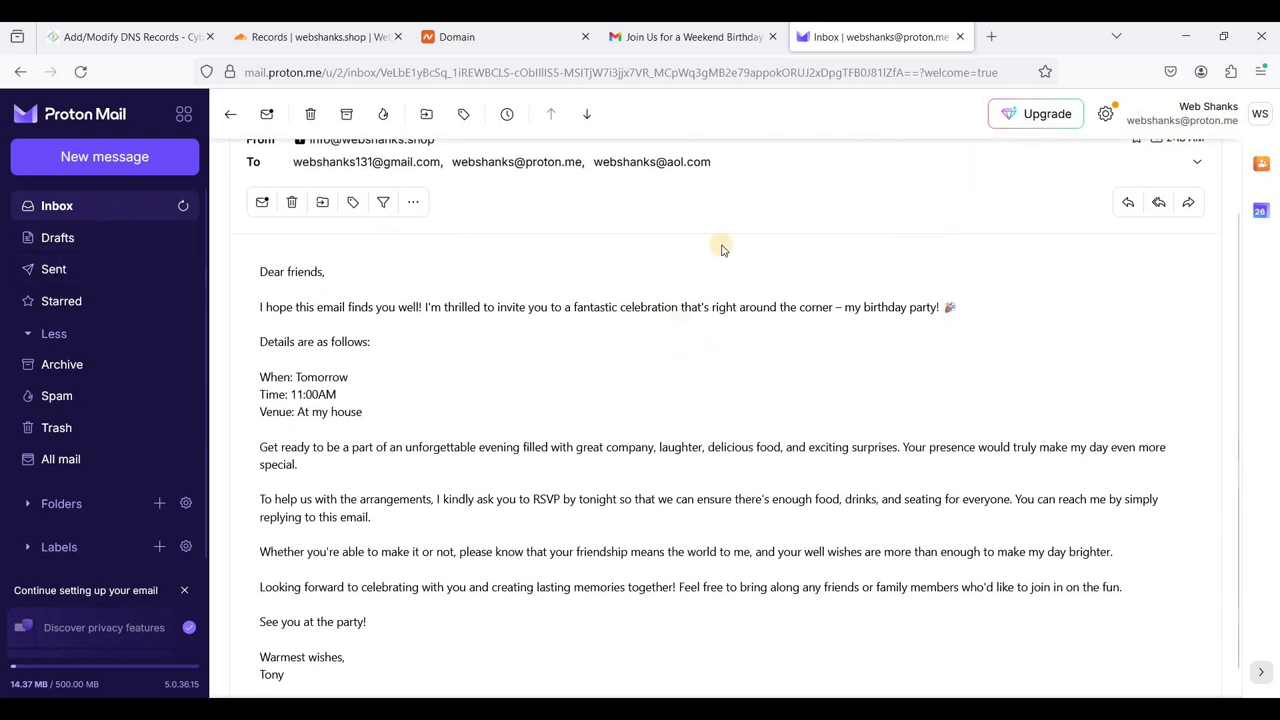
# - Load AOL Mail in a new tab and open the birthday invitation from the Spam folder
pyautogui.click(993, 40)
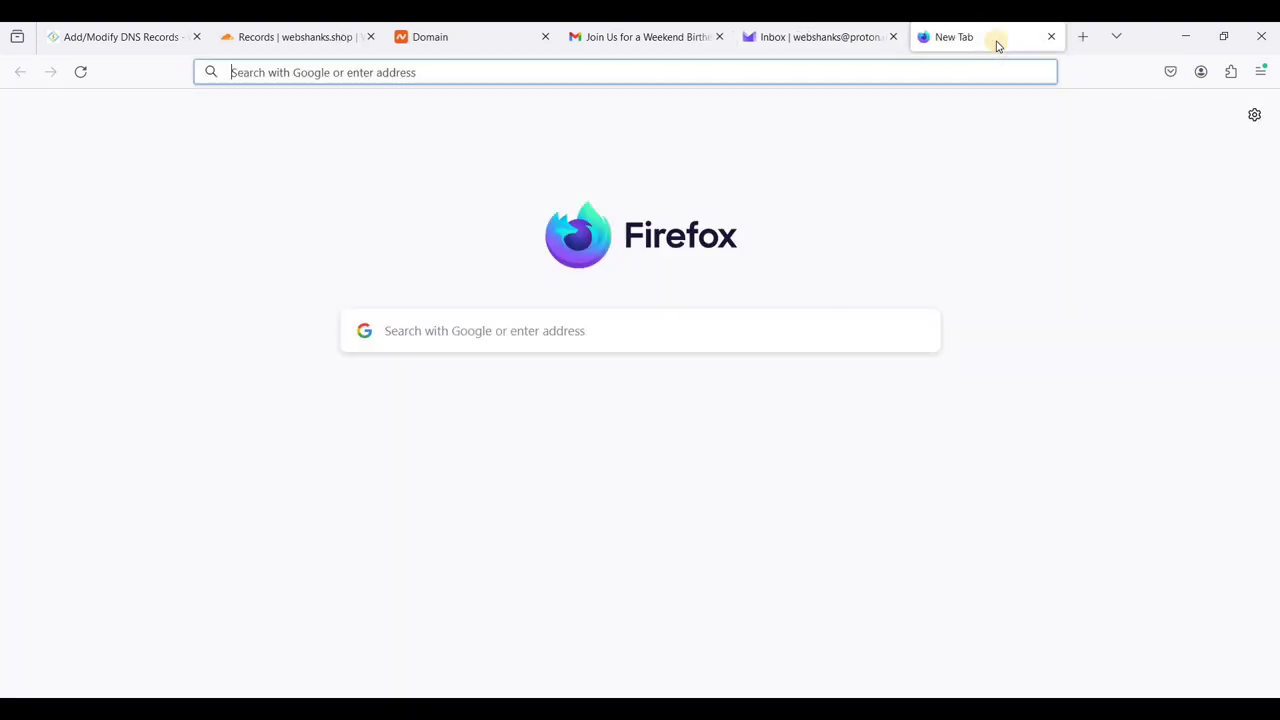
pyautogui.click(402, 378)
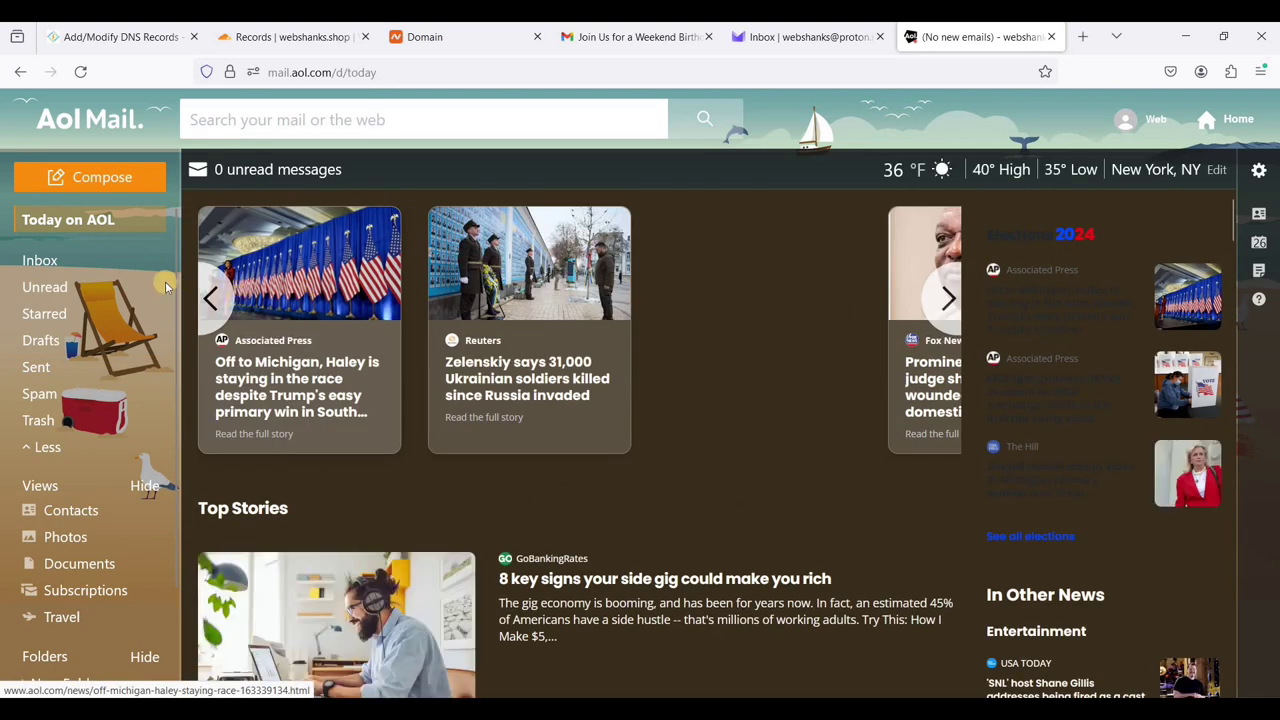
pyautogui.click(60, 393)
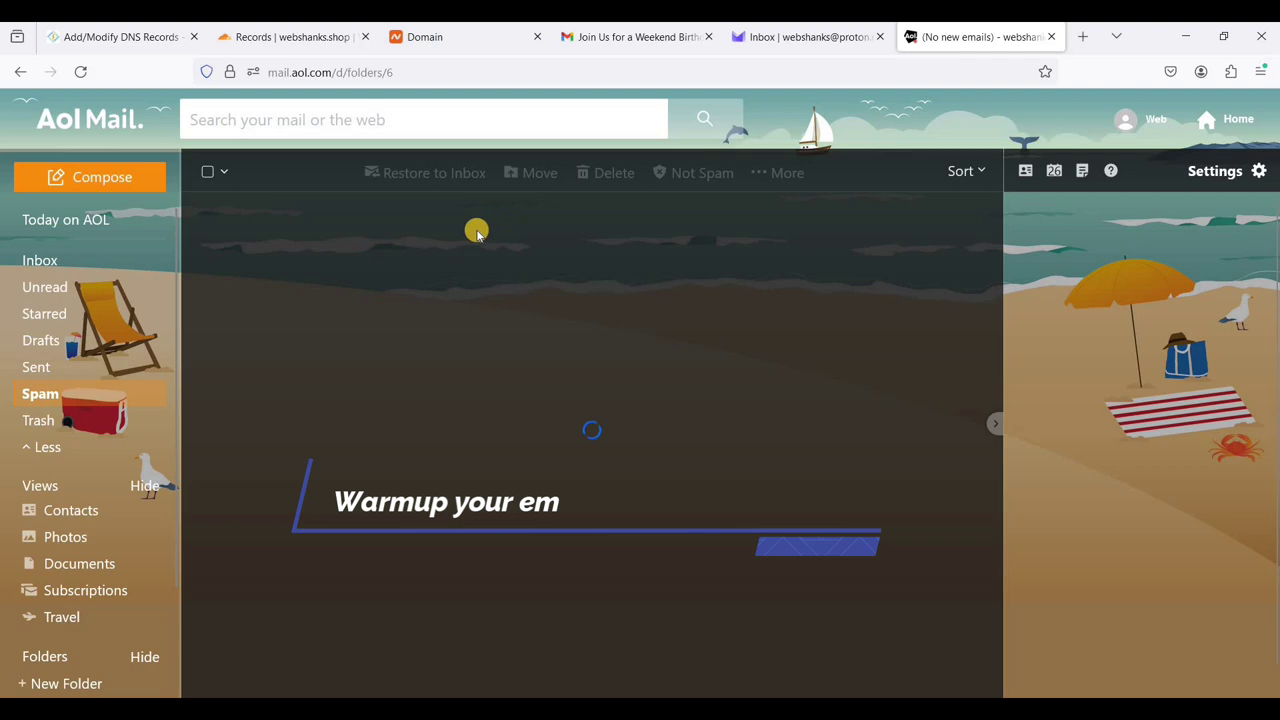
pyautogui.click(548, 292)
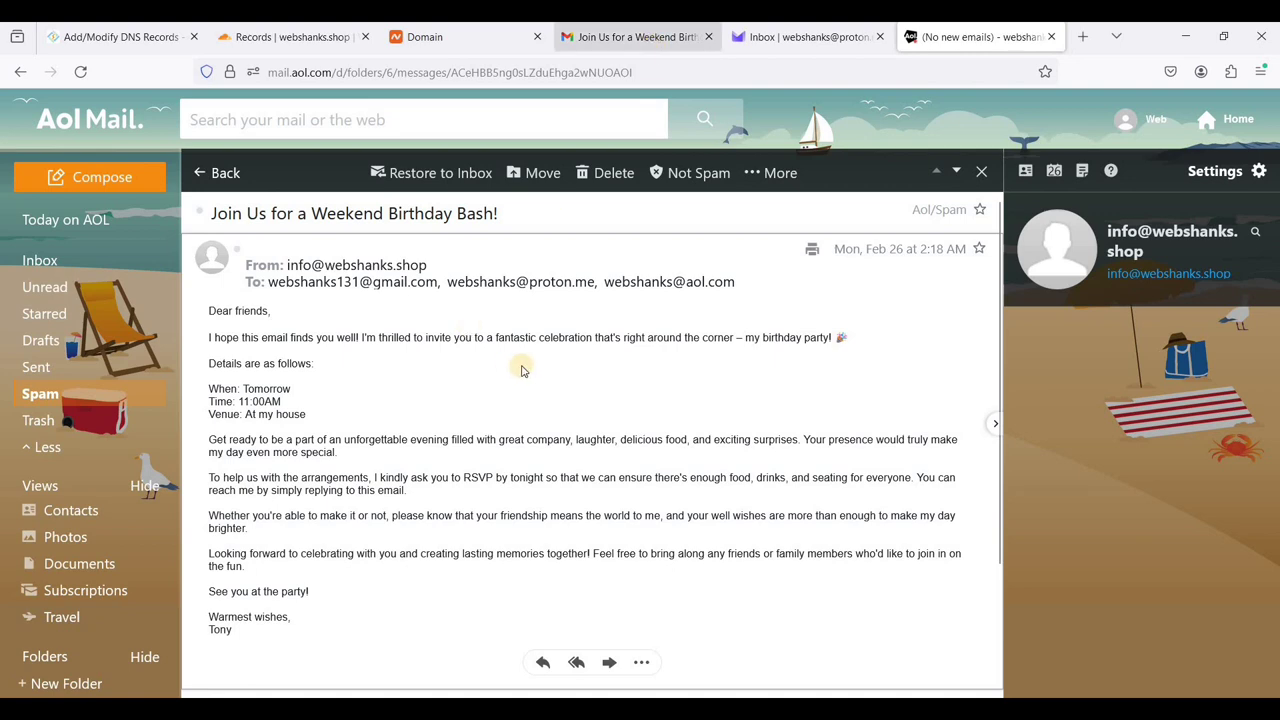
# - Reply 'I will be there.' to the birthday invitation from Gmail
pyautogui.click(650, 37)
pyautogui.scroll(-3, 630, 404)
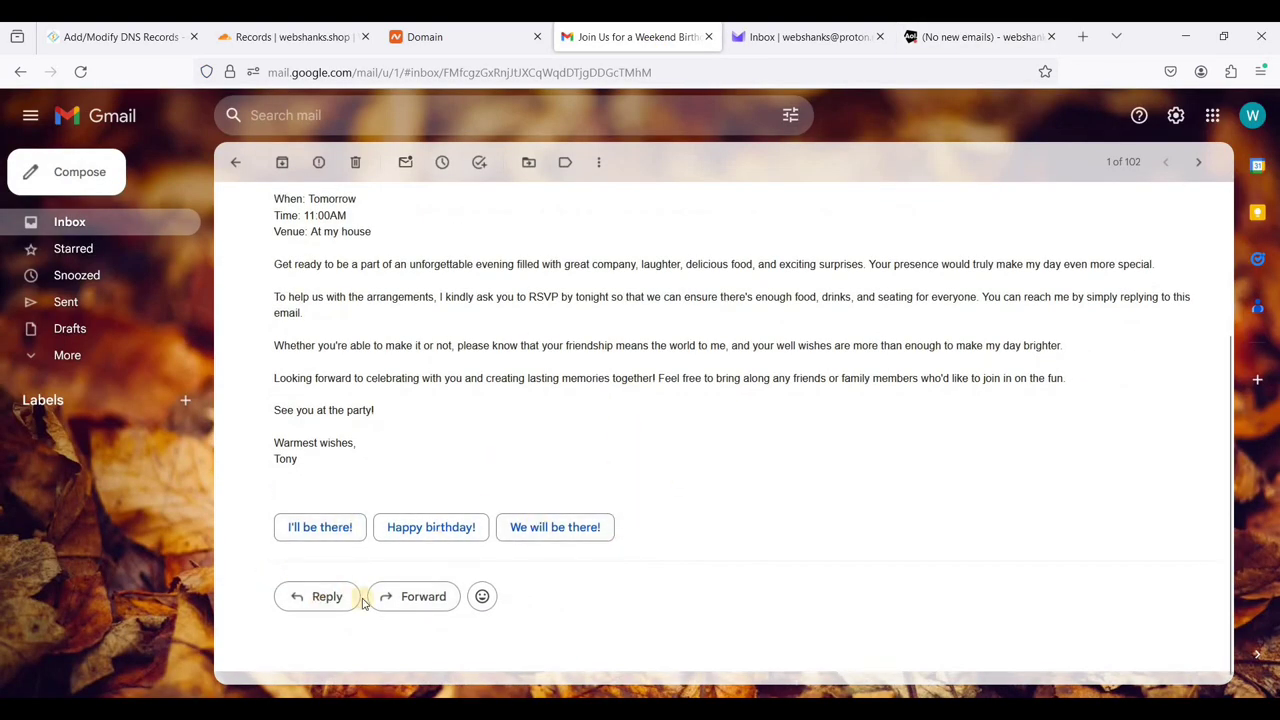
pyautogui.click(327, 597)
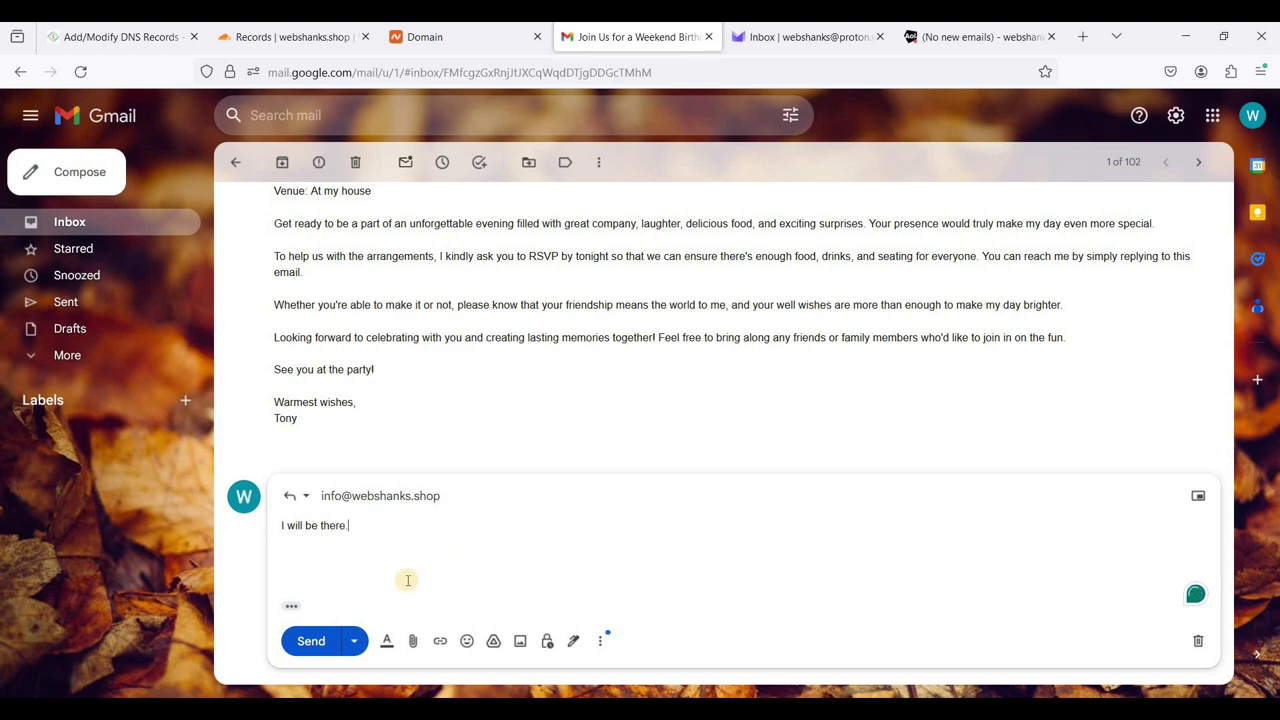
pyautogui.click(314, 642)
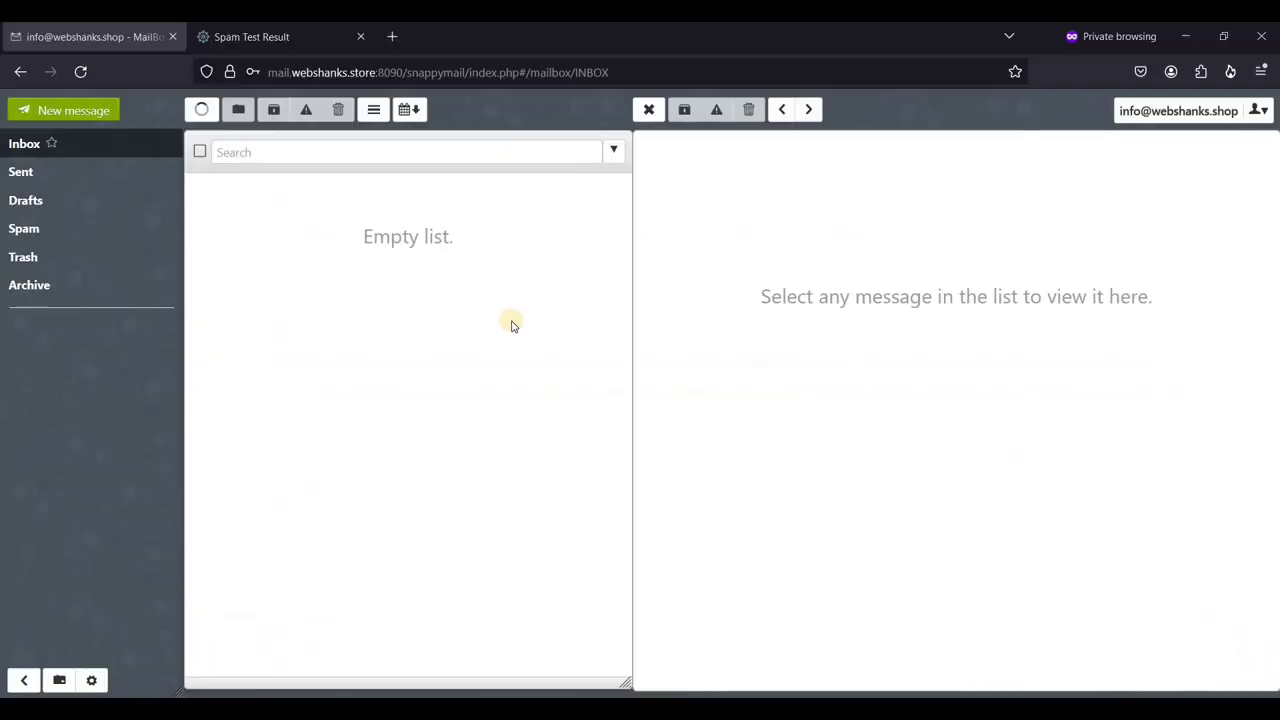
# - Refresh the SnappyMail inbox until the Gmail reply arrives, then open and read 'I will be there.'
pyautogui.click(204, 111)
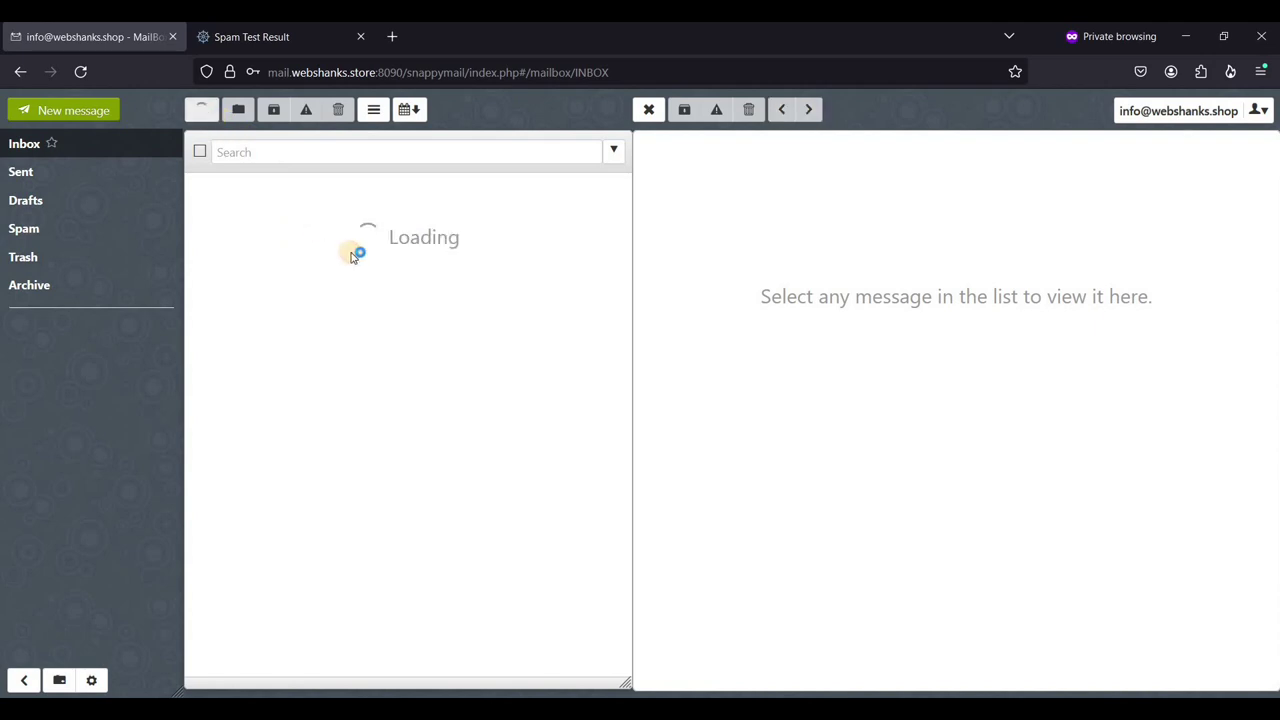
pyautogui.click(199, 112)
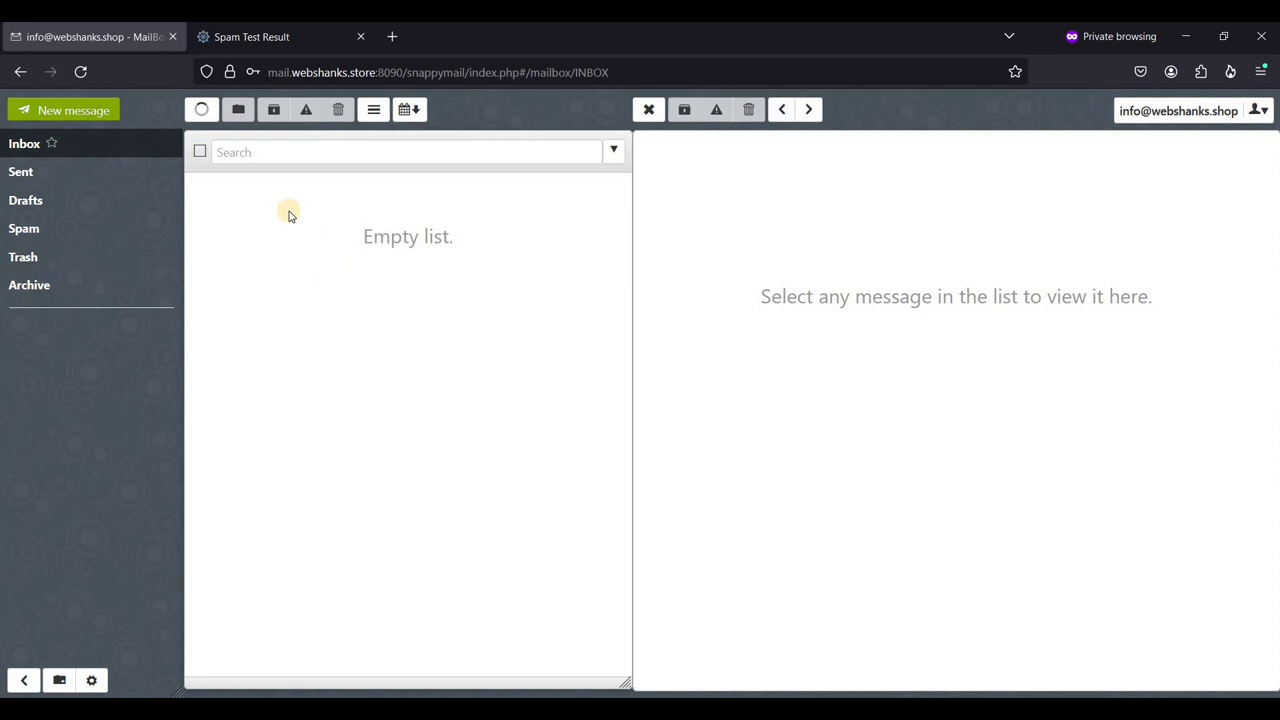
pyautogui.click(203, 112)
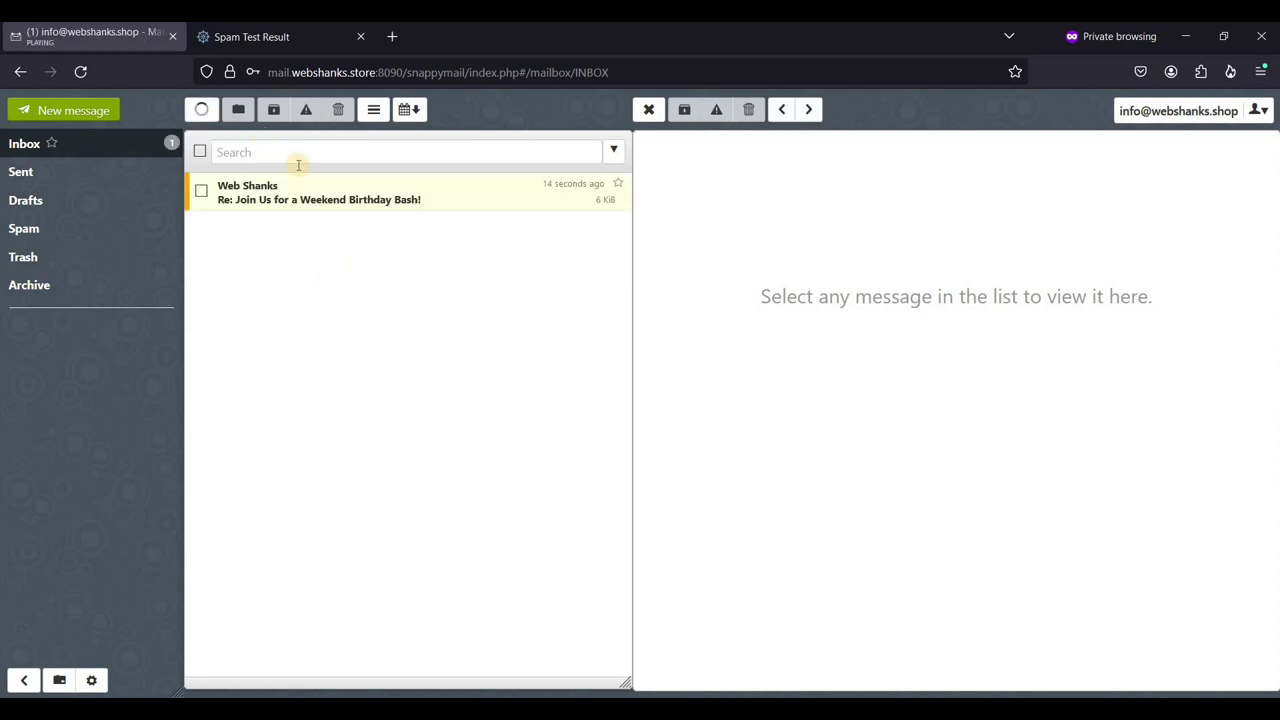
pyautogui.click(380, 199)
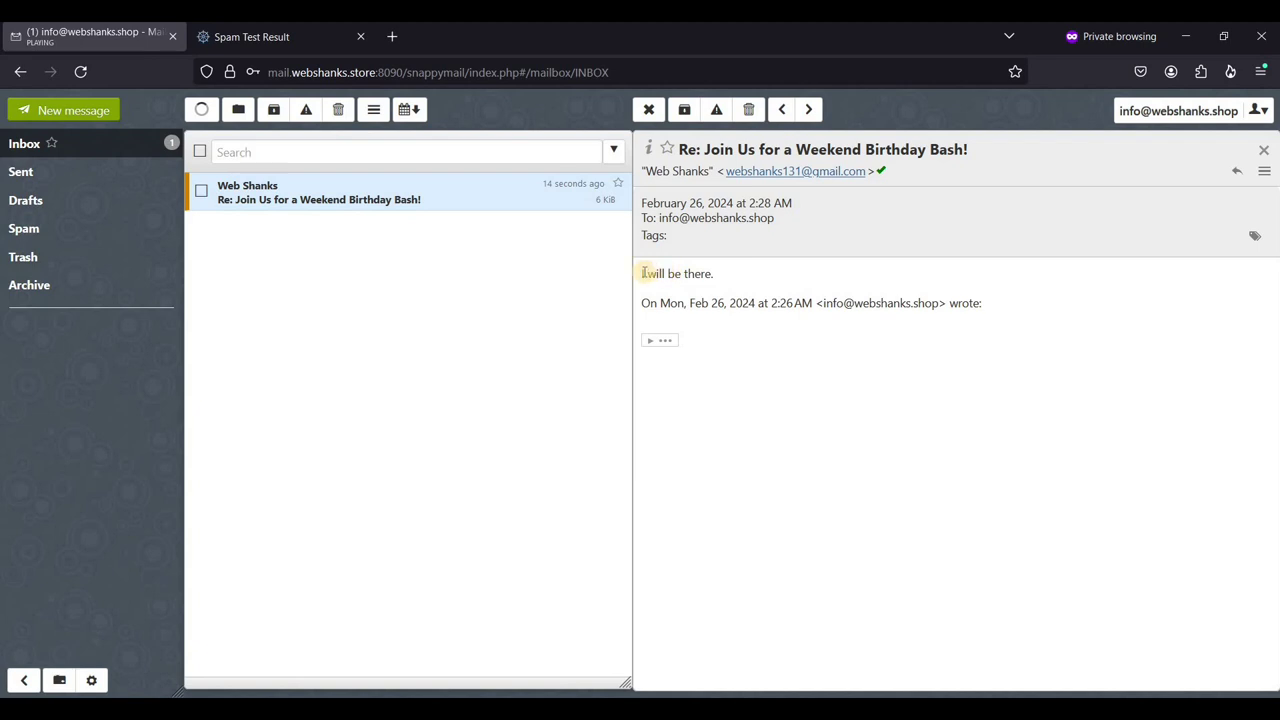
pyautogui.moveTo(645, 273); pyautogui.dragTo(713, 273)
pyautogui.click(787, 500)
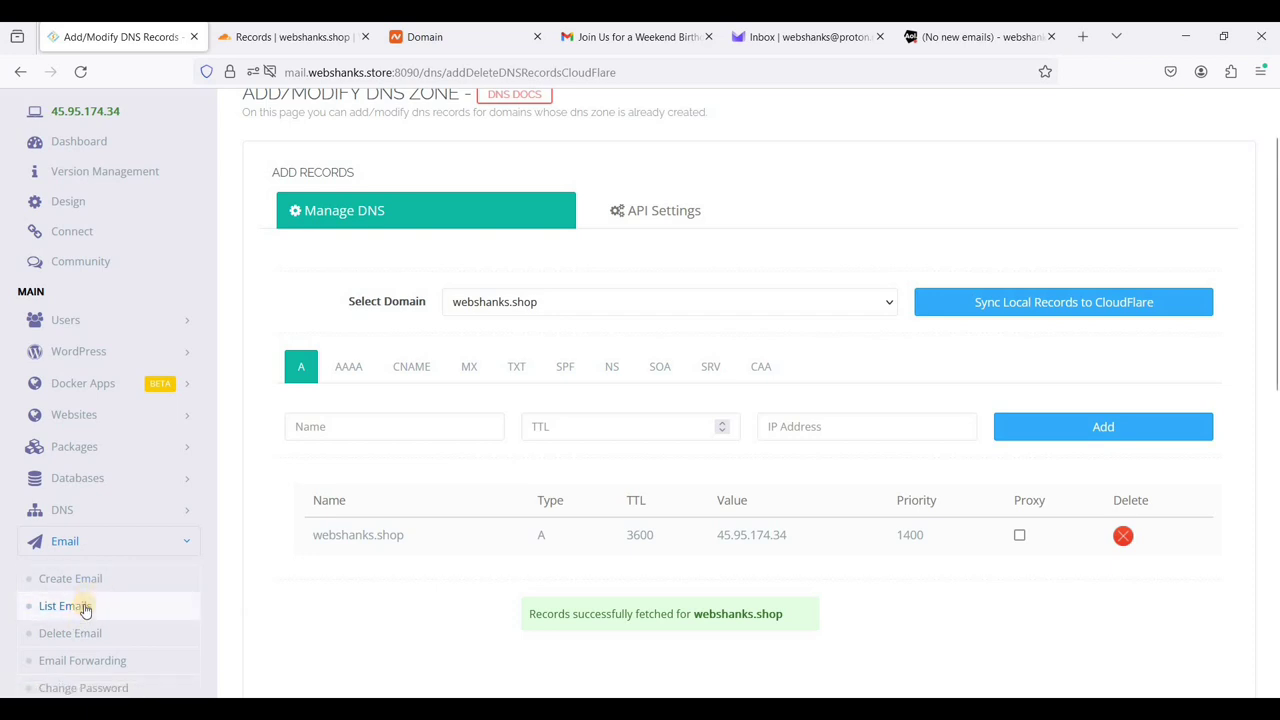
# - Show the email accounts for webshanks.shop and scroll down to the POP3 client settings
pyautogui.click(78, 607)
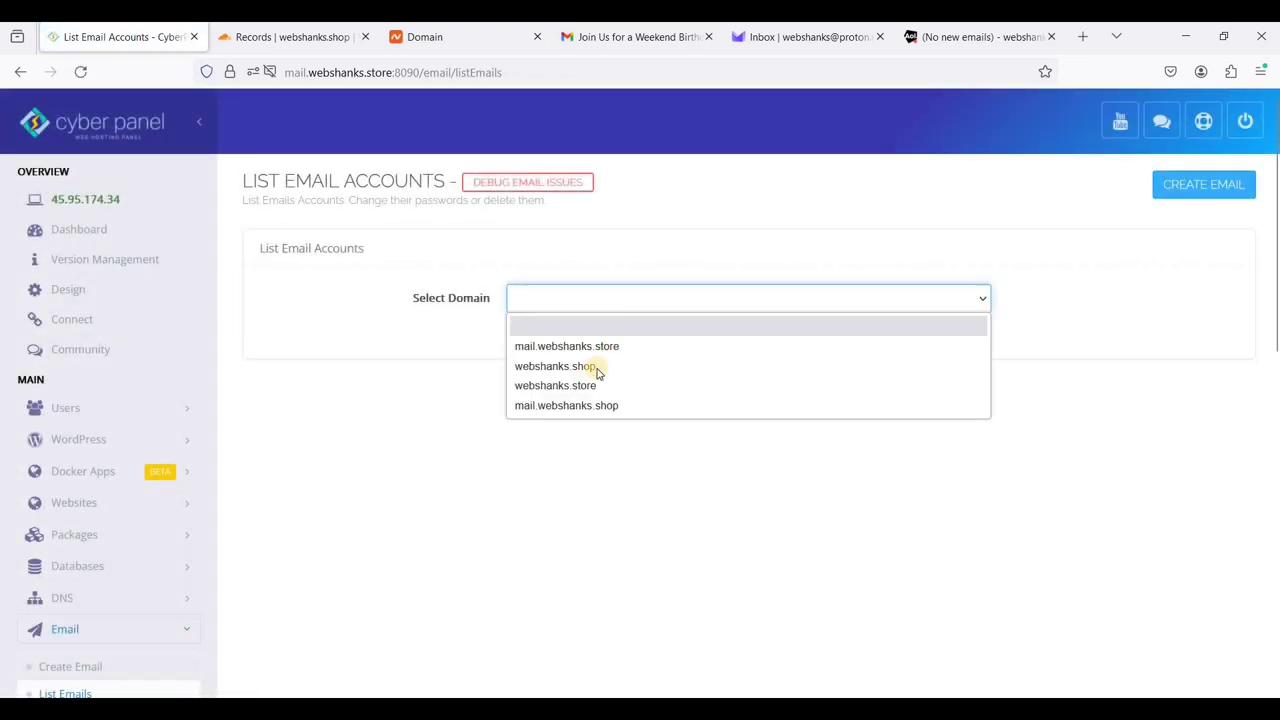
pyautogui.click(606, 368)
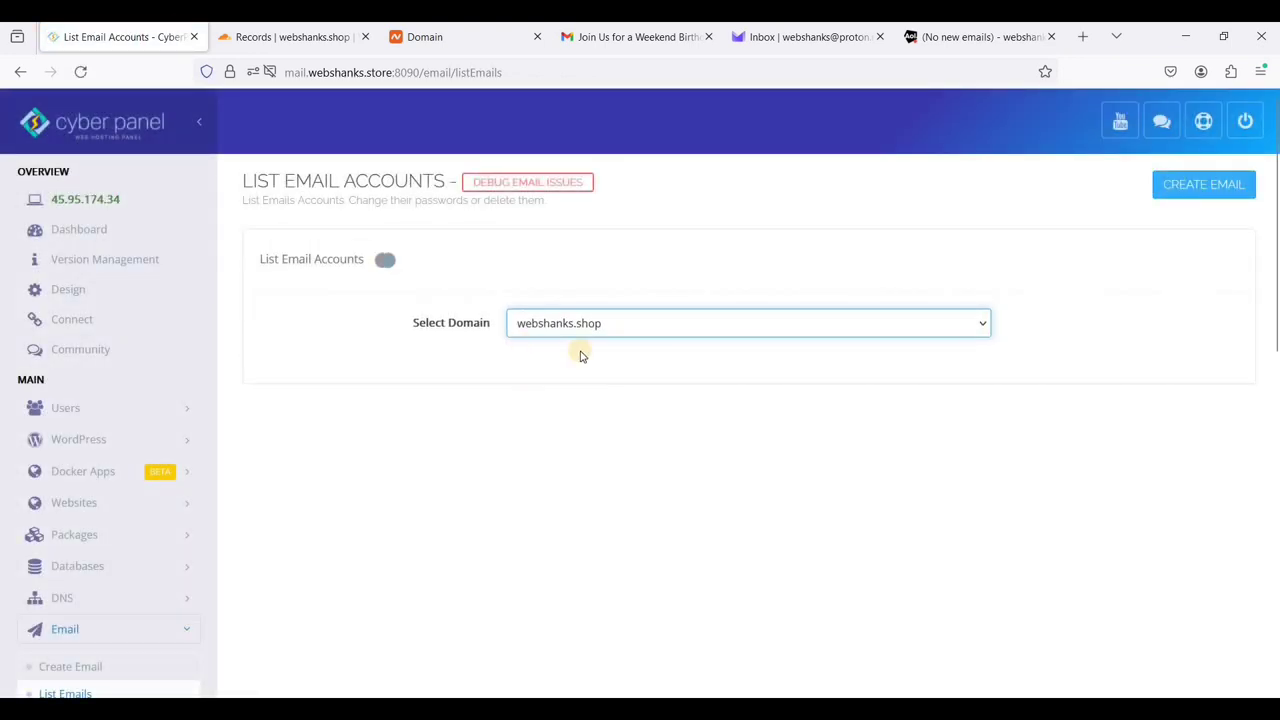
pyautogui.scroll(-1, 586, 368)
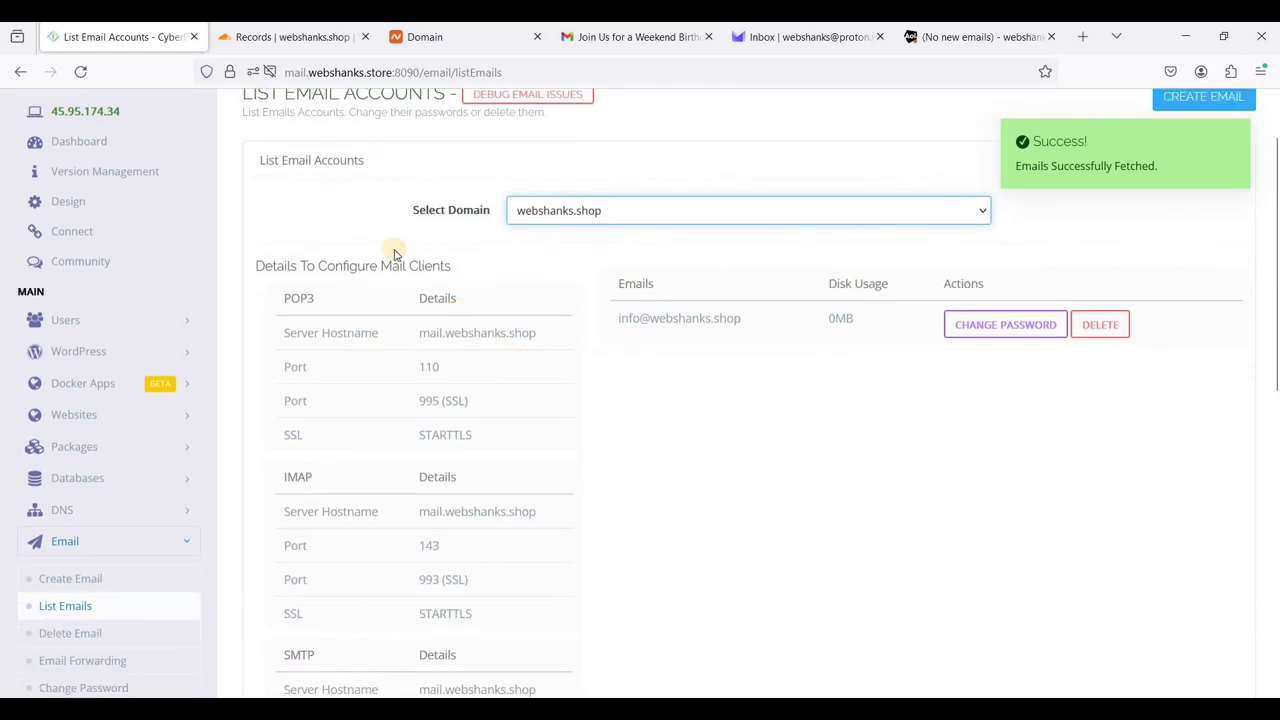
pyautogui.scroll(-1, 394, 251)
pyautogui.moveTo(408, 388); pyautogui.dragTo(408, 414)
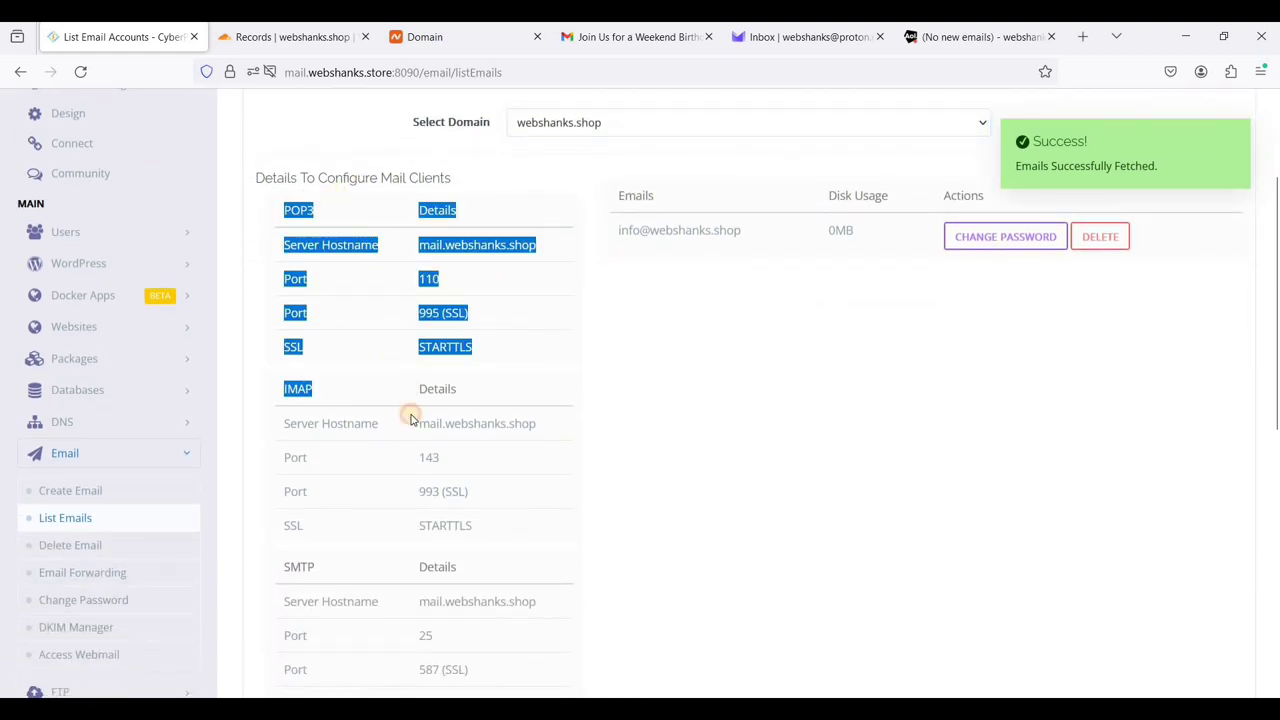
pyautogui.click(408, 414)
# - Review the SMTP client settings, highlighting SMTP port 25
pyautogui.scroll(-2, 408, 414)
pyautogui.scroll(2, 389, 405)
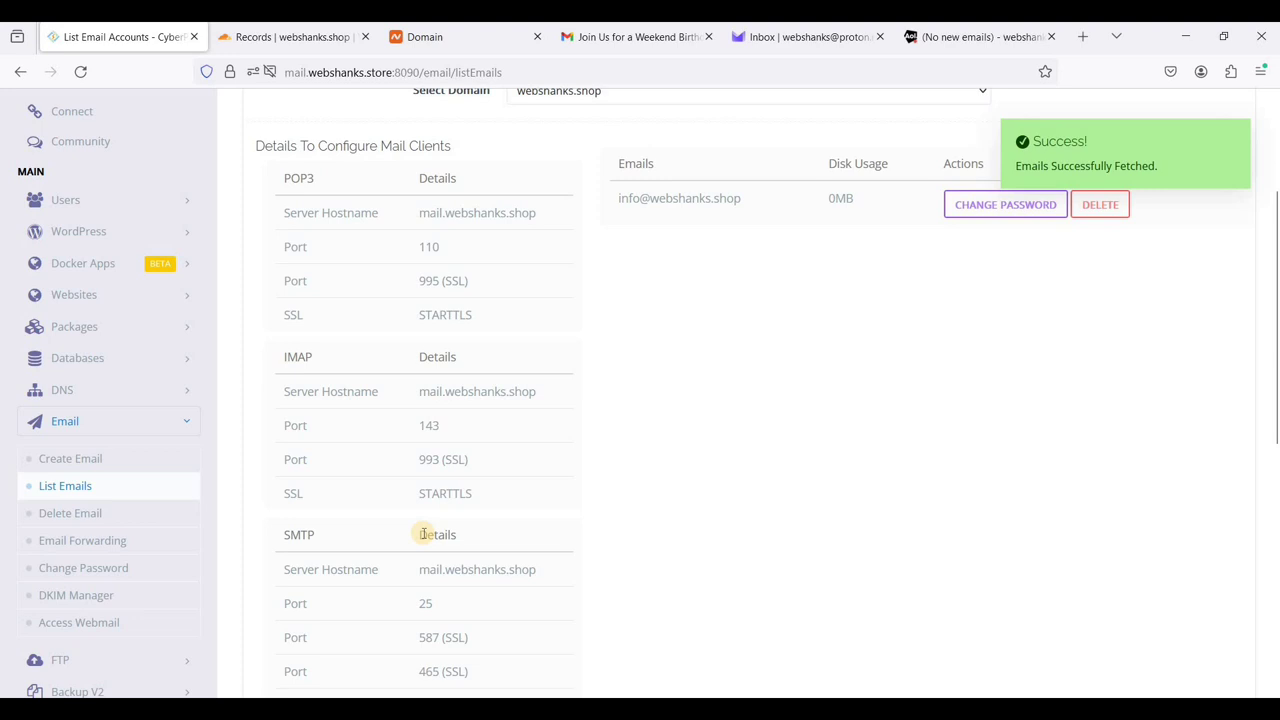
pyautogui.moveTo(450, 565); pyautogui.dragTo(486, 560)
pyautogui.scroll(-2, 486, 560)
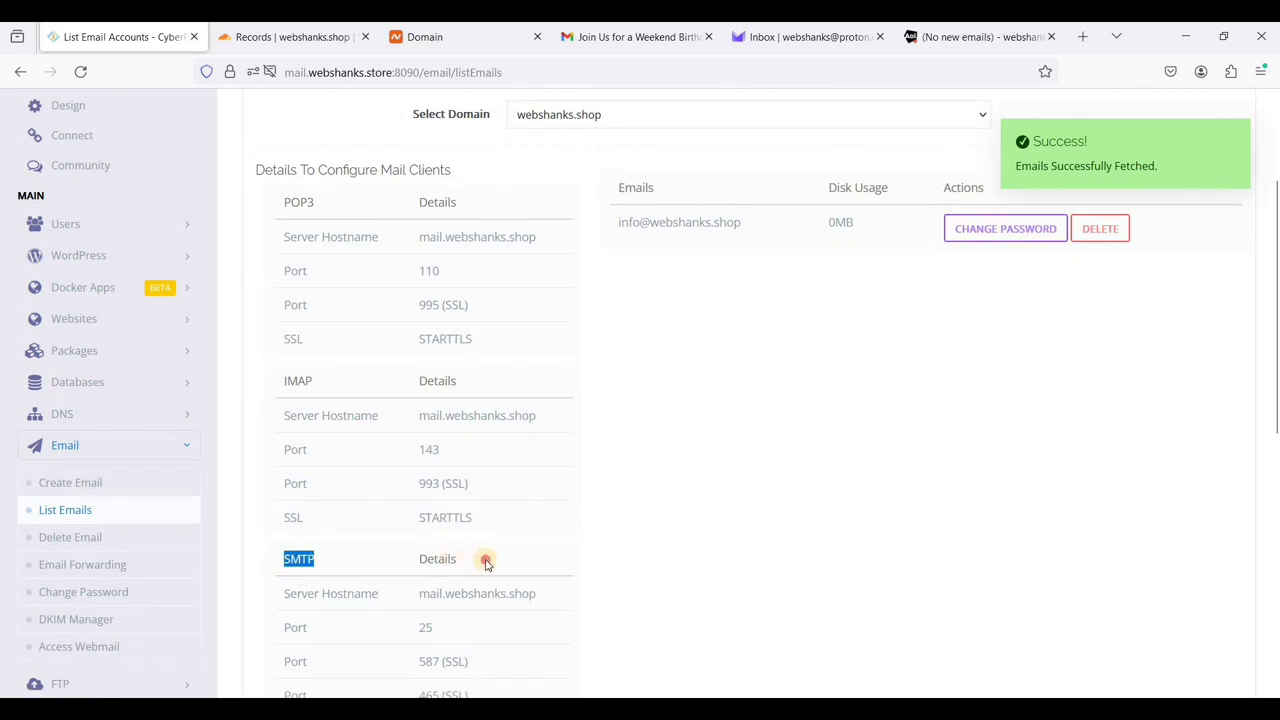
pyautogui.doubleClick(435, 464)
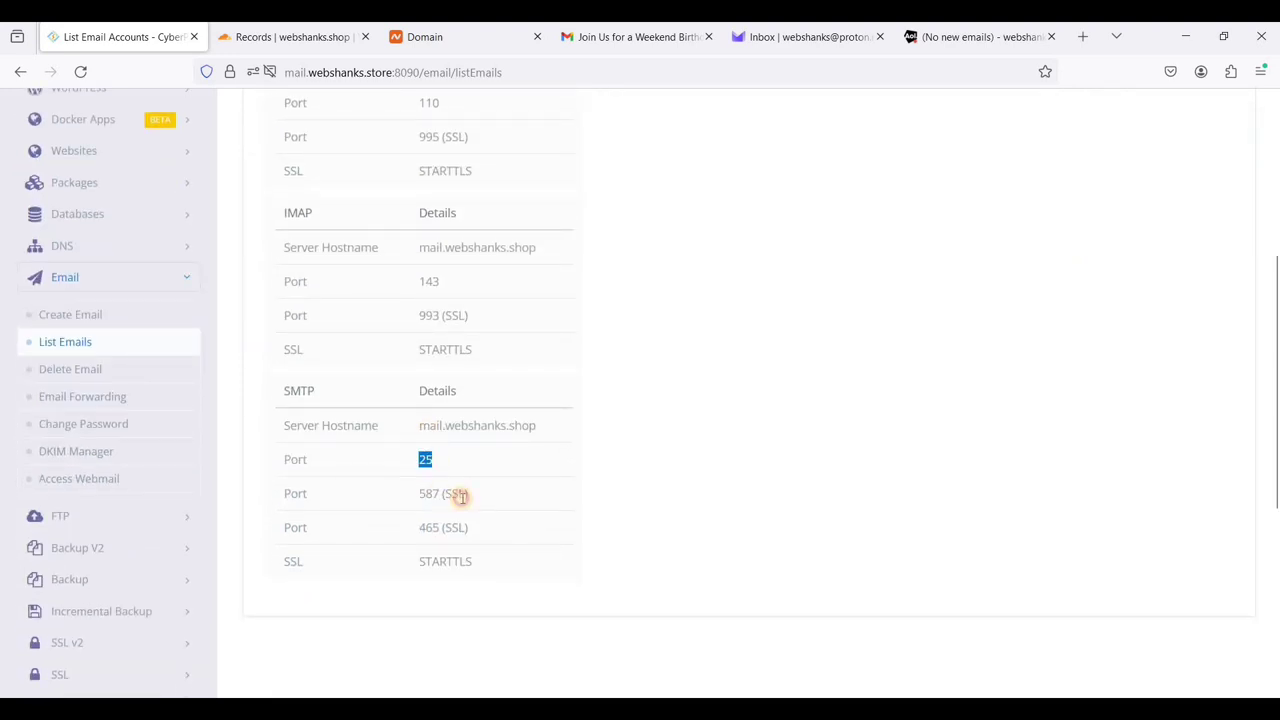
pyautogui.click(457, 497)
# - Highlight the SMTP server hostname and its 'shop' domain ending in the settings table
pyautogui.scroll(5, 549, 350)
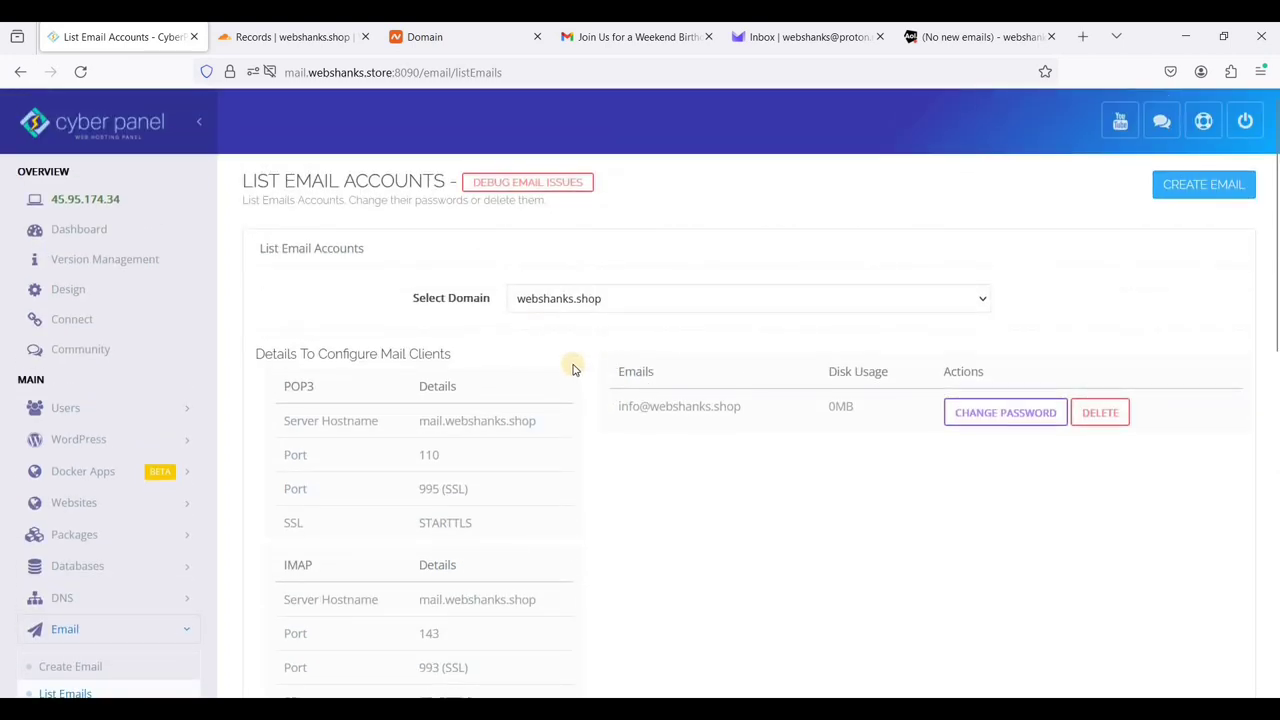
pyautogui.scroll(-5, 572, 420)
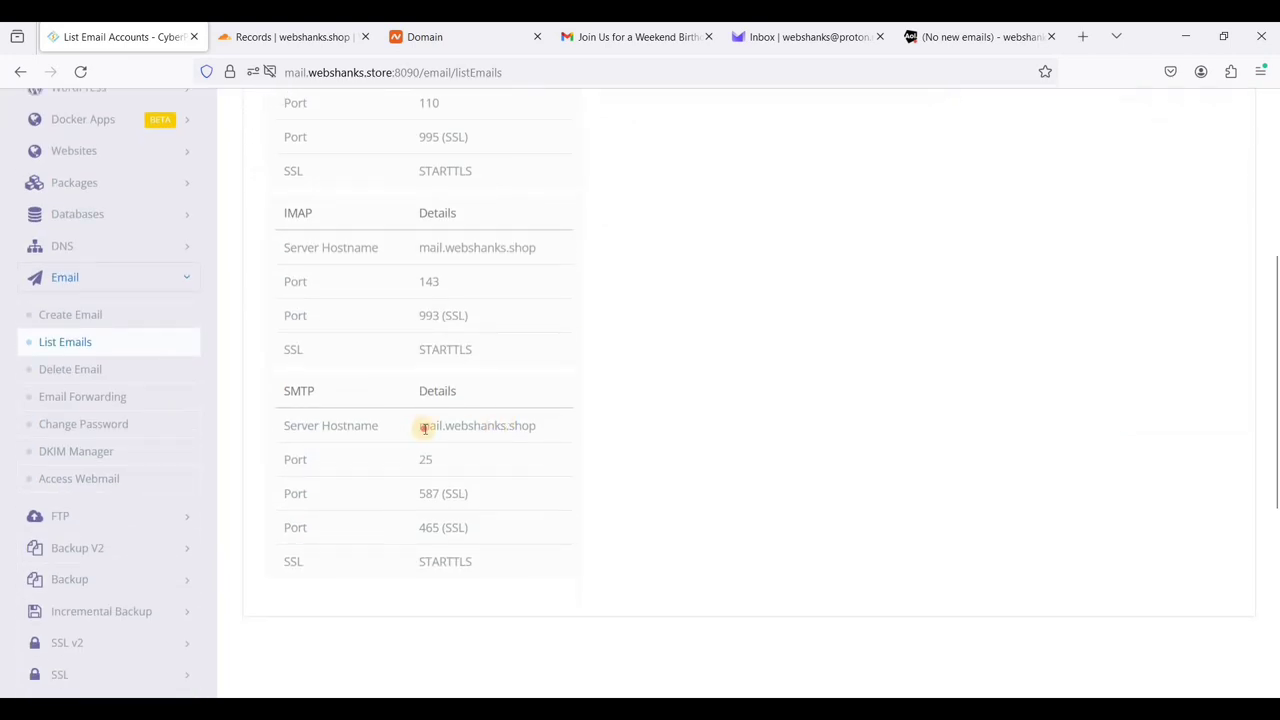
pyautogui.tripleClick(520, 426)
pyautogui.click(519, 427)
pyautogui.moveTo(551, 426); pyautogui.dragTo(516, 426)
pyautogui.click(511, 254)
pyautogui.scroll(5, 574, 369)
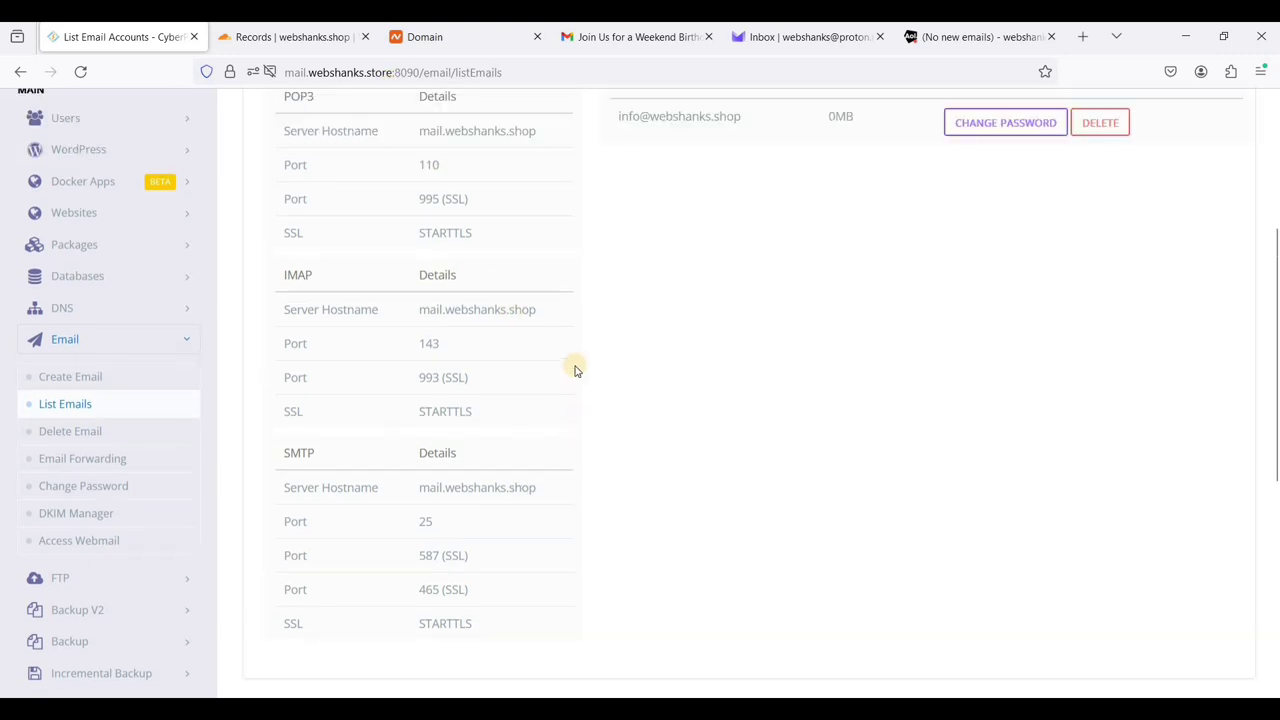